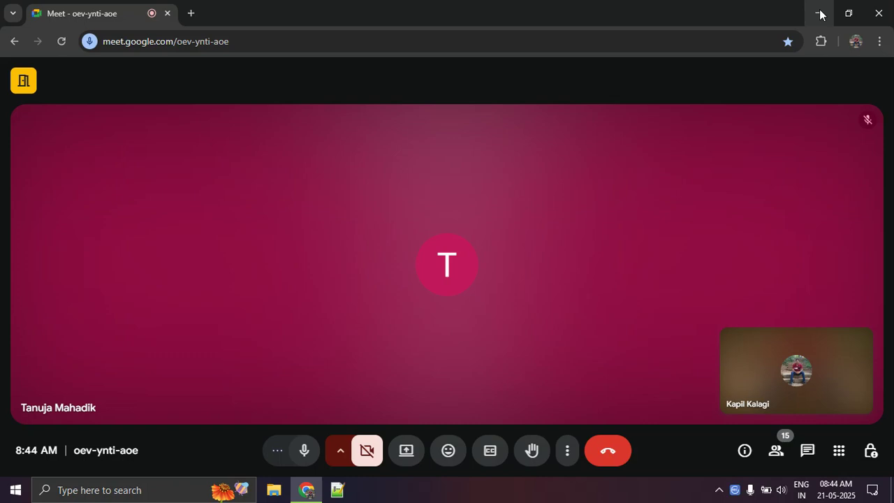
pyautogui.click(309, 458)
pyautogui.click(312, 463)
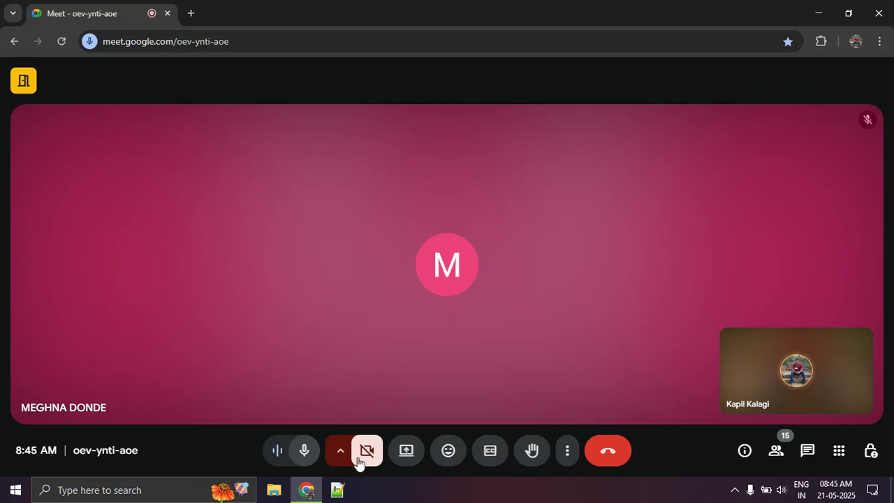
# Open the Day 2 class work workbook from the DA10 Batch folder inside the Excel Class folder
pyautogui.click(273, 494)
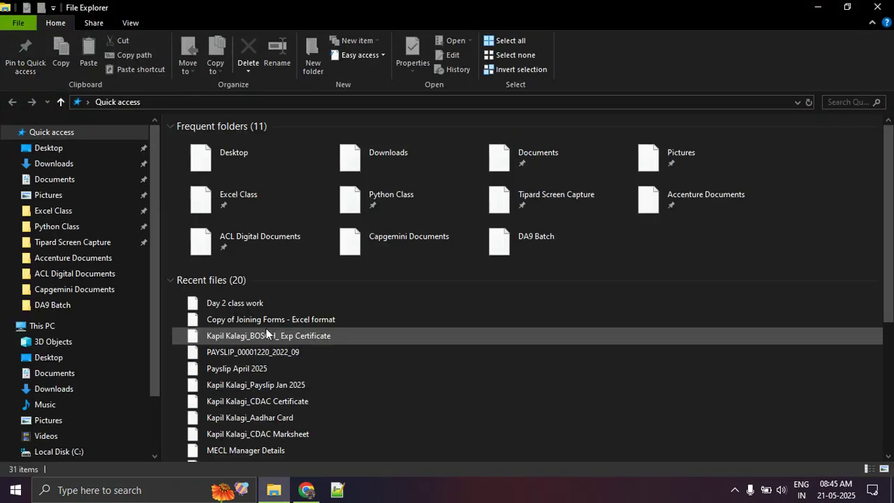
pyautogui.click(62, 164)
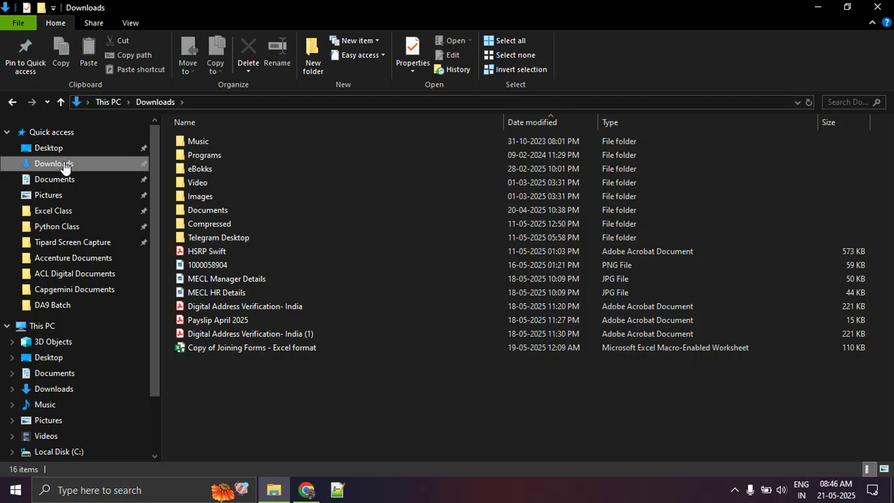
pyautogui.click(70, 212)
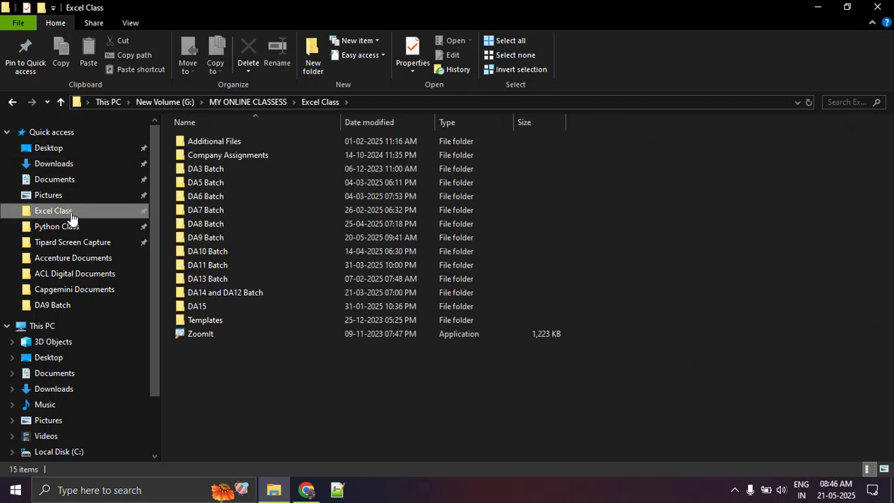
pyautogui.doubleClick(242, 251)
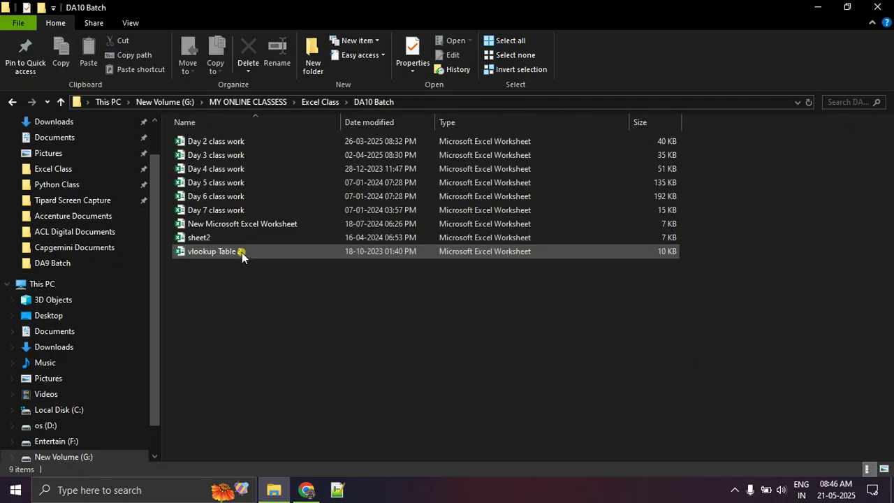
pyautogui.click(255, 143)
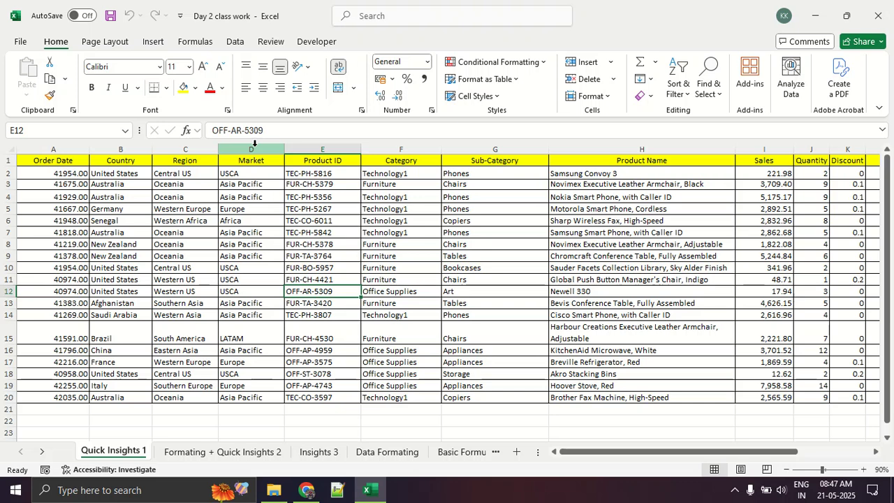
pyautogui.scroll(-4, 234, 363)
pyautogui.scroll(4, 234, 363)
pyautogui.click(634, 452)
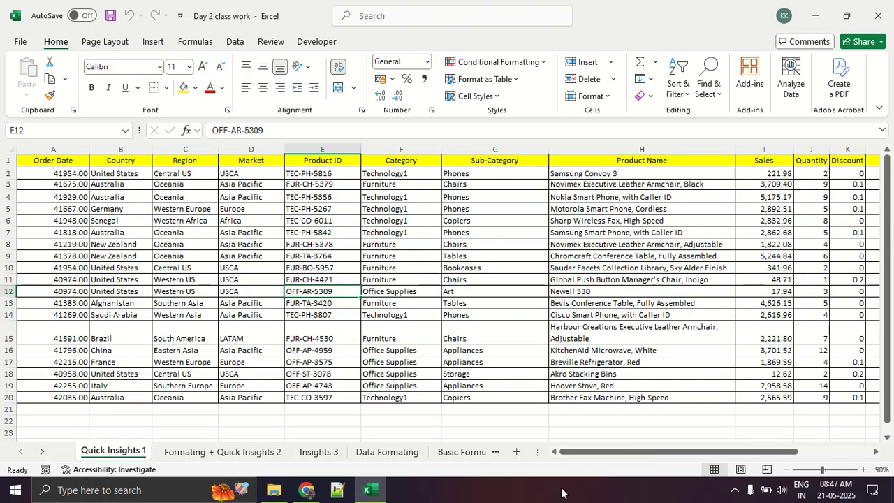
pyautogui.moveTo(605, 456); pyautogui.dragTo(564, 456)
# Switch to File Explorer and launch the ZoomIt application from the Excel Class folder
pyautogui.click(273, 489)
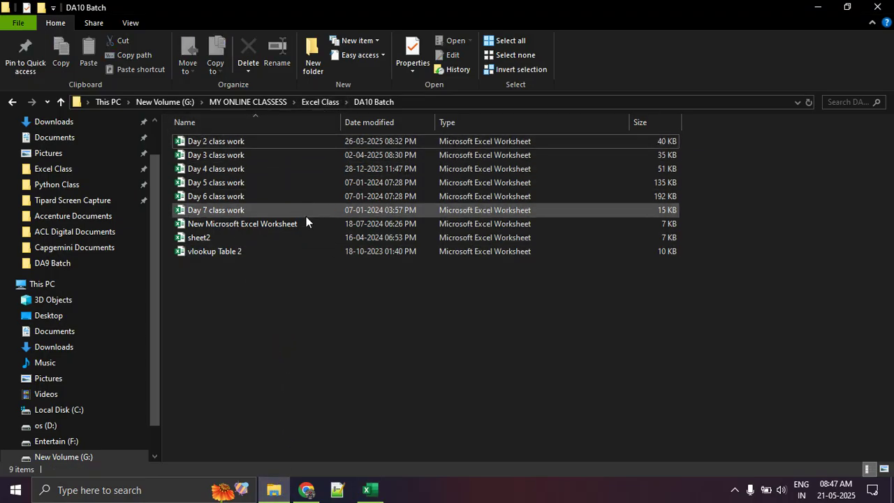
pyautogui.click(319, 104)
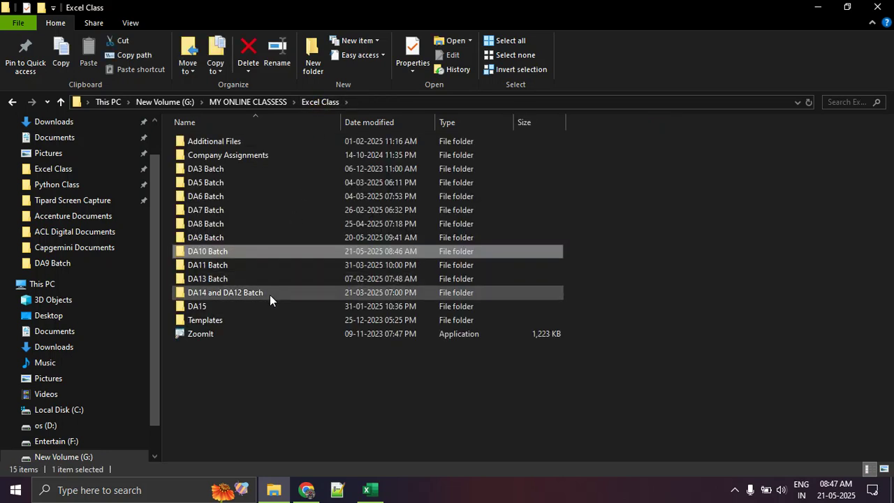
pyautogui.click(267, 328)
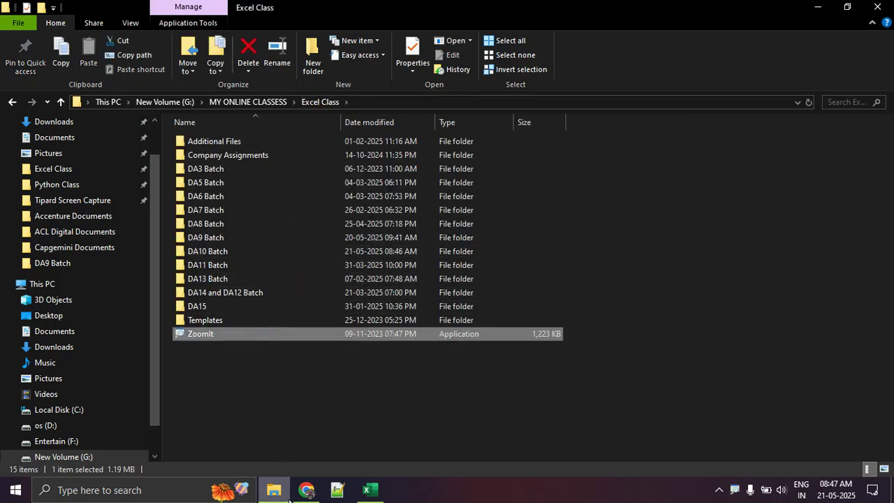
pyautogui.click(305, 489)
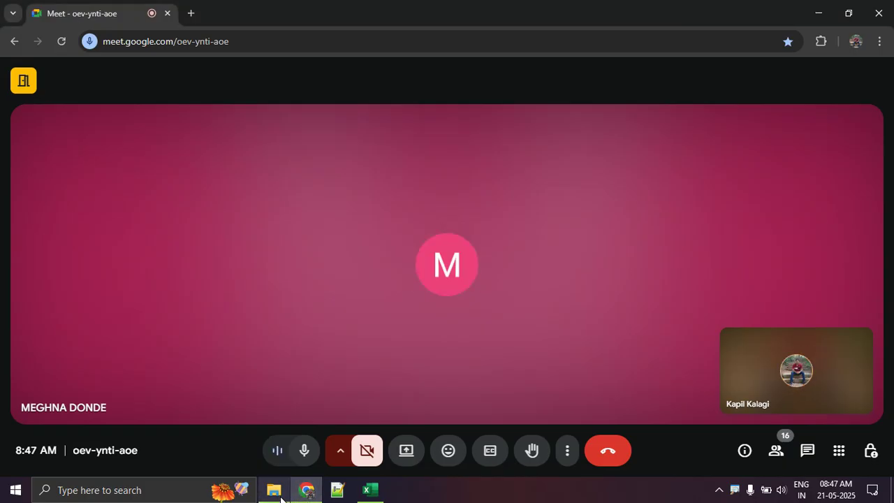
pyautogui.click(279, 492)
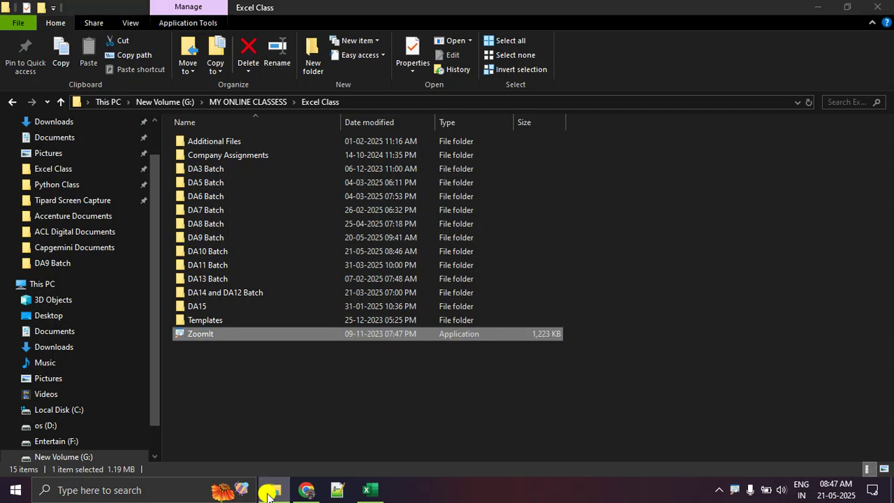
pyautogui.click(273, 490)
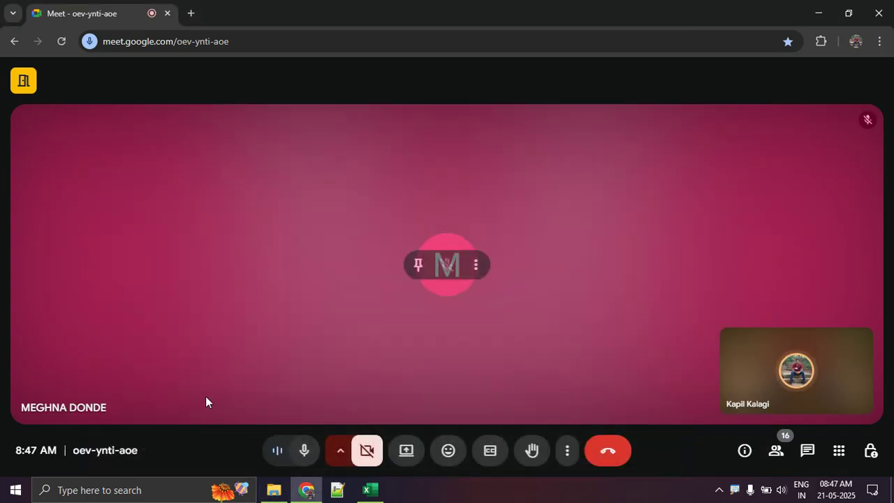
pyautogui.click(389, 498)
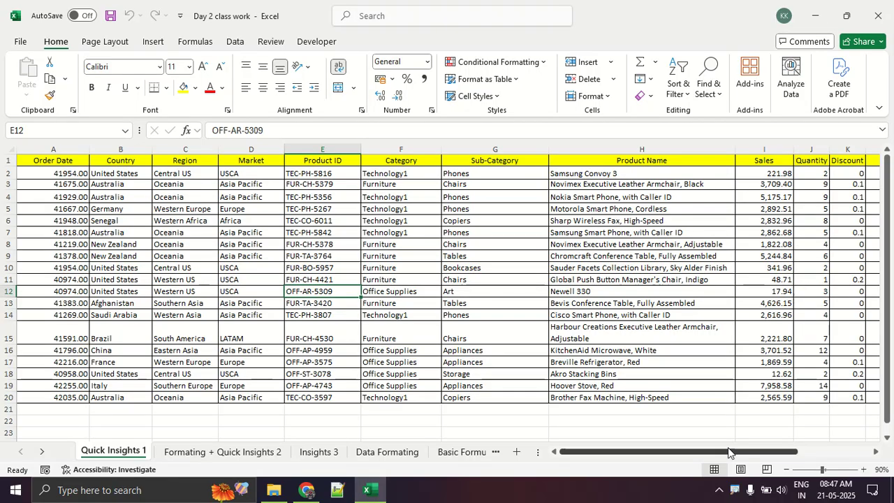
# Switch to the Google Meet call and start presenting the entire screen
pyautogui.click(306, 490)
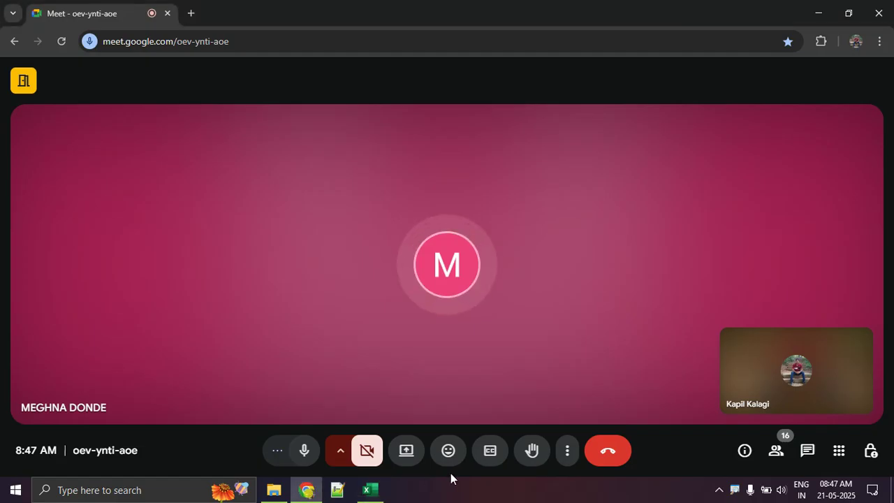
pyautogui.click(494, 457)
pyautogui.click(494, 456)
pyautogui.click(400, 456)
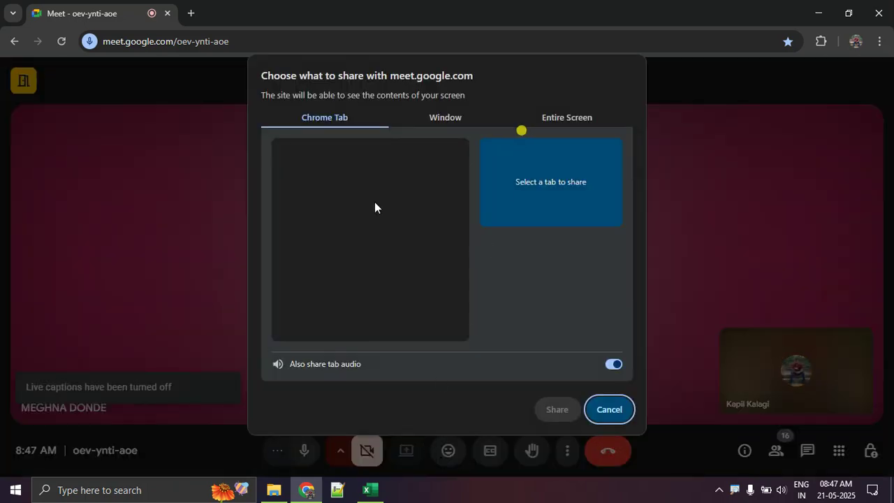
pyautogui.click(538, 124)
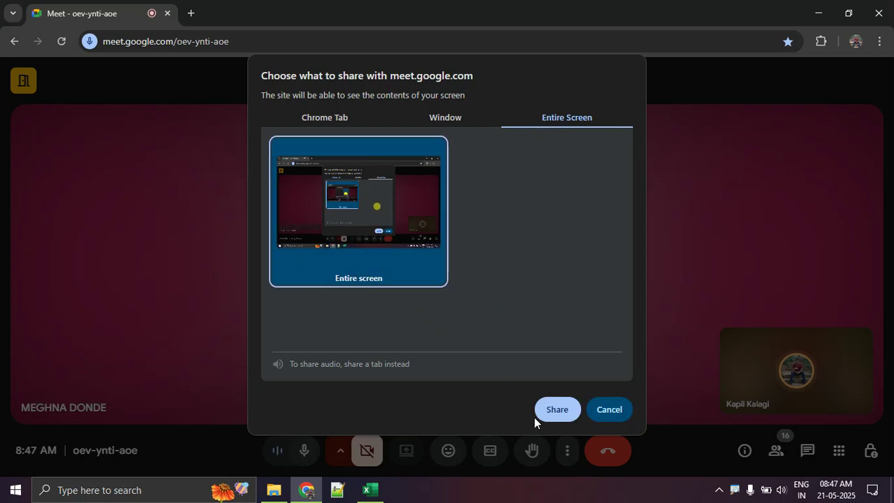
pyautogui.click(559, 412)
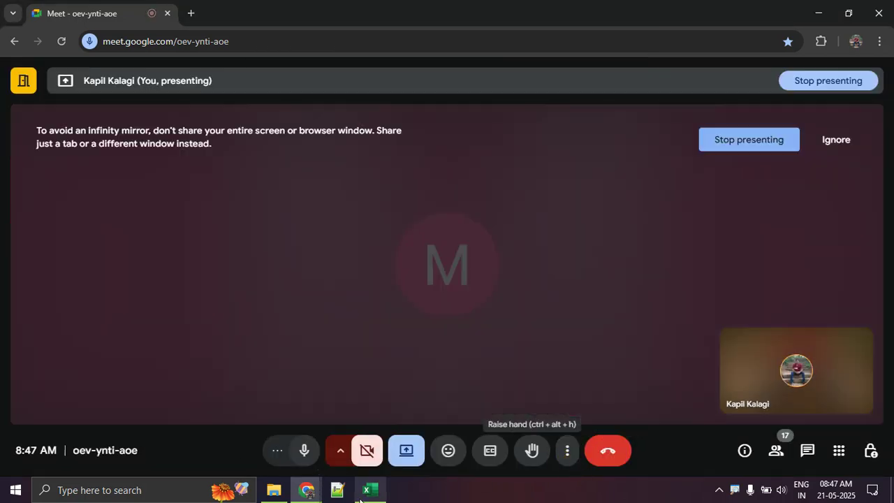
# Switch to the Excel workbook and select the Sales values in I2:I20 on the Quick Insights 1 sheet to inspect them
pyautogui.click(360, 497)
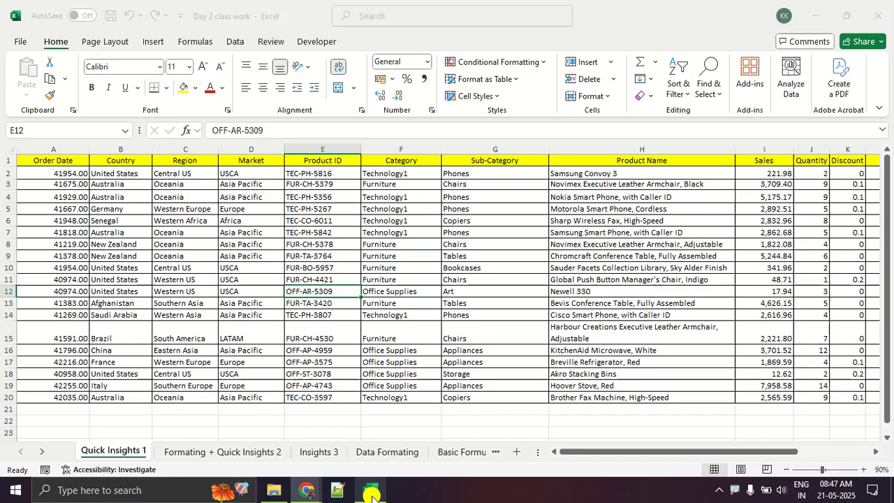
pyautogui.moveTo(607, 453); pyautogui.dragTo(707, 455)
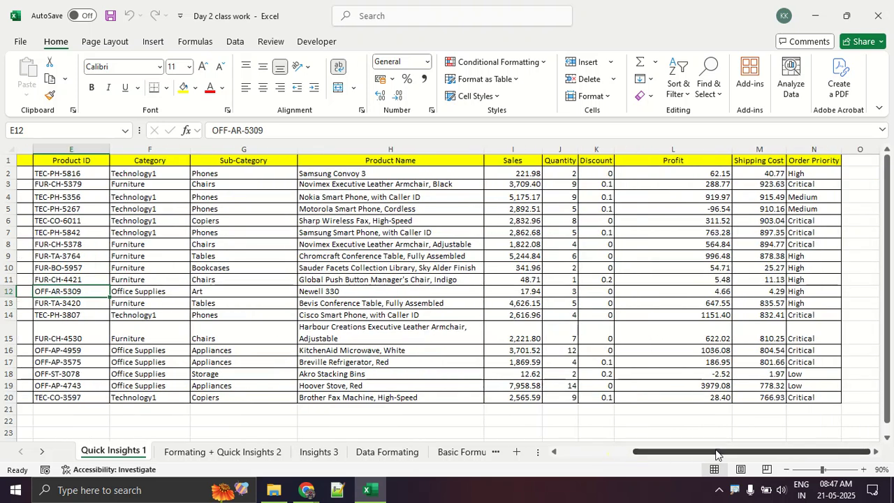
pyautogui.moveTo(498, 173); pyautogui.dragTo(524, 395)
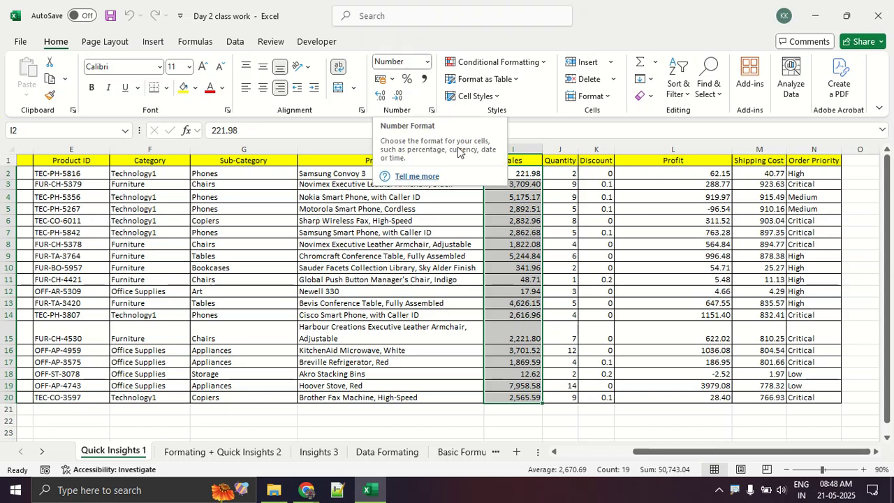
pyautogui.click(504, 408)
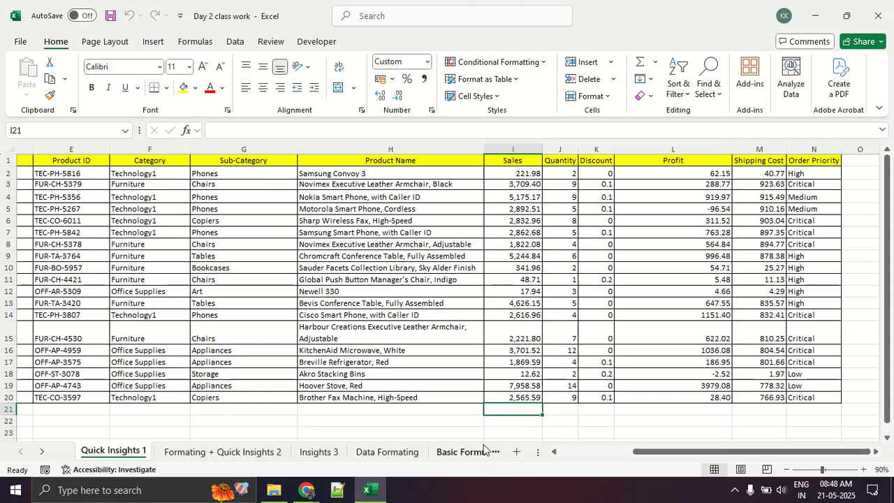
pyautogui.moveTo(636, 459); pyautogui.dragTo(558, 466)
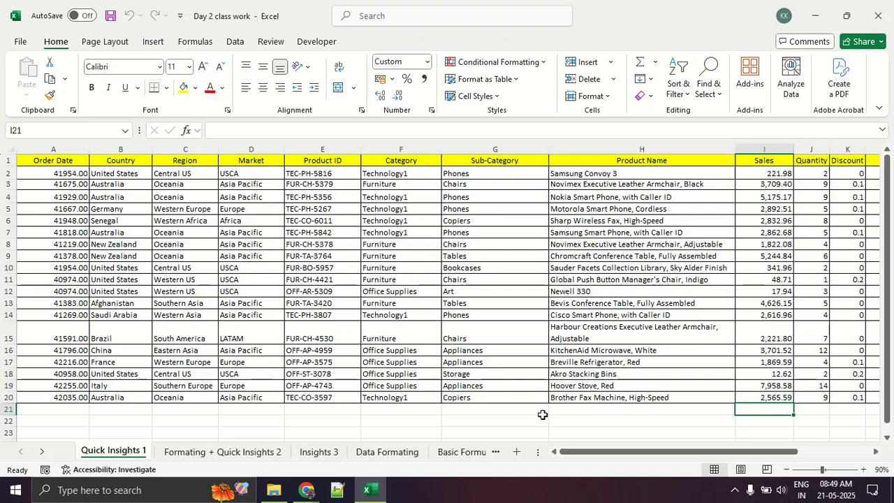
# Switch to Google Meet, look through the list of call participants, and close the list
pyautogui.hotkey('alt', 'Tab')
pyautogui.hotkey('alt', 'Tab')
pyautogui.hotkey('alt', 'Tab')
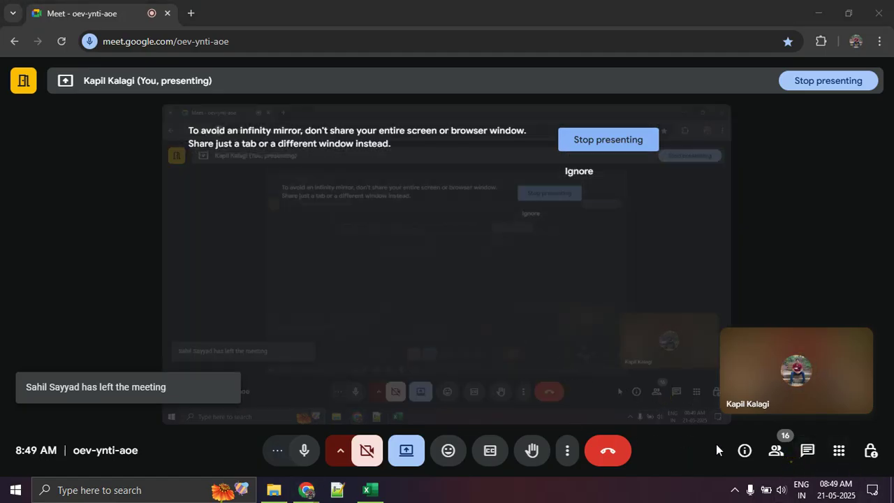
pyautogui.click(775, 450)
pyautogui.scroll(-5, 782, 293)
pyautogui.scroll(2, 782, 293)
pyautogui.scroll(2, 783, 293)
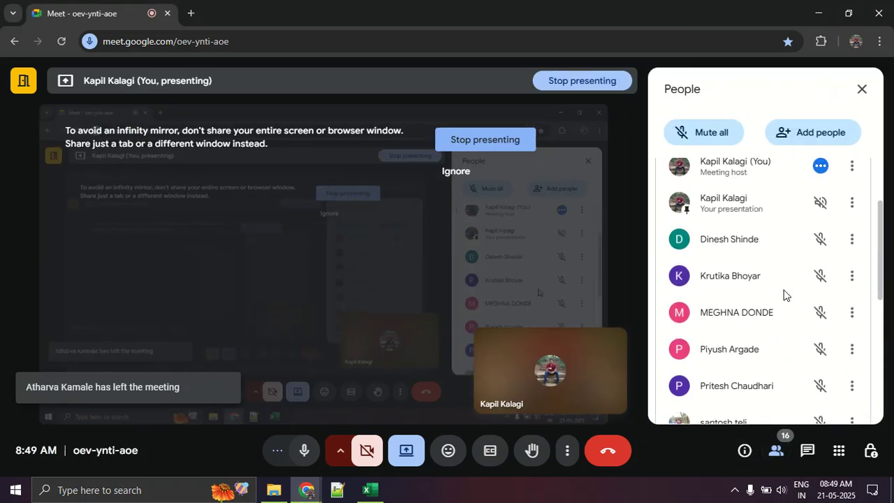
pyautogui.scroll(-5, 791, 295)
pyautogui.scroll(7, 796, 299)
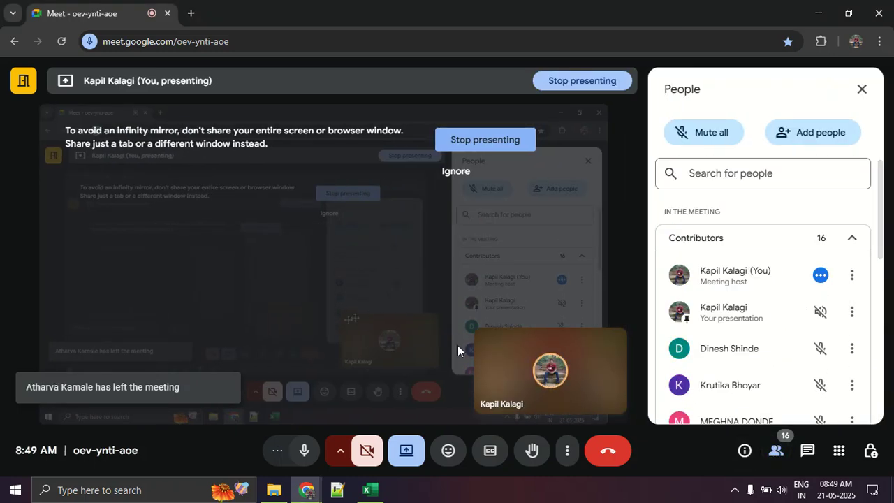
pyautogui.click(871, 91)
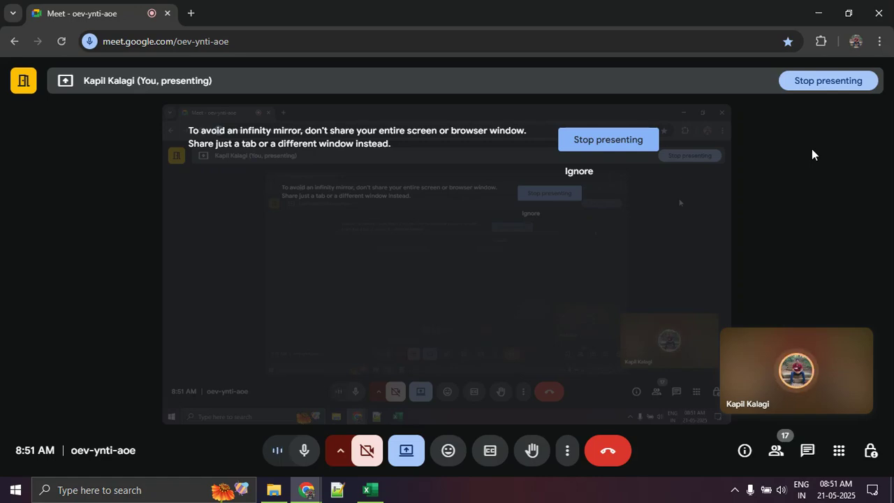
# Return to the Excel workbook and inspect the Sales column I1:I20 and the Profit values L2:L20 by selecting each range
pyautogui.hotkey('alt', 'Tab')
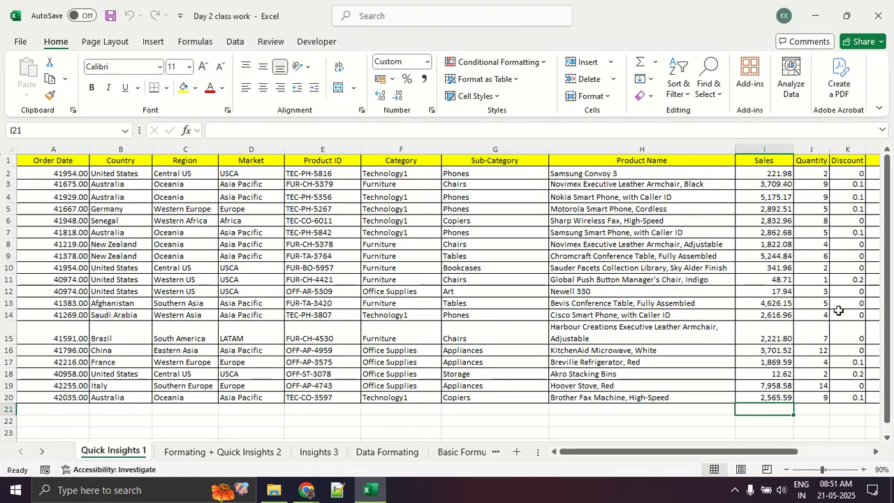
pyautogui.moveTo(777, 164); pyautogui.dragTo(771, 392)
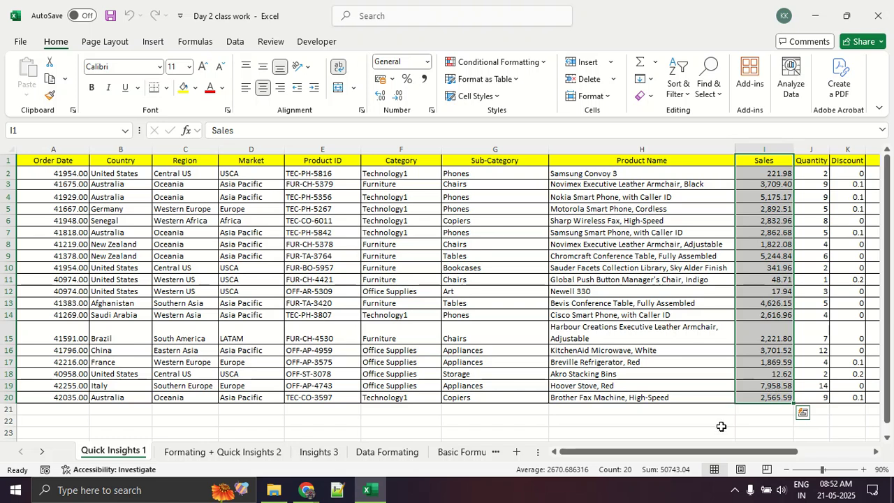
pyautogui.moveTo(696, 451); pyautogui.dragTo(844, 453)
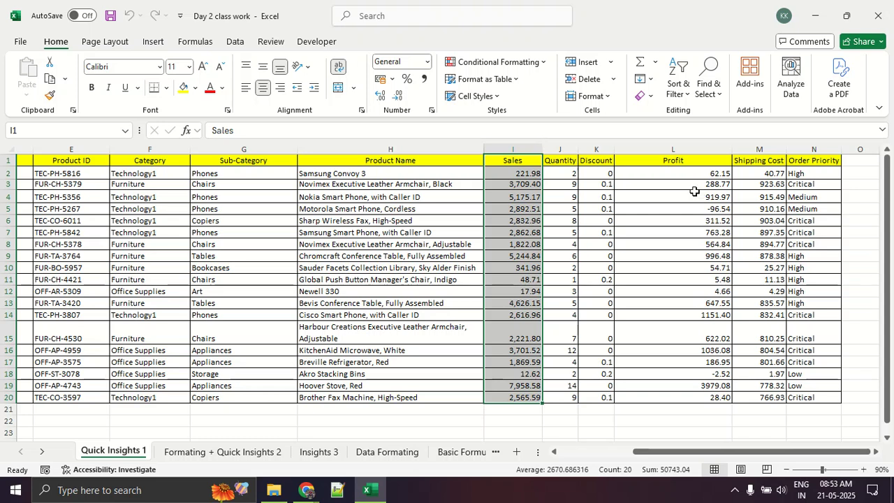
pyautogui.moveTo(681, 172); pyautogui.dragTo(719, 392)
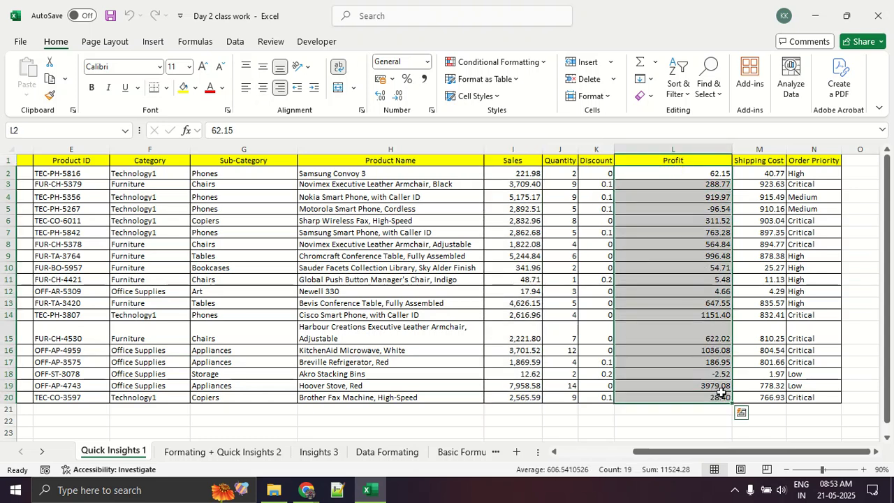
pyautogui.click(704, 328)
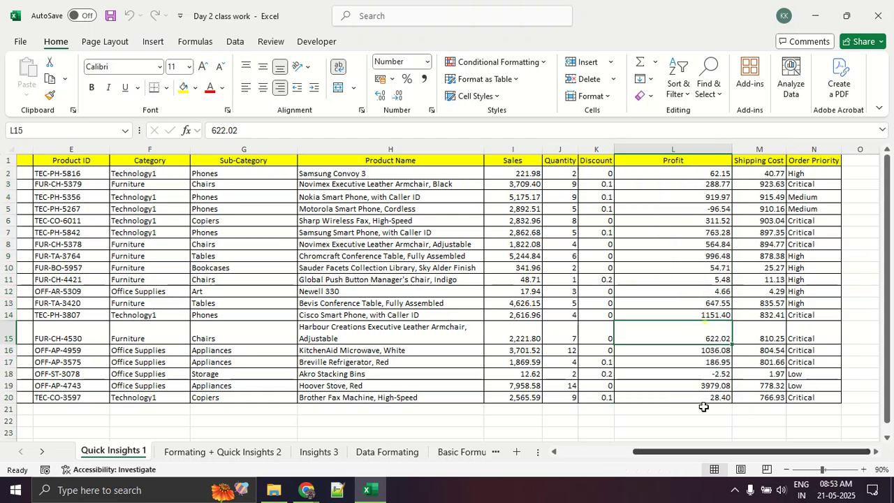
# Zoom the Quick Insights 1 sheet to 120% and view the Profit column with the empty rows beneath the table
pyautogui.click(863, 469)
pyautogui.click(863, 469)
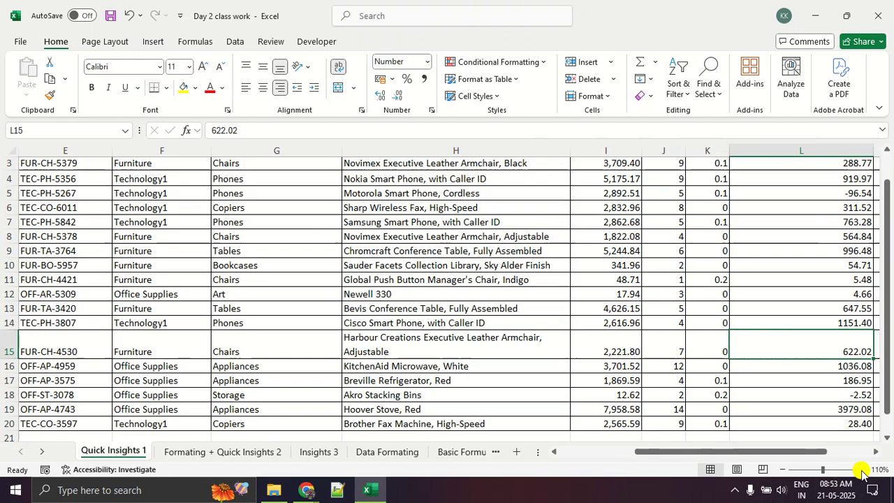
pyautogui.click(863, 470)
pyautogui.moveTo(669, 458); pyautogui.dragTo(691, 452)
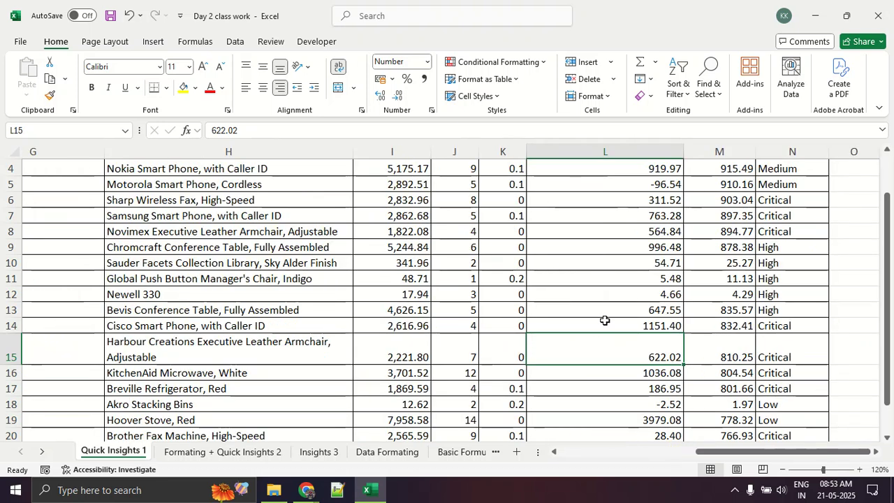
pyautogui.scroll(-2, 605, 320)
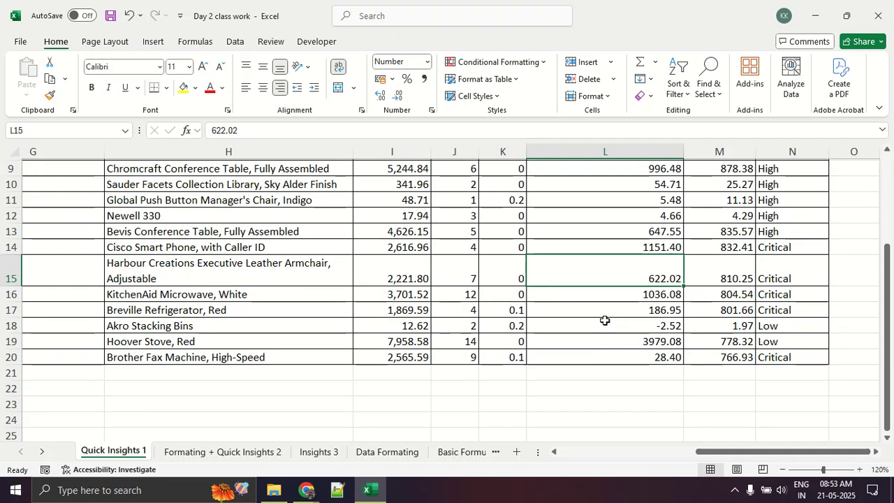
# Inspect the negative Profit values in cells L18 and L5 by selecting each one
pyautogui.scroll(-2, 605, 320)
pyautogui.click(622, 252)
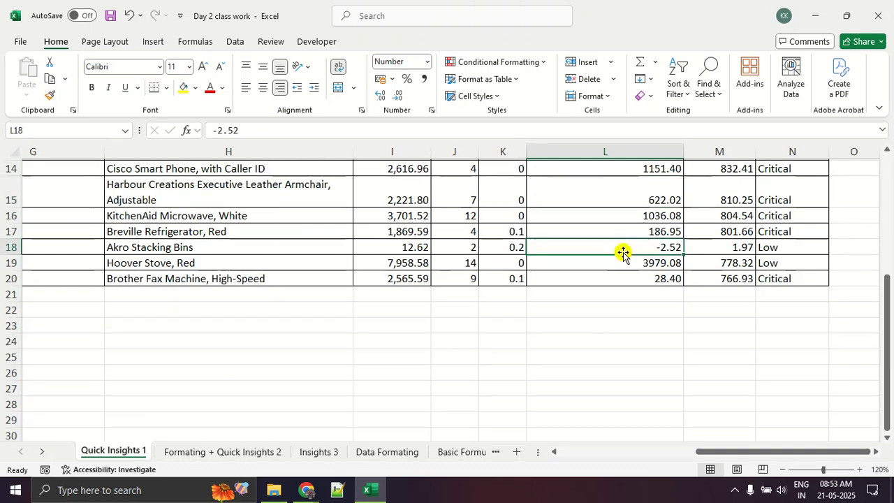
pyautogui.scroll(5, 623, 252)
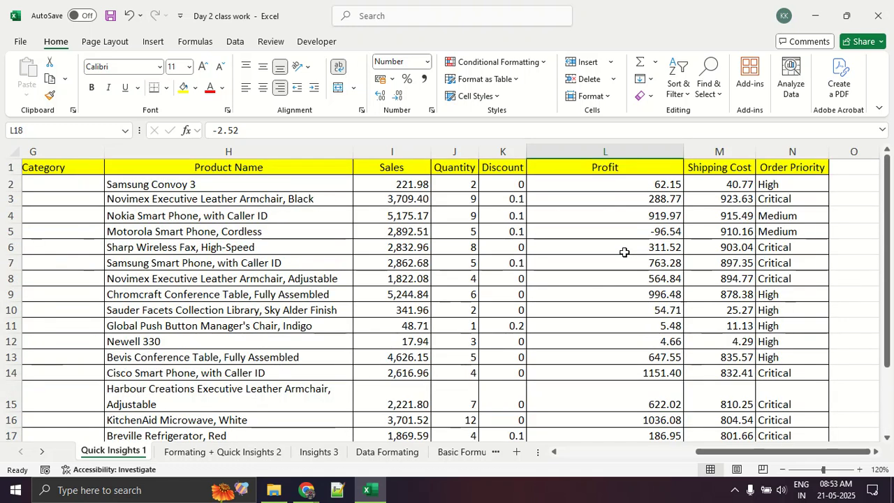
pyautogui.click(624, 228)
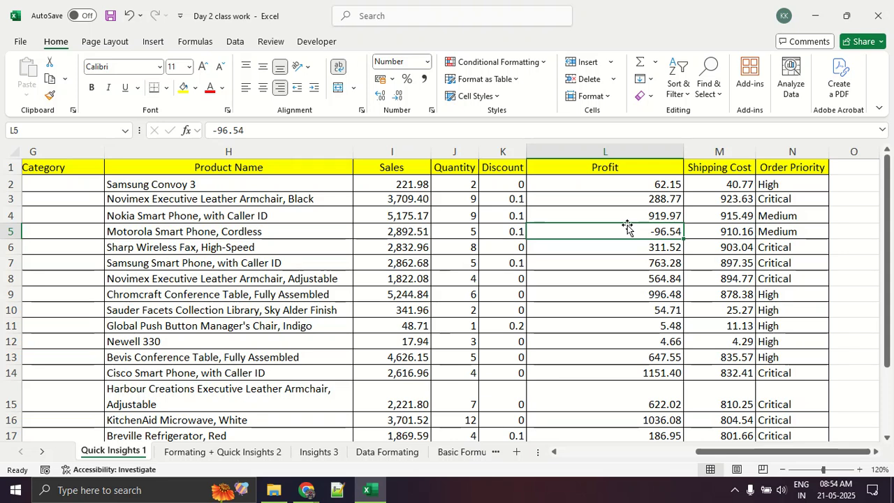
# Total the Sales values I2:I20 with AutoSum in cell I21, directly beneath the Sales column
pyautogui.scroll(-3, 627, 226)
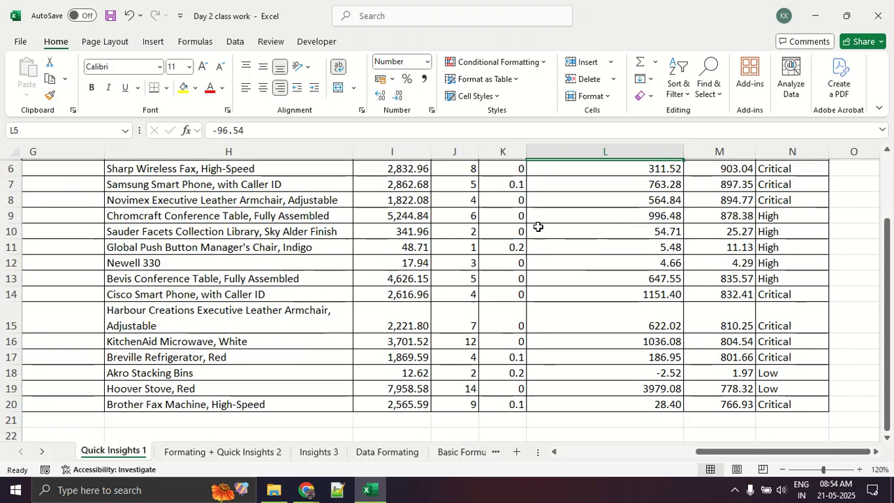
pyautogui.click(398, 340)
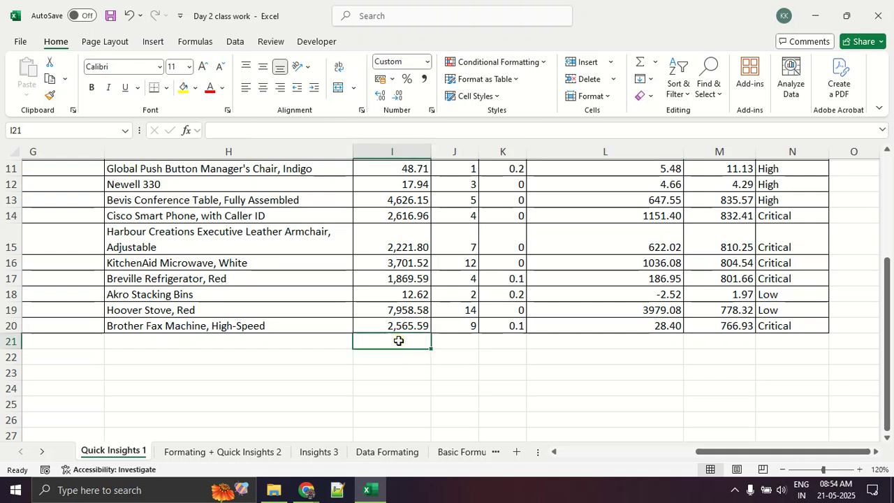
pyautogui.write('=')
pyautogui.press('BackSpace')
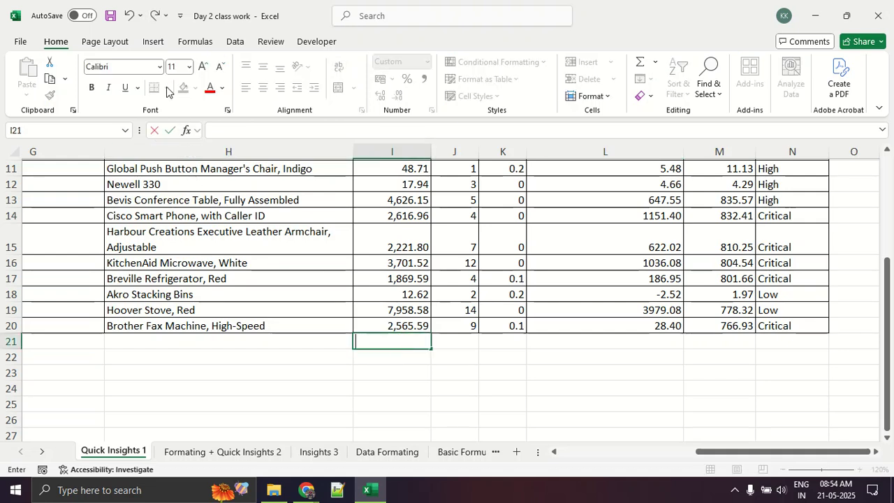
pyautogui.click(194, 41)
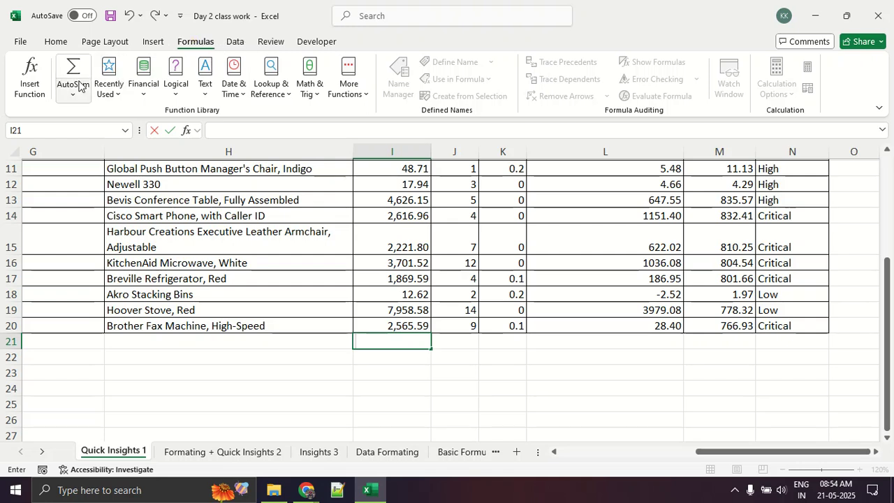
pyautogui.press('Escape')
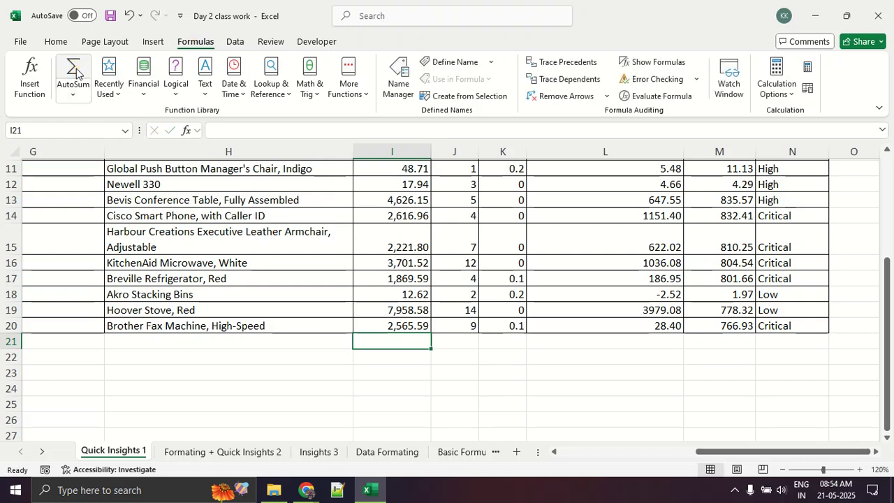
pyautogui.click(73, 70)
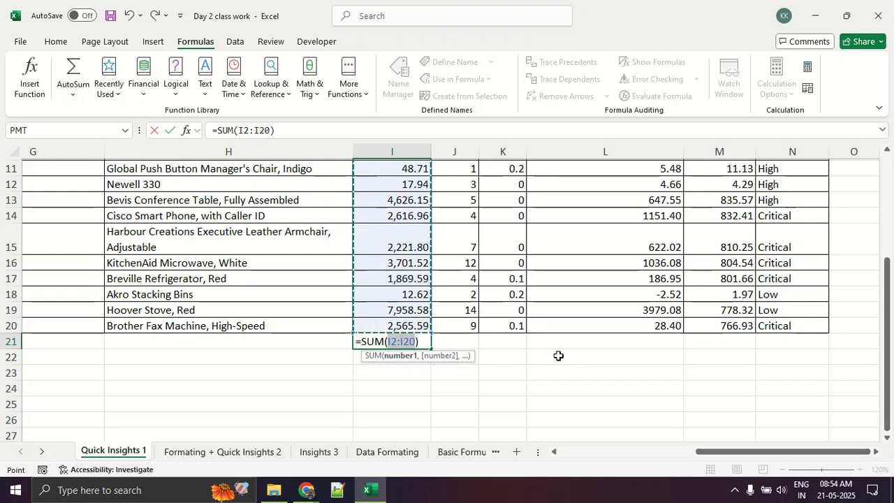
pyautogui.press('Return')
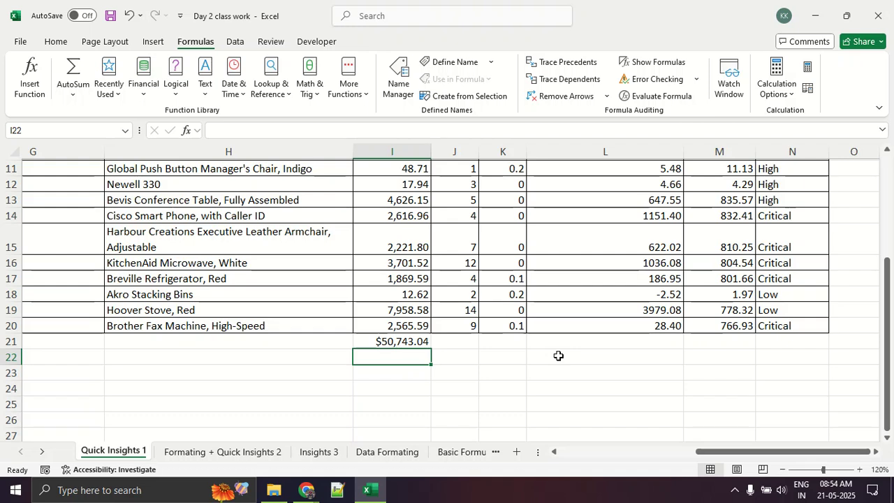
# Delete the Sales total from cell I21
pyautogui.click(559, 356)
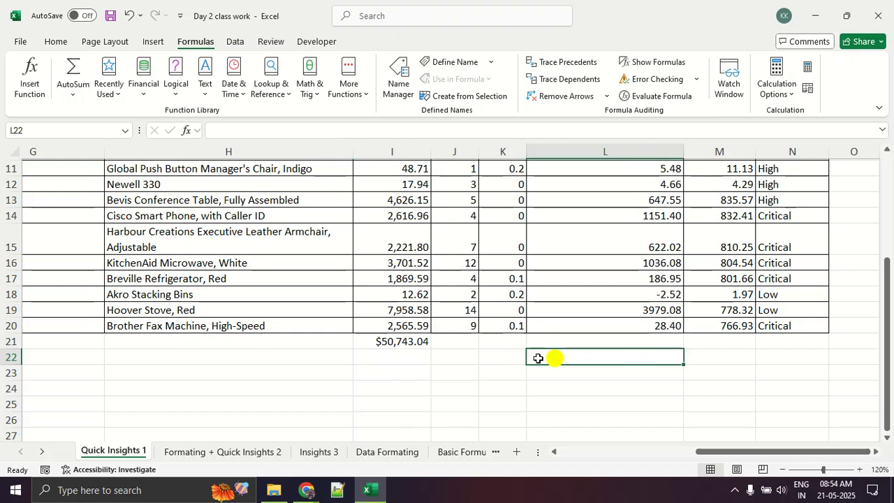
pyautogui.click(410, 345)
pyautogui.press('Delete')
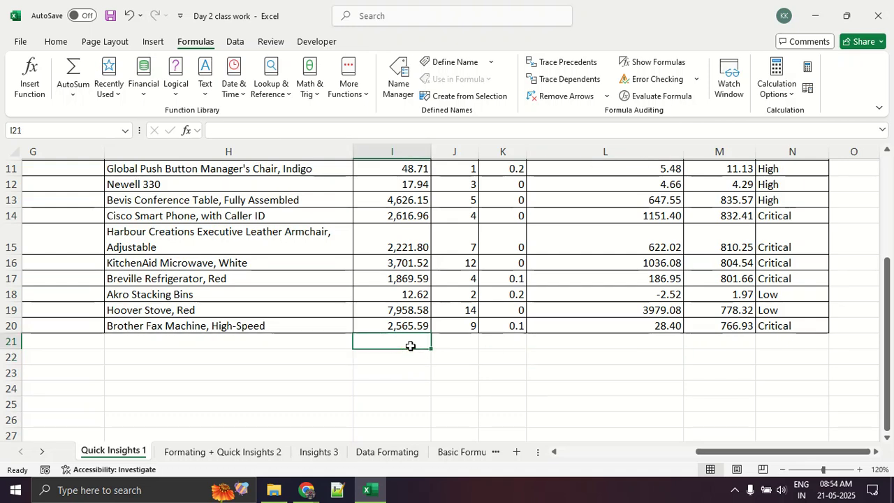
# Inspect the Order Date column by selecting its header A1 and the date values A3:A8
pyautogui.scroll(4, 410, 345)
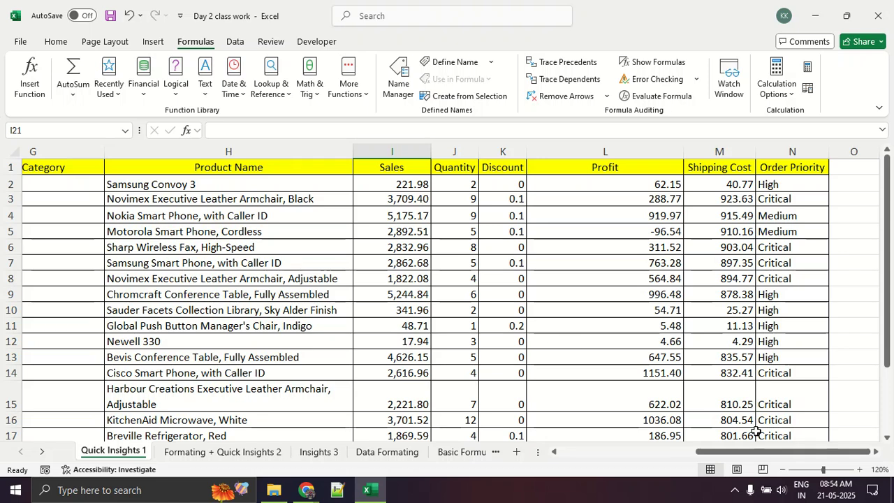
pyautogui.moveTo(756, 451); pyautogui.dragTo(619, 451)
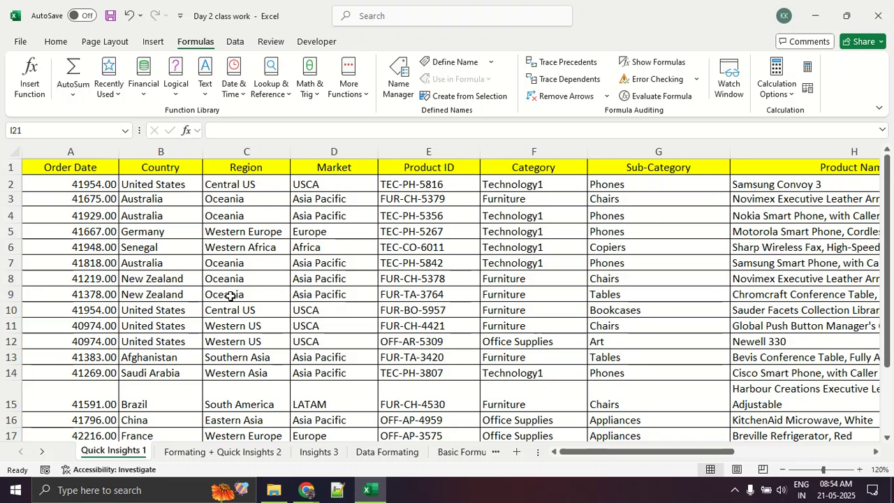
pyautogui.scroll(-2, 231, 296)
pyautogui.scroll(2, 231, 296)
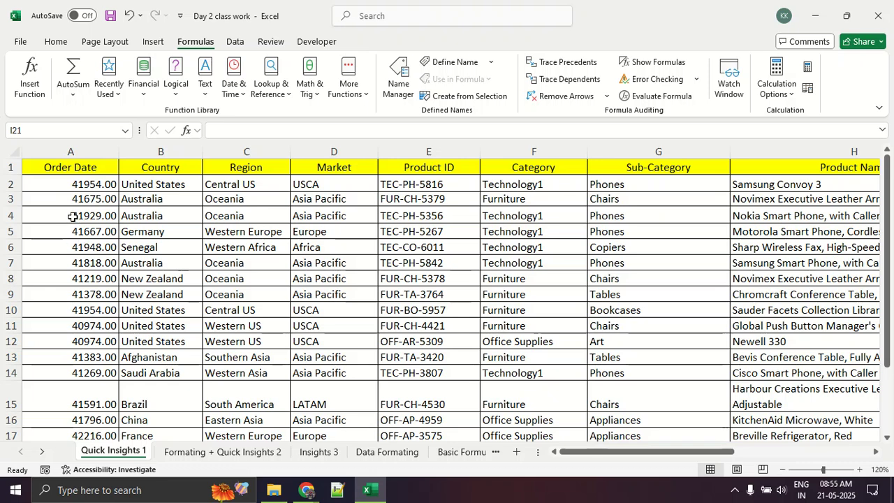
pyautogui.click(72, 170)
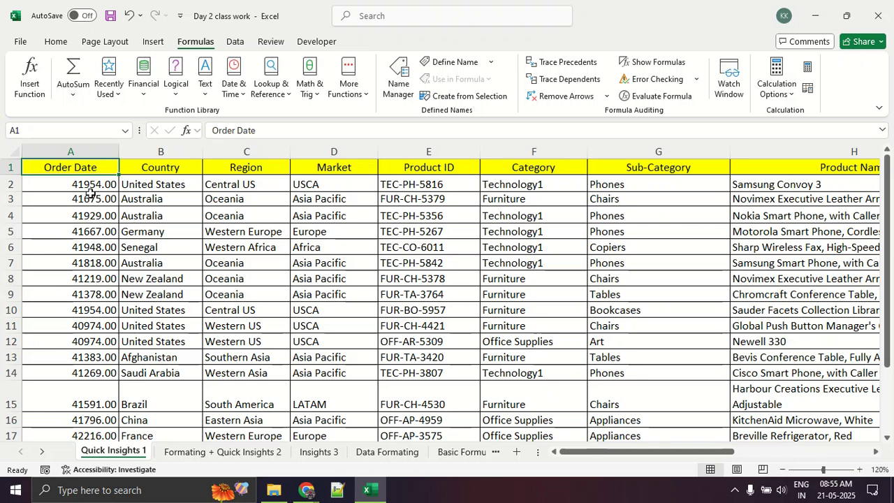
pyautogui.moveTo(91, 194); pyautogui.dragTo(98, 278)
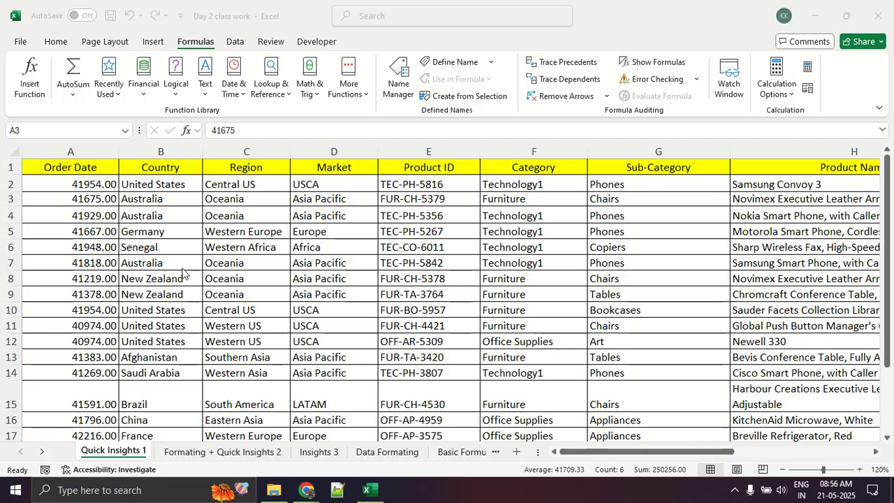
# Switch to the Google Meet call, look through the full participant list again, and close it
pyautogui.moveTo(311, 488)
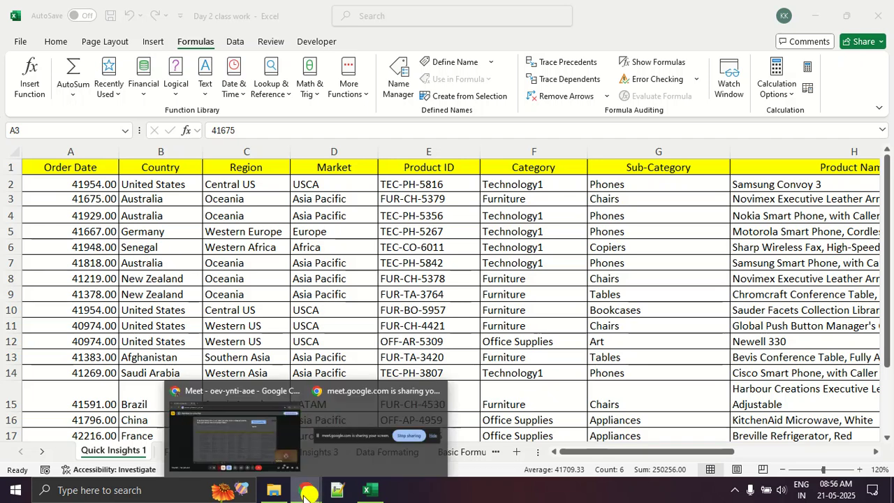
pyautogui.click(244, 440)
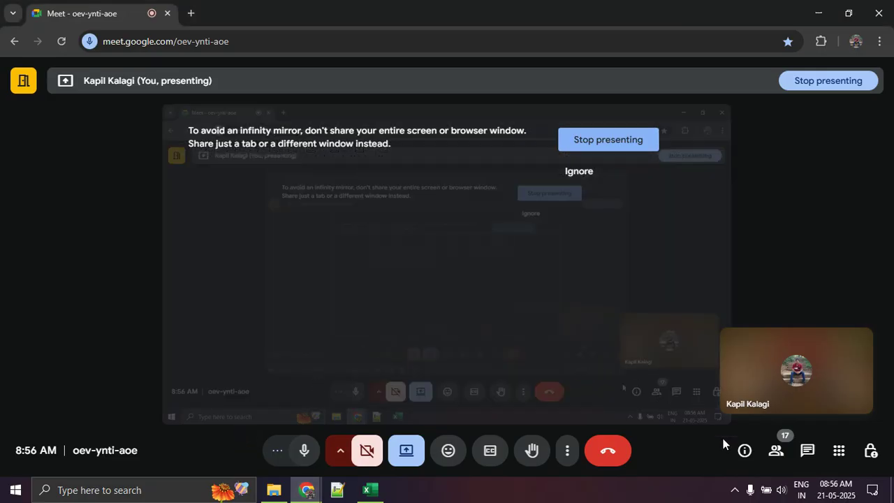
pyautogui.click(775, 450)
pyautogui.scroll(-2, 761, 367)
pyautogui.scroll(-5, 761, 365)
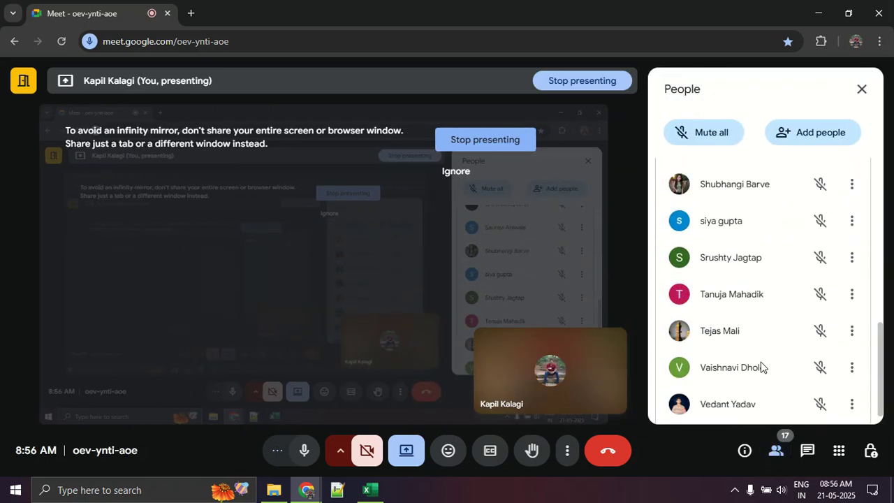
pyautogui.scroll(5, 762, 363)
pyautogui.scroll(3, 763, 360)
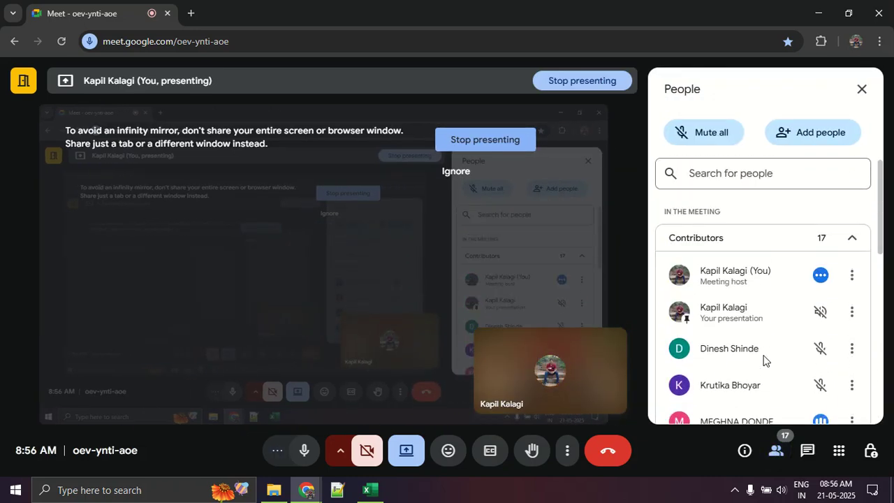
pyautogui.scroll(-2, 764, 360)
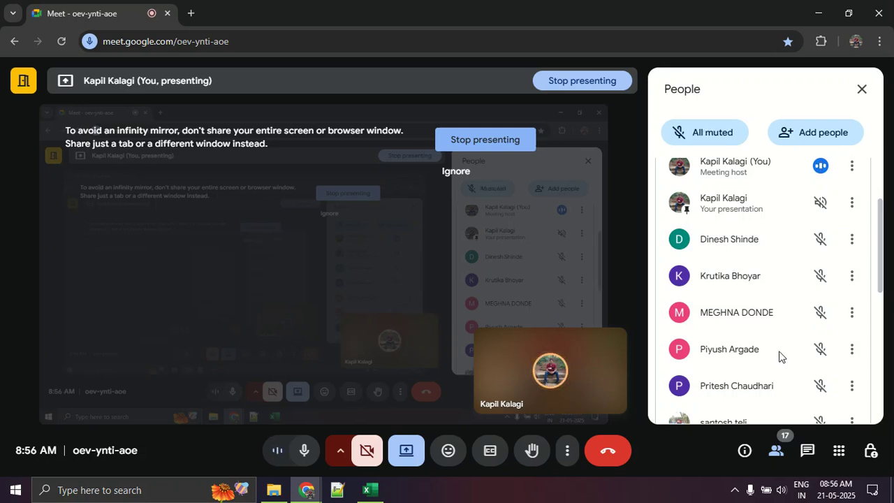
pyautogui.click(866, 103)
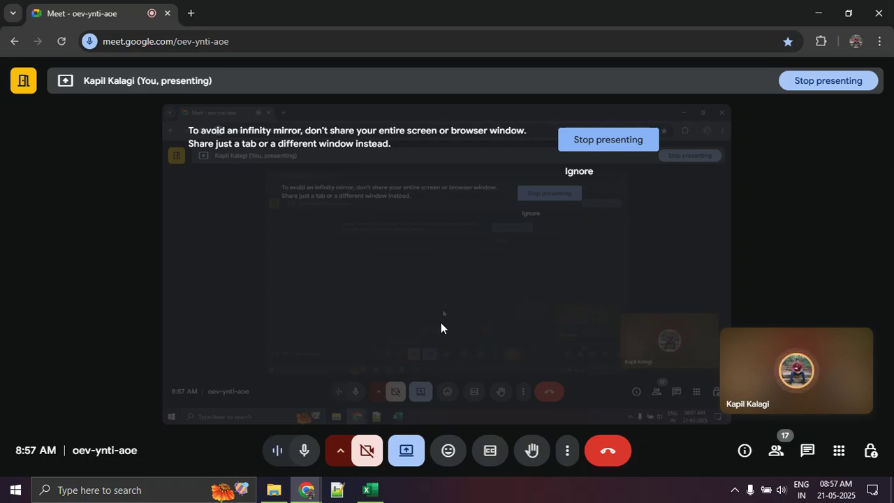
# Return to the Excel workbook and select the product names H3:H9, viewing them beside the Sales data
pyautogui.hotkey('alt', 'Tab')
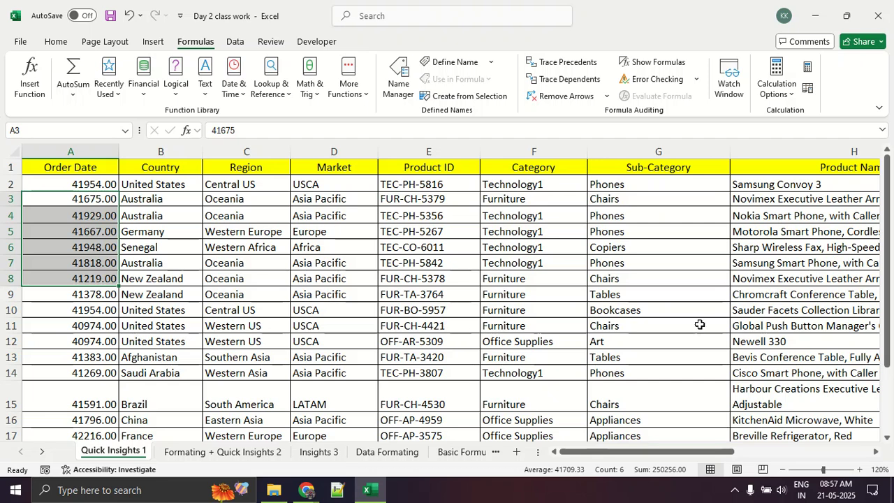
pyautogui.click(798, 198)
pyautogui.moveTo(799, 198); pyautogui.dragTo(796, 294)
pyautogui.moveTo(685, 451); pyautogui.dragTo(807, 452)
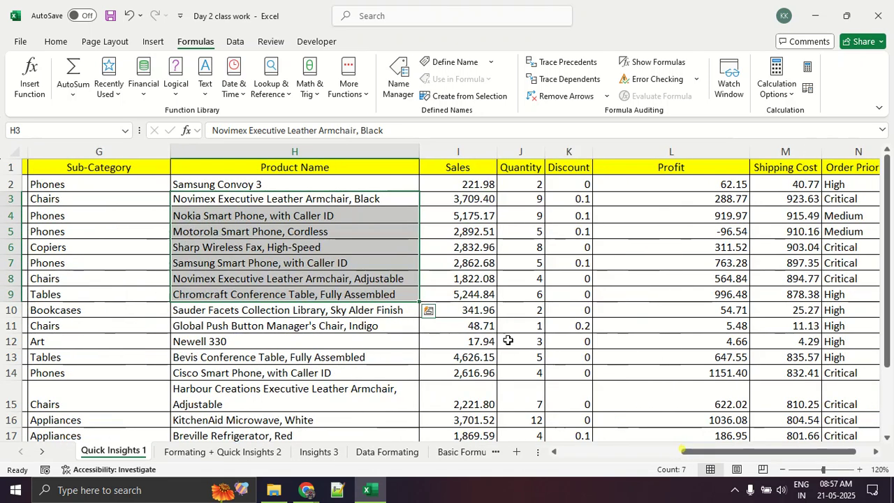
pyautogui.moveTo(716, 452); pyautogui.dragTo(675, 454)
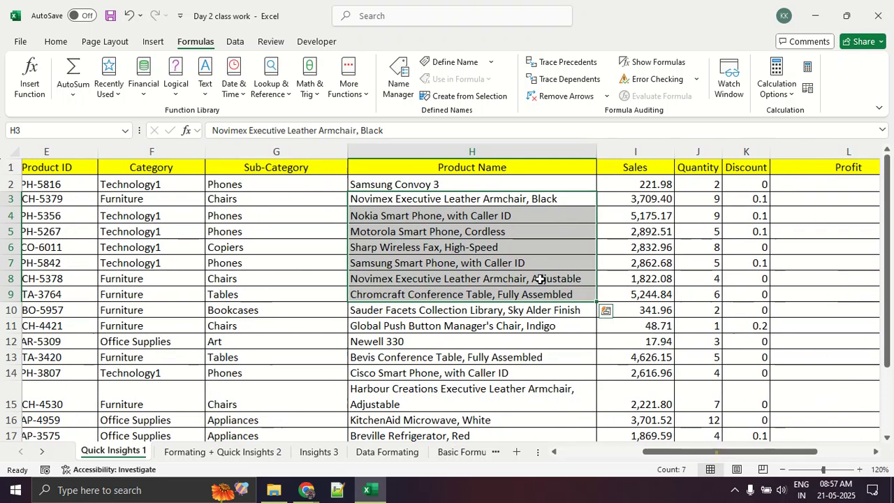
# Format the product names in H2:H12 with the Text number format
pyautogui.click(529, 244)
pyautogui.moveTo(509, 187); pyautogui.dragTo(515, 343)
pyautogui.rightClick(454, 231)
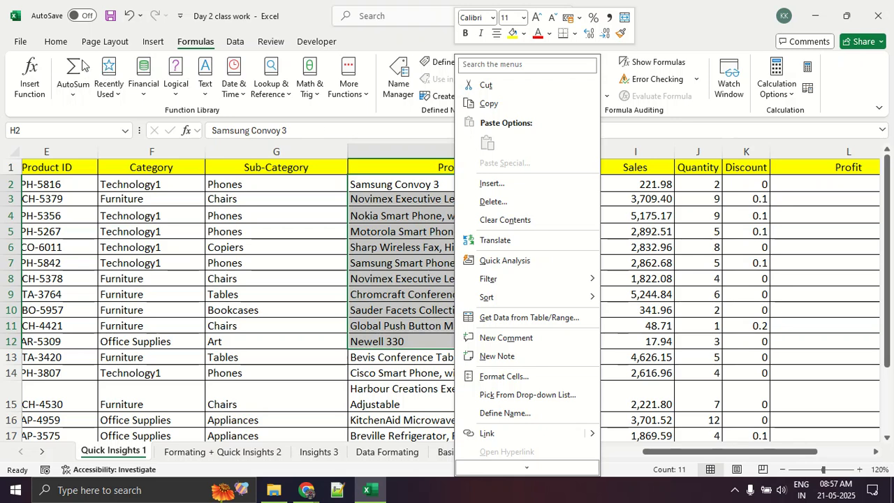
pyautogui.click(63, 40)
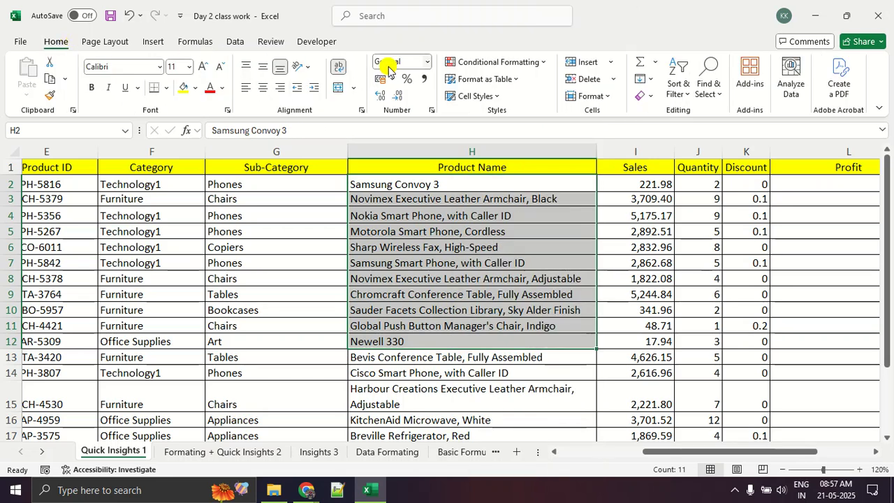
pyautogui.click(415, 63)
pyautogui.click(426, 61)
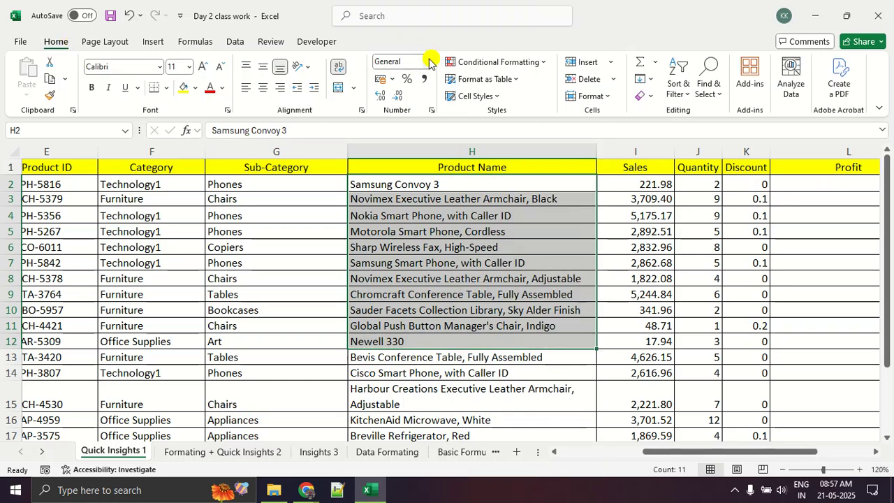
pyautogui.scroll(-2, 443, 283)
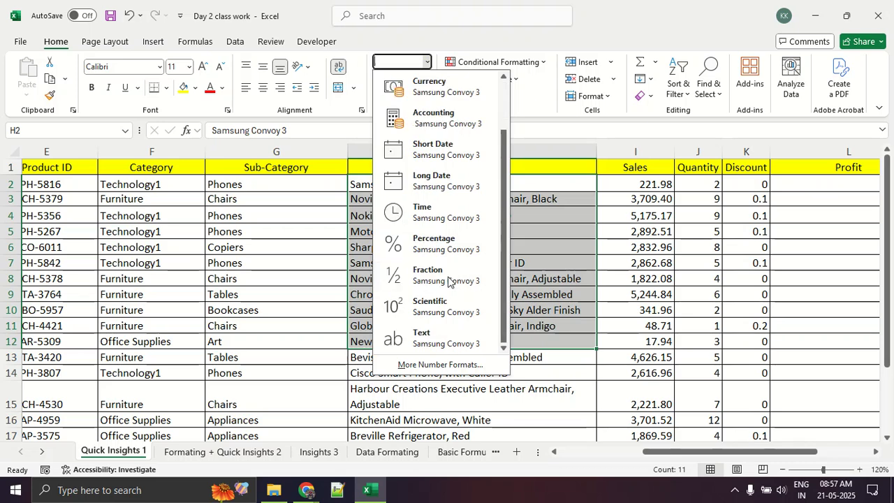
pyautogui.click(435, 341)
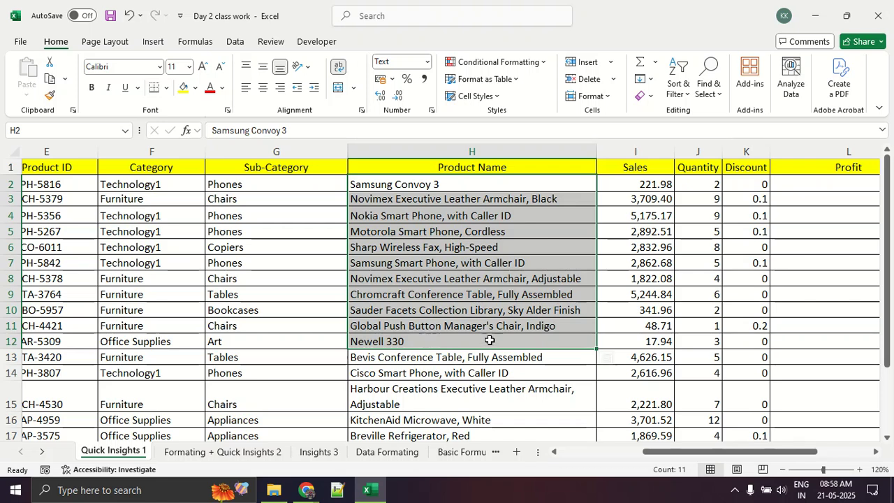
# Inspect the Sales values I2:I10 and the Order Date values A3:A16, and select empty cell A21 beneath the dates
pyautogui.moveTo(641, 186); pyautogui.dragTo(641, 316)
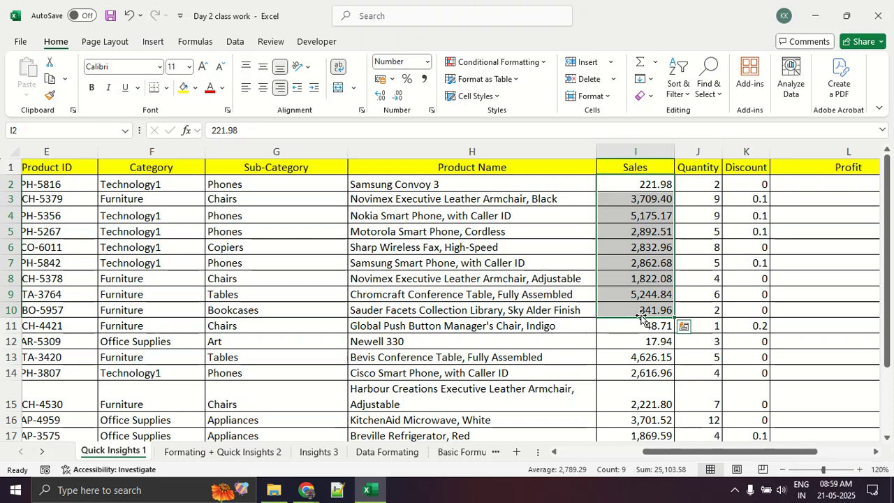
pyautogui.press('Left')
pyautogui.press('Left')
pyautogui.press('Left')
pyautogui.hotkey('ctrl', 'Left')
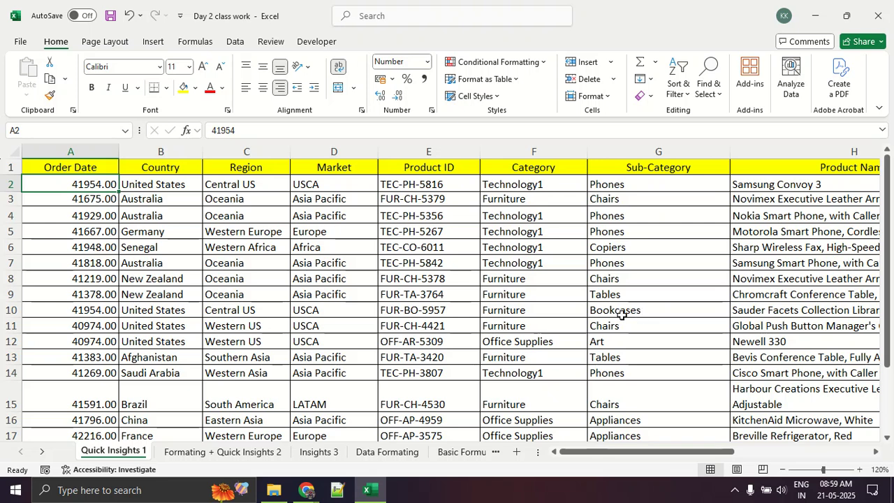
pyautogui.moveTo(45, 196); pyautogui.dragTo(46, 417)
pyautogui.scroll(-3, 46, 417)
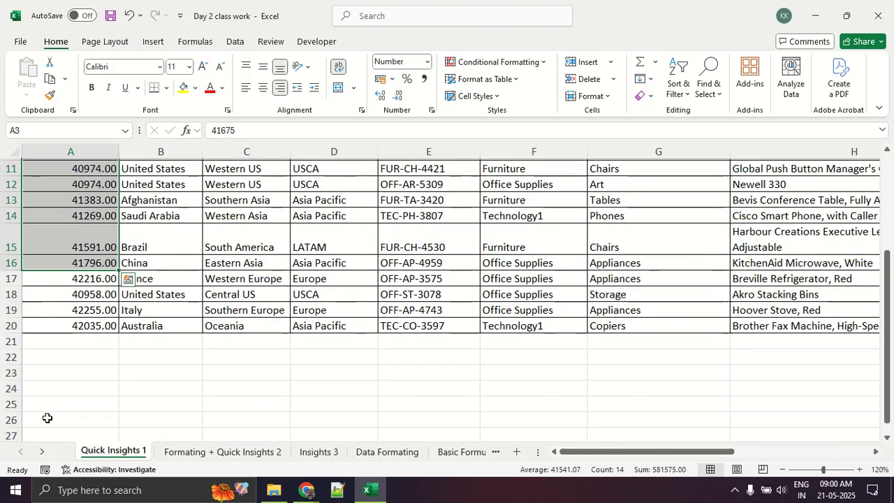
pyautogui.click(42, 342)
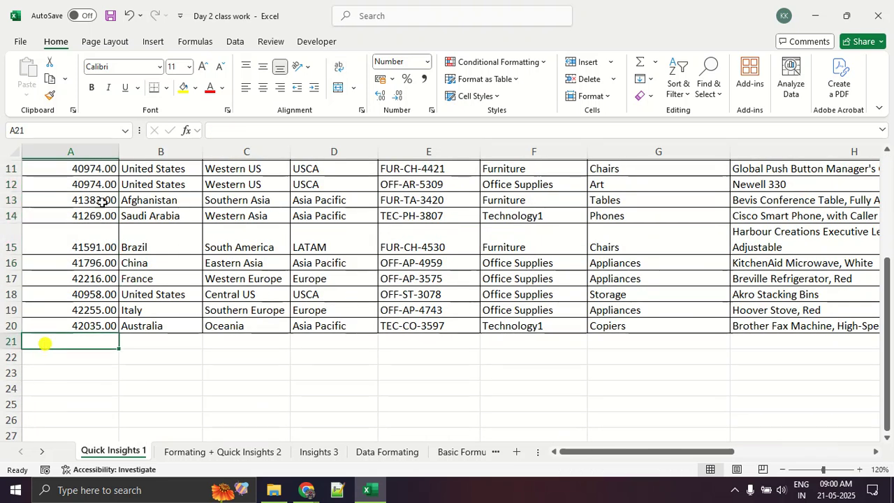
# Total the Order Date values A2:A20 in cell A21 with AutoSum
pyautogui.click(153, 42)
pyautogui.click(190, 41)
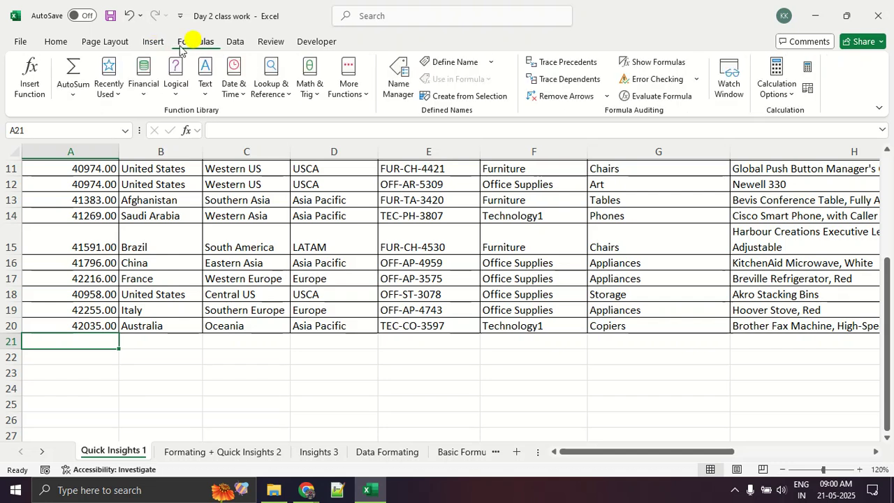
pyautogui.click(69, 70)
pyautogui.press('Return')
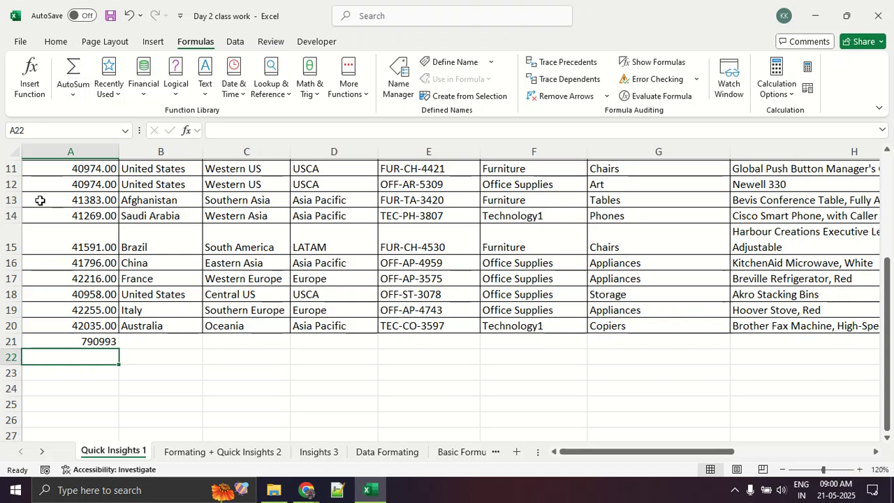
# Clear the total from cell A21 beneath the Order Date values
pyautogui.click(94, 341)
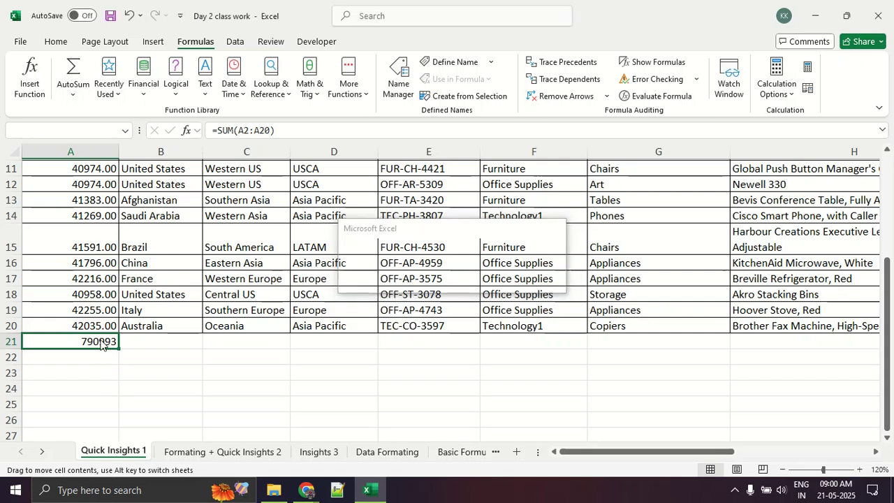
pyautogui.press('Return')
pyautogui.click(86, 340)
pyautogui.press('Delete')
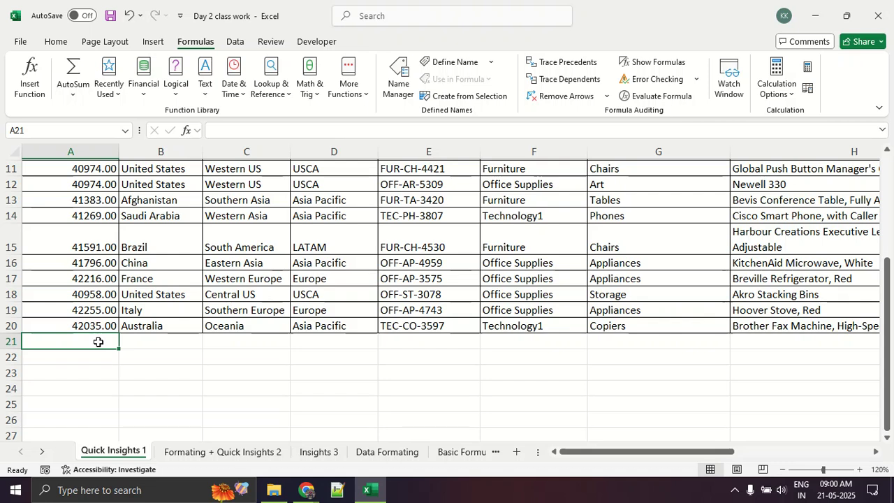
# Format the Order Date values A2:A20 as Date with type *14 March 2012 and the English (India) locale
pyautogui.scroll(3, 98, 342)
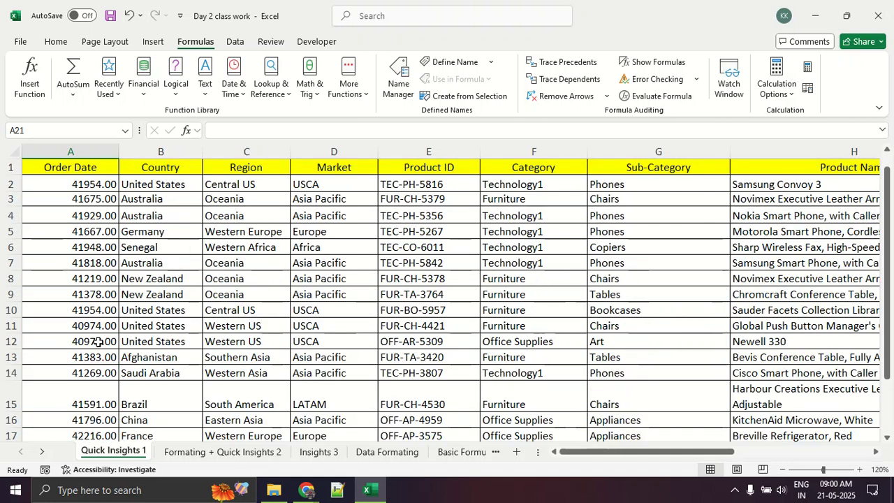
pyautogui.moveTo(88, 184); pyautogui.dragTo(84, 409)
pyautogui.rightClick(69, 328)
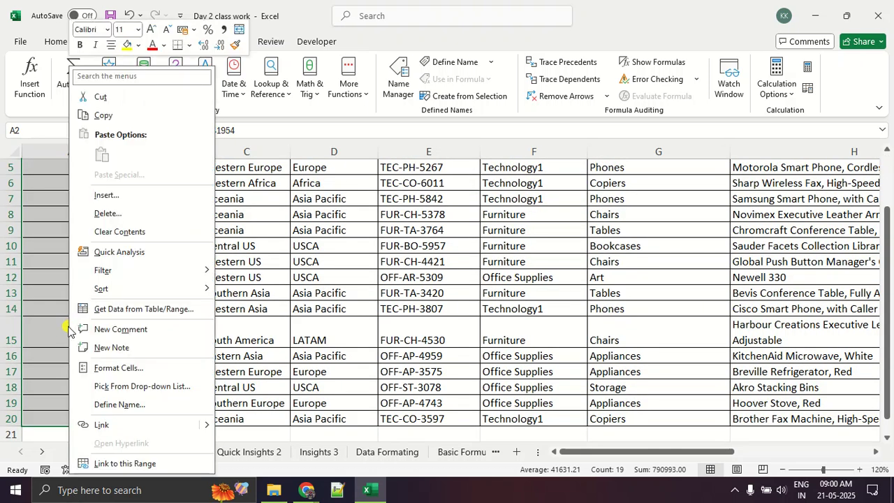
pyautogui.click(144, 367)
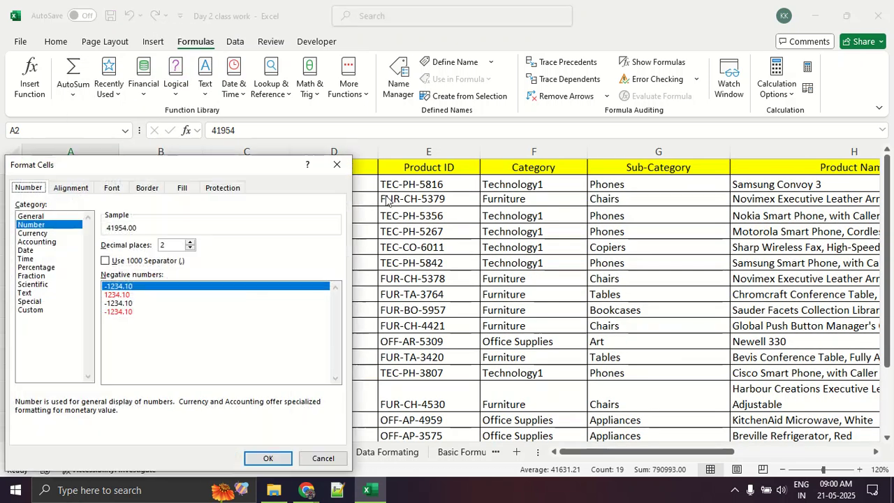
pyautogui.moveTo(222, 169); pyautogui.dragTo(505, 88)
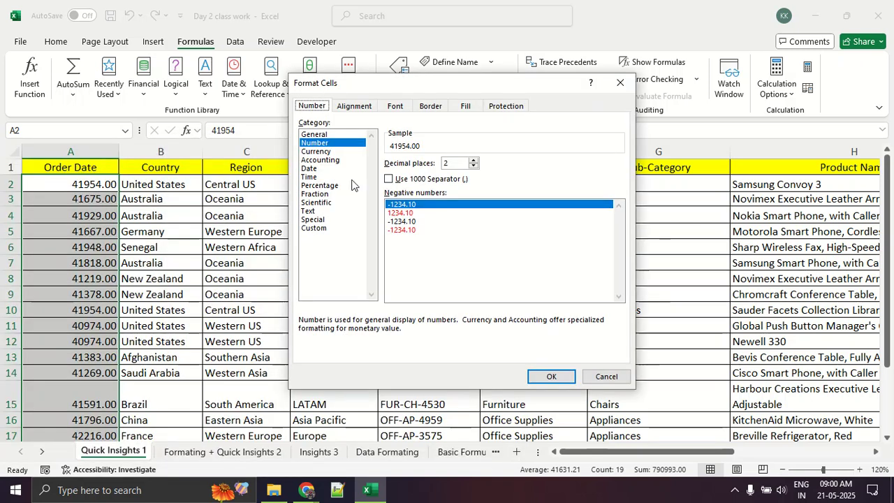
pyautogui.click(314, 170)
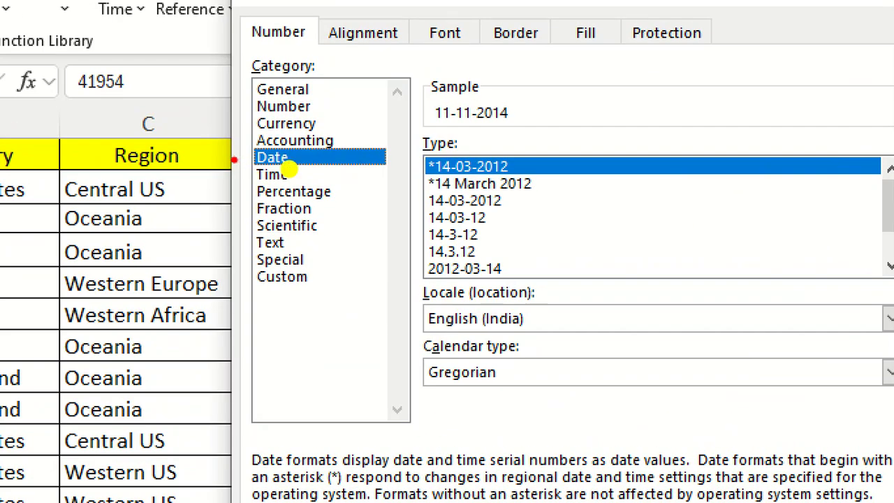
pyautogui.moveTo(234, 159); pyautogui.dragTo(334, 161)
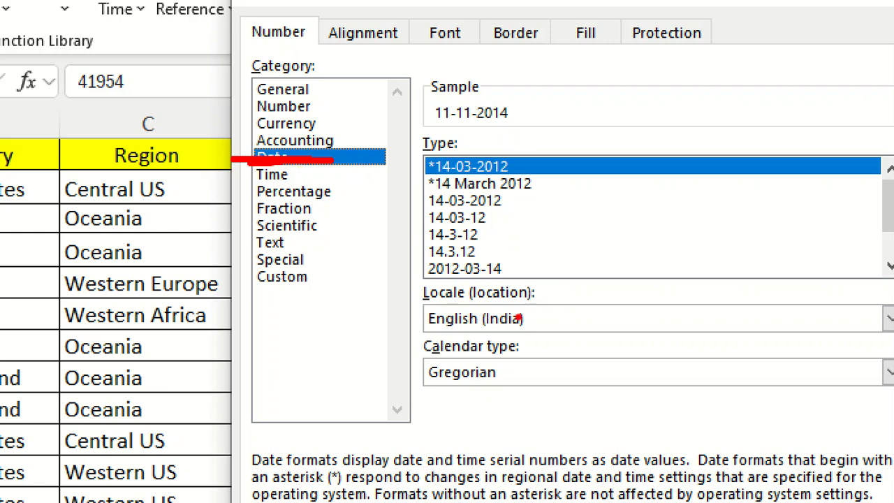
pyautogui.moveTo(514, 281)
pyautogui.mouseDown()
pyautogui.moveTo(602, 299)
pyautogui.moveTo(475, 282)
pyautogui.mouseUp()
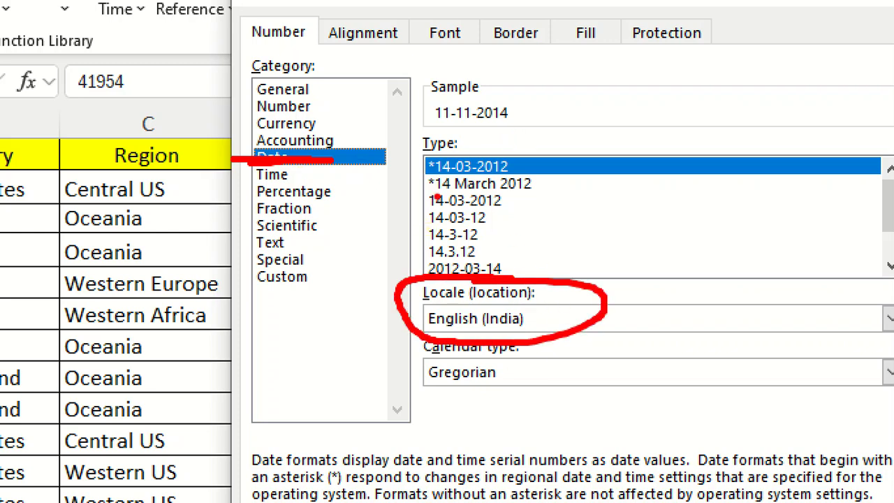
pyautogui.click(487, 198)
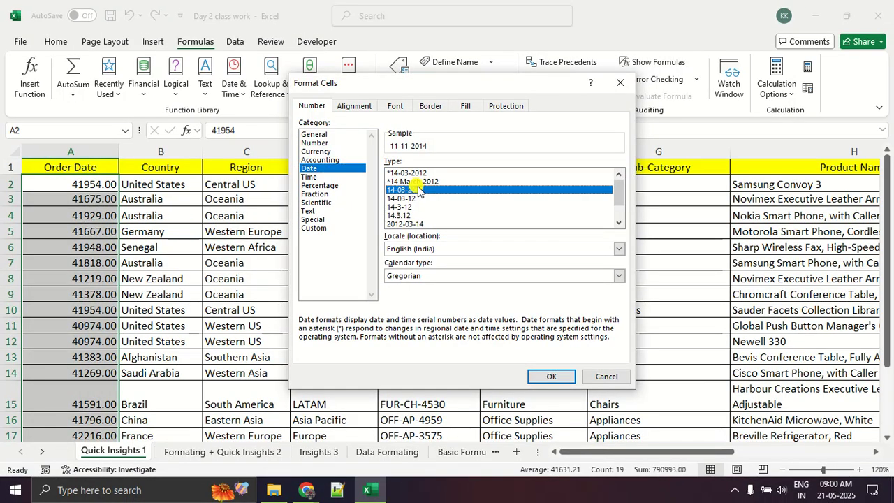
pyautogui.click(415, 182)
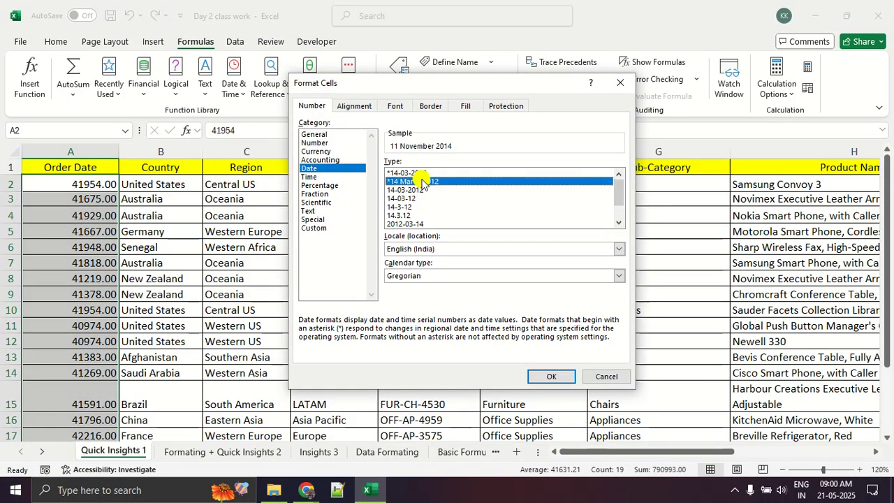
pyautogui.click(551, 377)
pyautogui.click(171, 325)
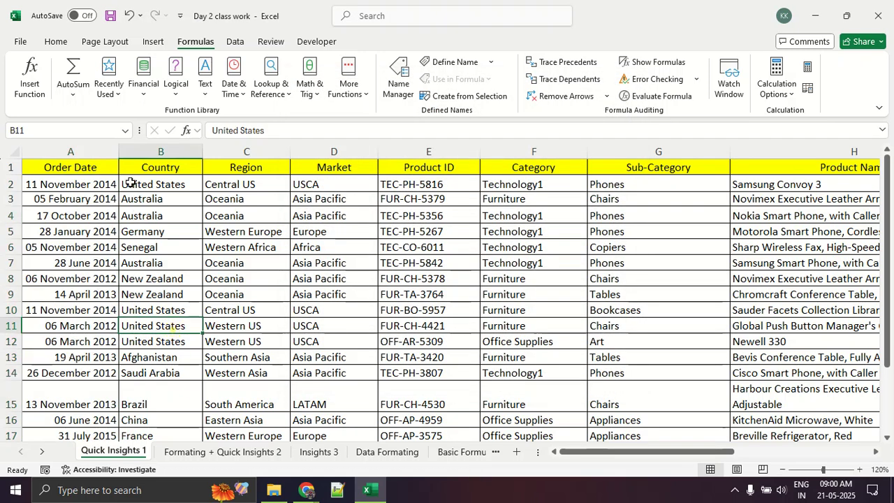
# Widen the Order Date column so the long dates have more room
pyautogui.click(124, 152)
pyautogui.click(70, 198)
pyautogui.moveTo(119, 151); pyautogui.dragTo(143, 153)
pyautogui.click(104, 258)
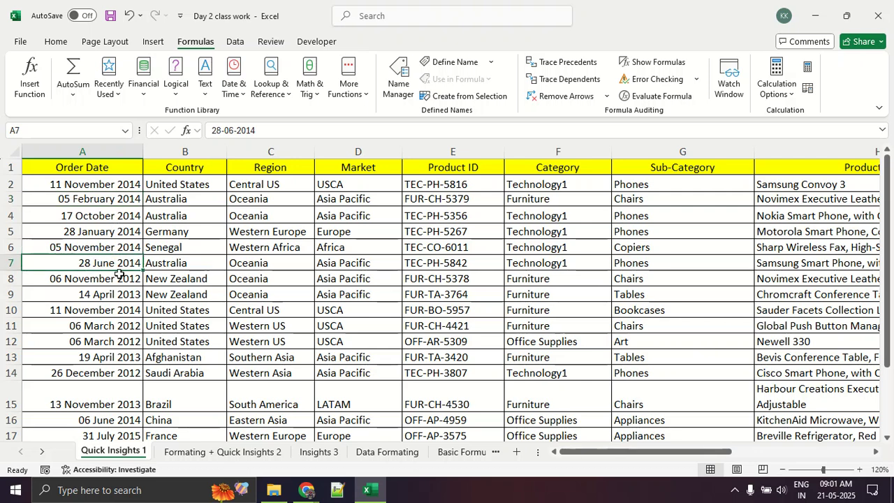
# Look through the data in all columns from Order Date to Order Priority and return to the first column
pyautogui.scroll(-5, 118, 284)
pyautogui.scroll(5, 118, 284)
pyautogui.moveTo(588, 458); pyautogui.dragTo(588, 459)
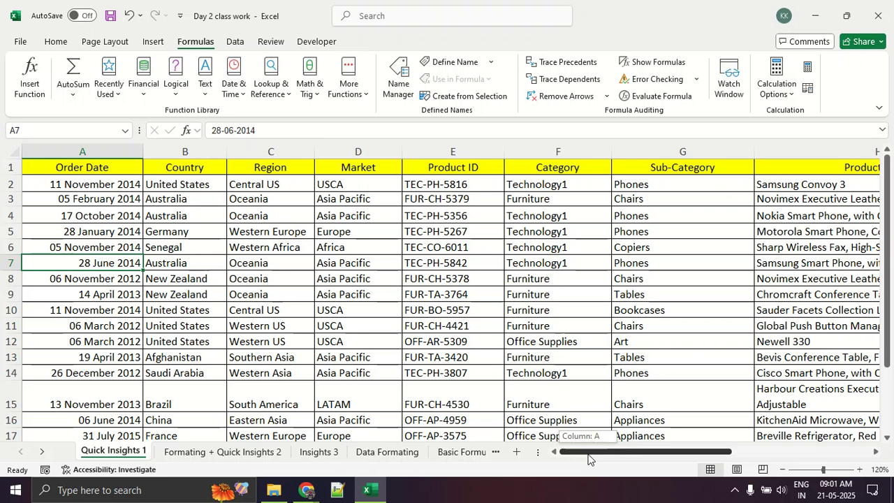
pyautogui.moveTo(588, 458); pyautogui.dragTo(632, 458)
pyautogui.moveTo(726, 451); pyautogui.dragTo(849, 447)
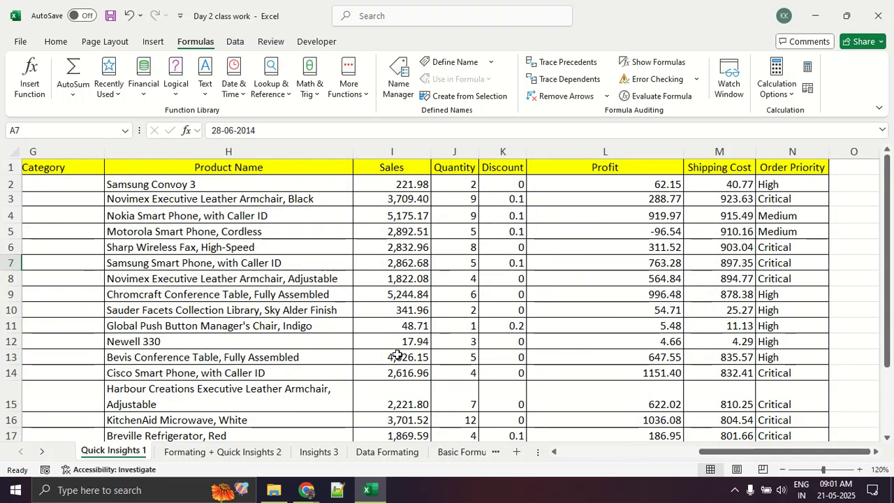
pyautogui.scroll(-2, 380, 343)
pyautogui.scroll(2, 380, 345)
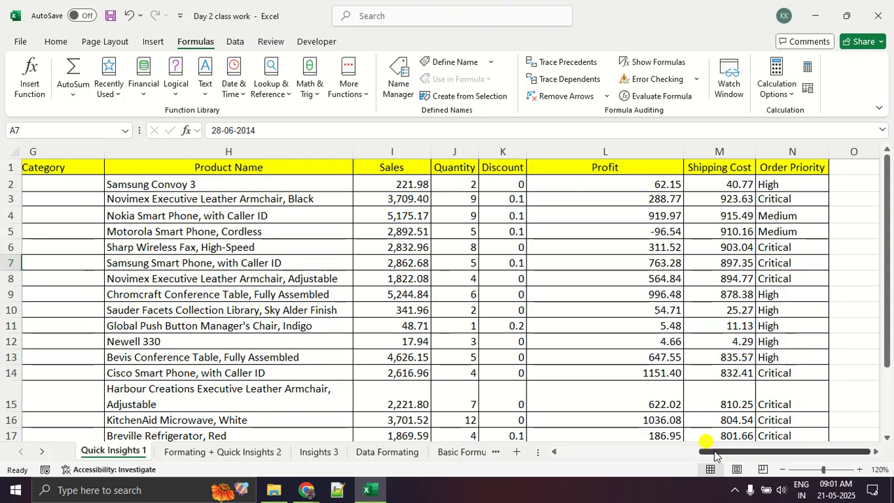
pyautogui.moveTo(717, 447); pyautogui.dragTo(578, 449)
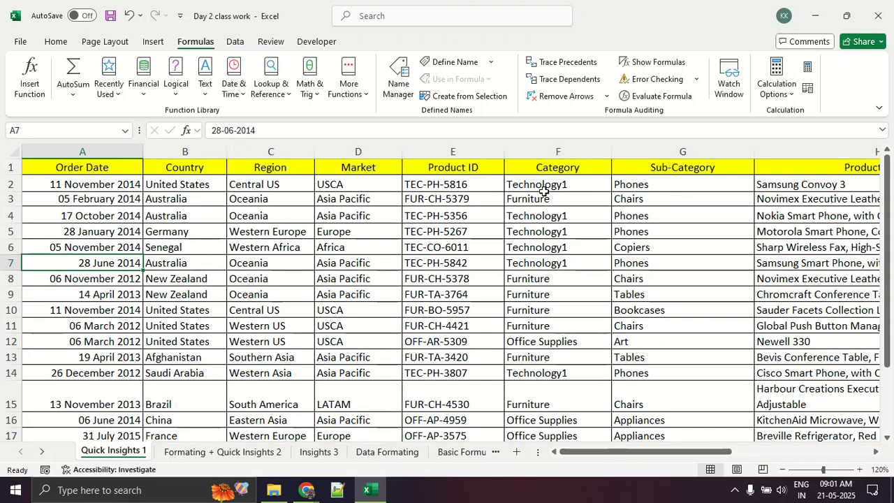
# Format the Category, Sub-Category and Product Name values in F2:H20 with the Text number format
pyautogui.moveTo(528, 183); pyautogui.dragTo(834, 186)
pyautogui.moveTo(833, 263); pyautogui.dragTo(810, 417)
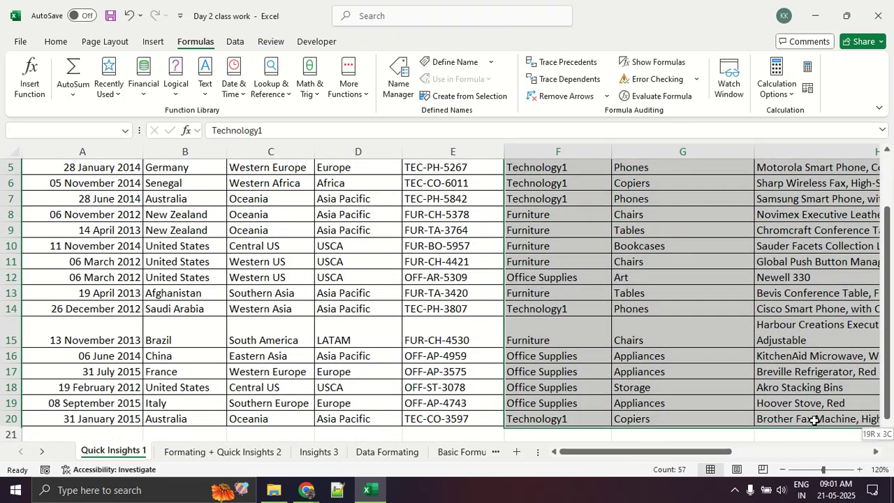
pyautogui.rightClick(662, 332)
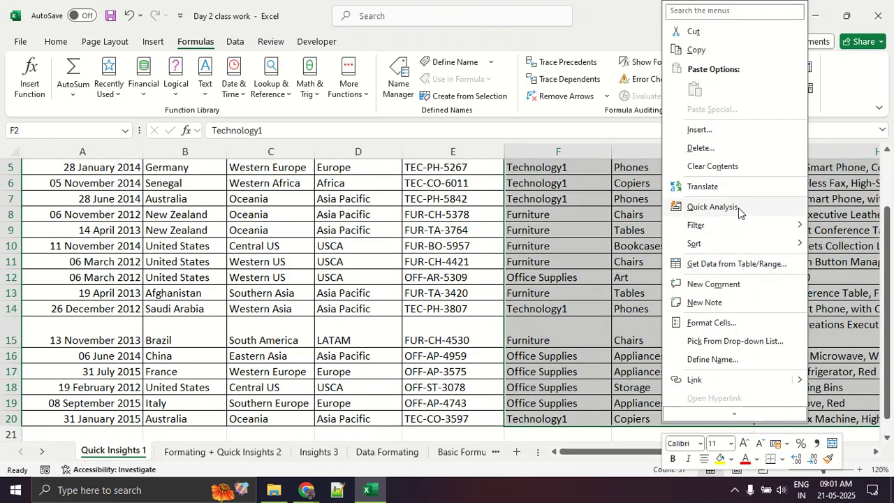
pyautogui.click(727, 321)
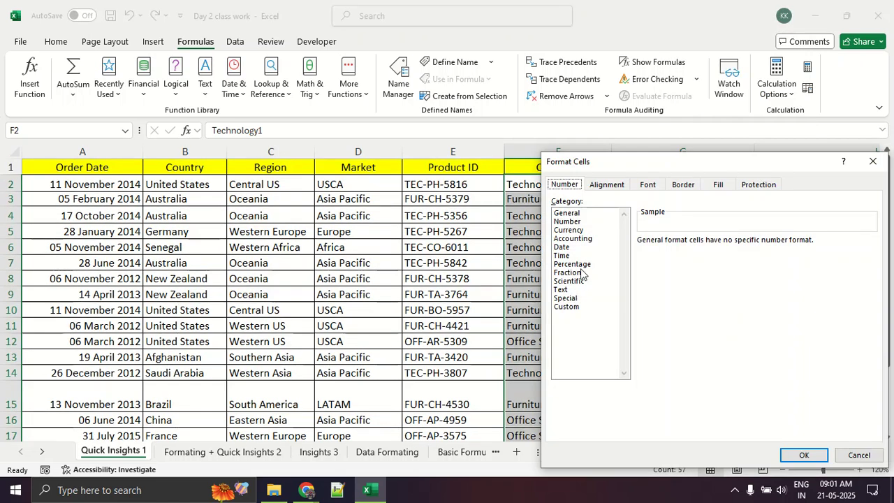
pyautogui.click(562, 290)
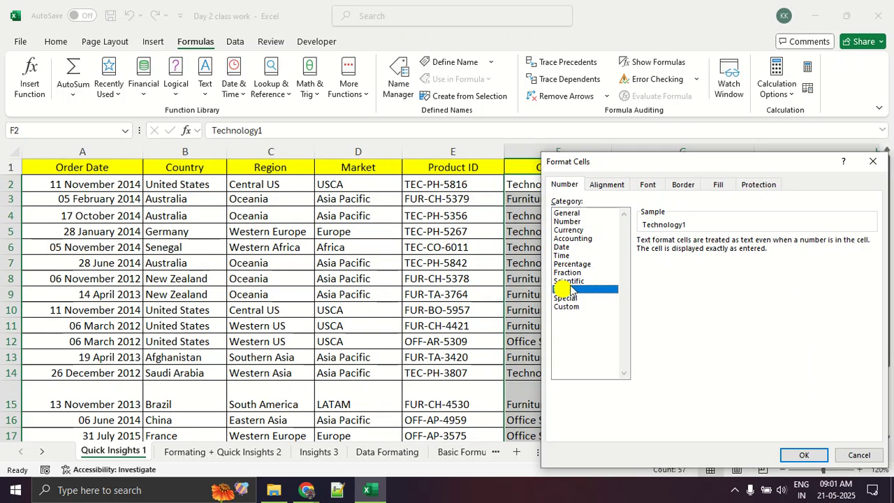
pyautogui.moveTo(649, 163); pyautogui.dragTo(285, 95)
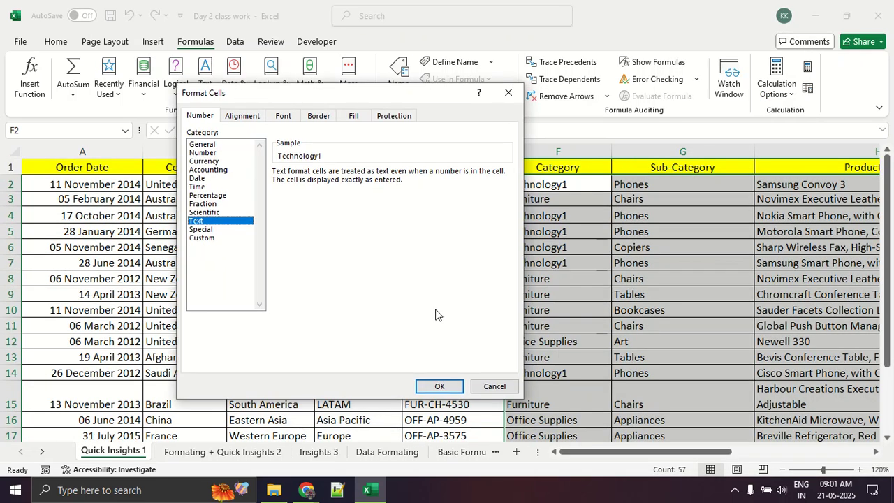
pyautogui.click(436, 385)
pyautogui.click(452, 360)
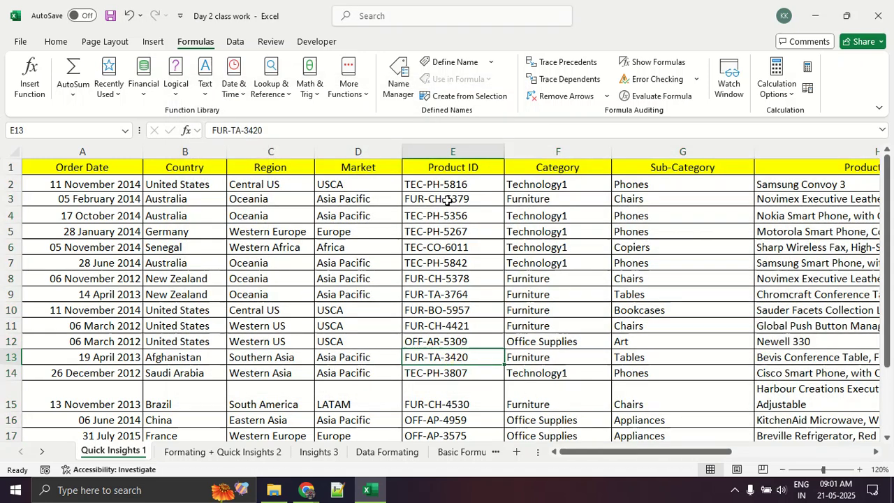
# Apply the General number format to the Product ID values in E2:E19
pyautogui.moveTo(450, 183); pyautogui.dragTo(467, 395)
pyautogui.rightClick(458, 320)
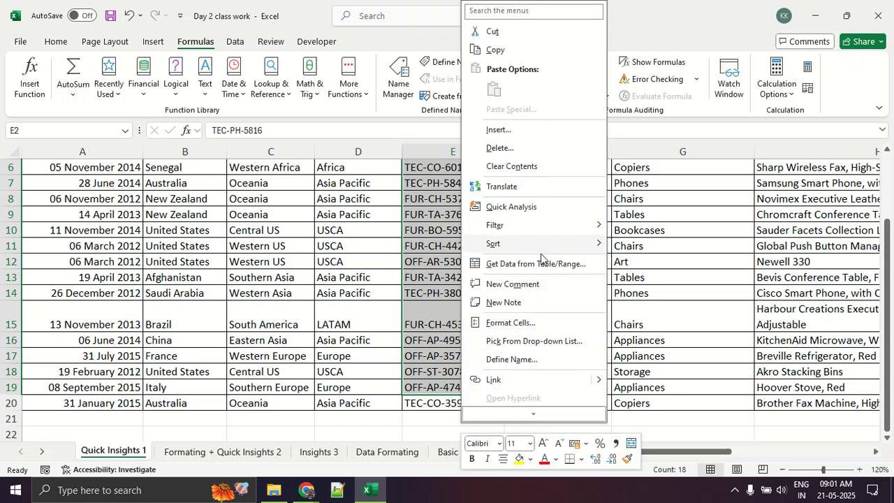
pyautogui.click(516, 322)
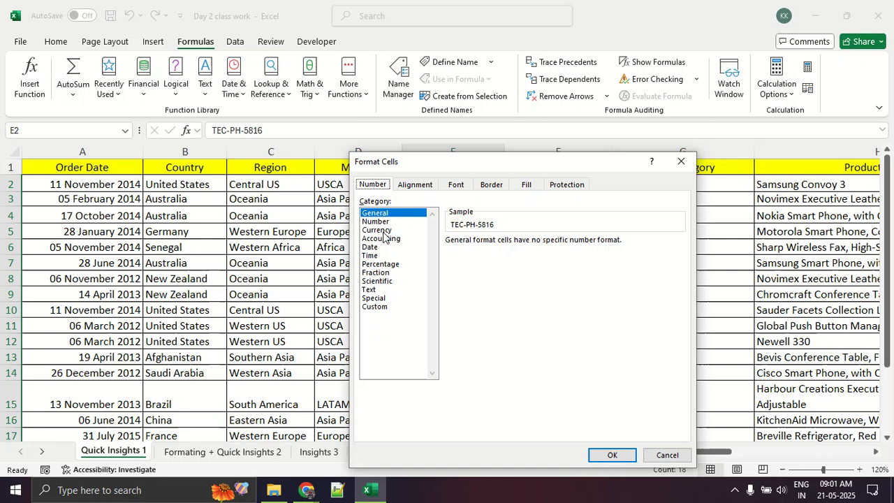
pyautogui.moveTo(492, 164); pyautogui.dragTo(386, 64)
pyautogui.click(512, 356)
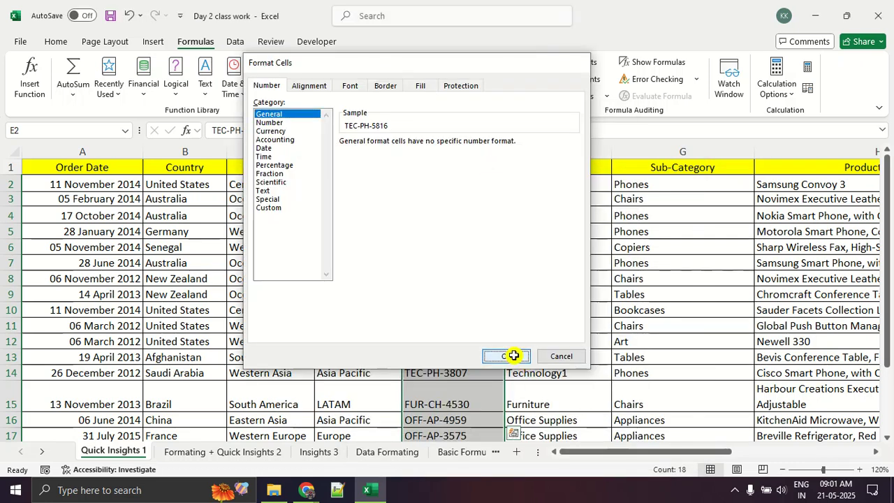
# Examine the rows of the Product Name, Sales, Quantity, Discount, Profit, Shipping Cost and Order Priority columns
pyautogui.moveTo(670, 453); pyautogui.dragTo(831, 457)
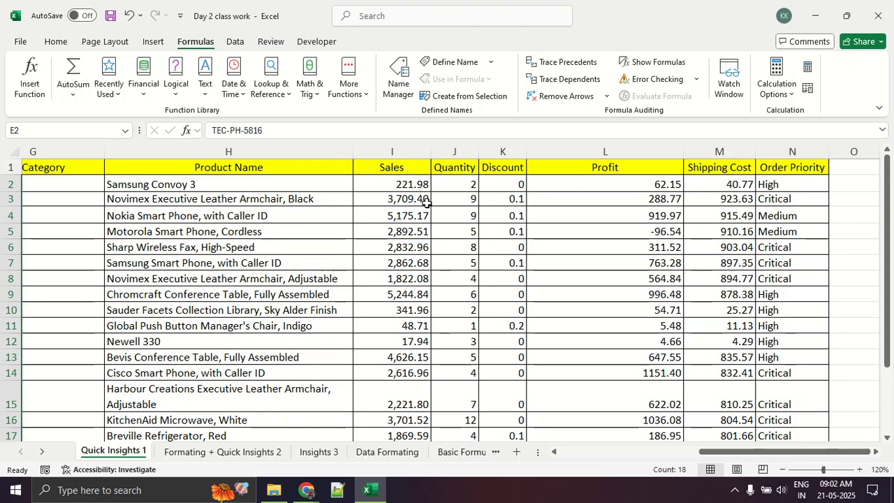
pyautogui.scroll(-5, 445, 279)
pyautogui.scroll(5, 445, 283)
pyautogui.scroll(-5, 489, 201)
pyautogui.scroll(3, 486, 212)
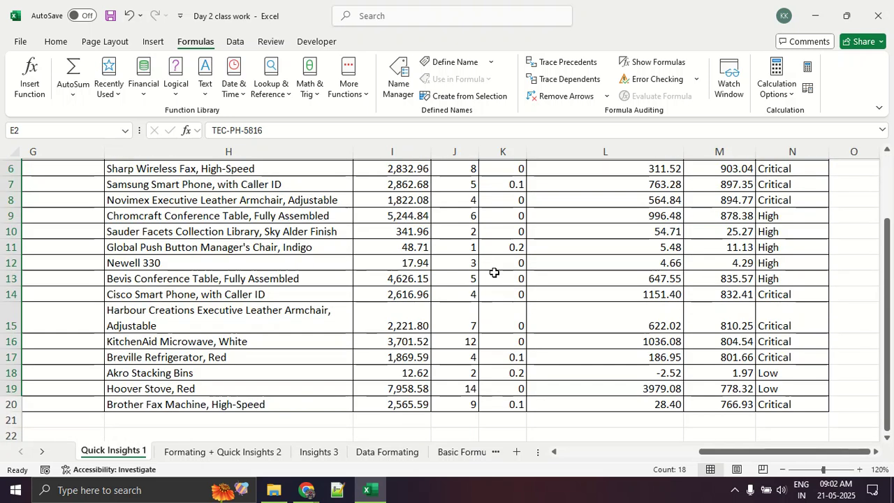
pyautogui.scroll(2, 494, 272)
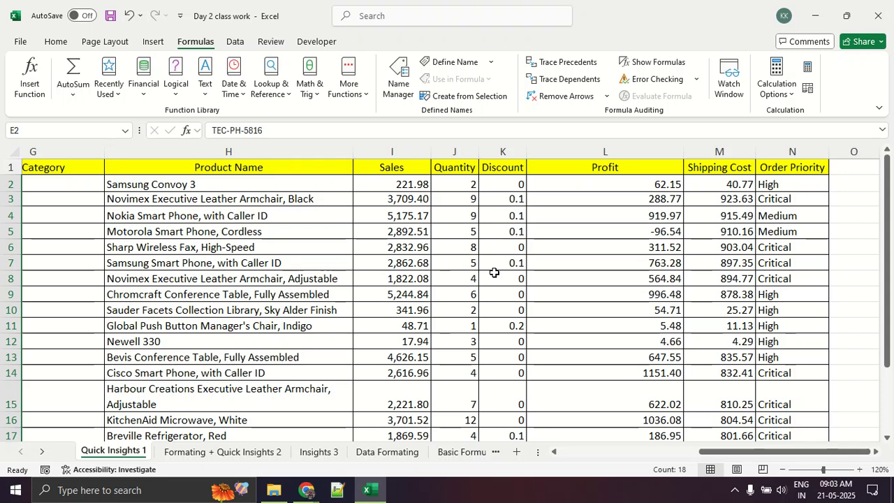
# Check the Google Meet call briefly, return to the Excel workbook and inspect the Profit column, ending on cell L2
pyautogui.hotkey('alt', 'Tab')
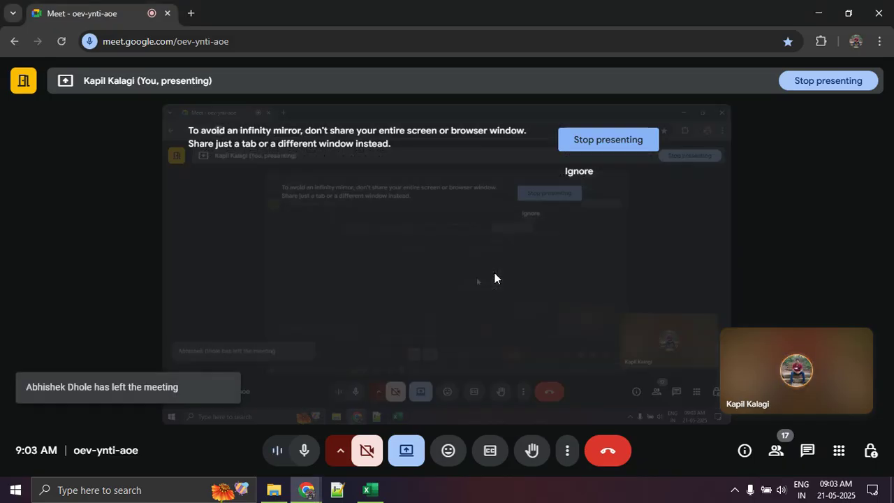
pyautogui.hotkey('alt', 'Tab')
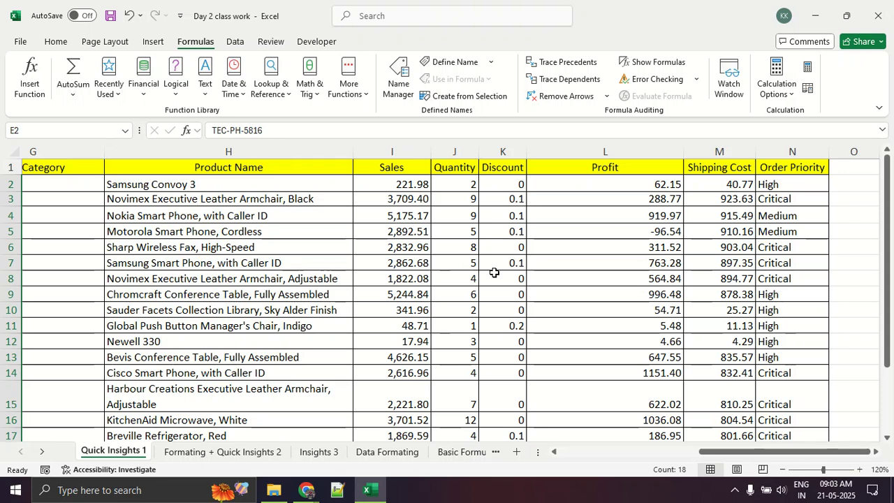
pyautogui.click(585, 150)
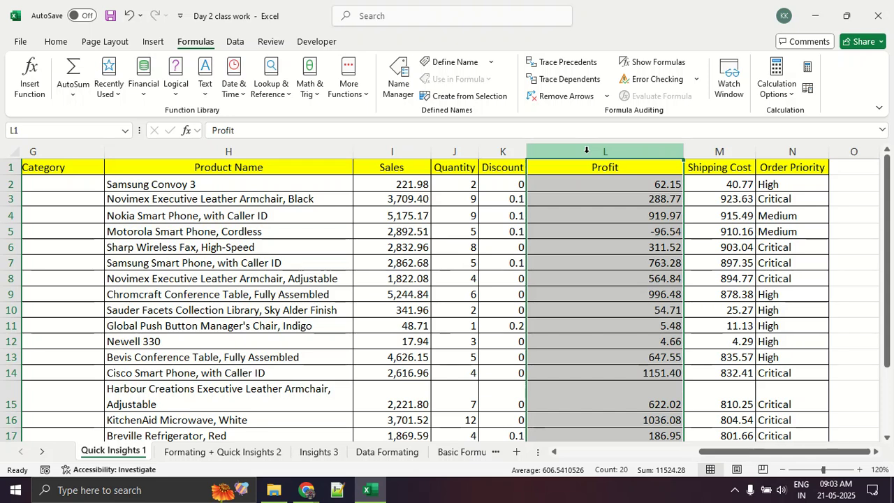
pyautogui.click(591, 229)
pyautogui.click(603, 184)
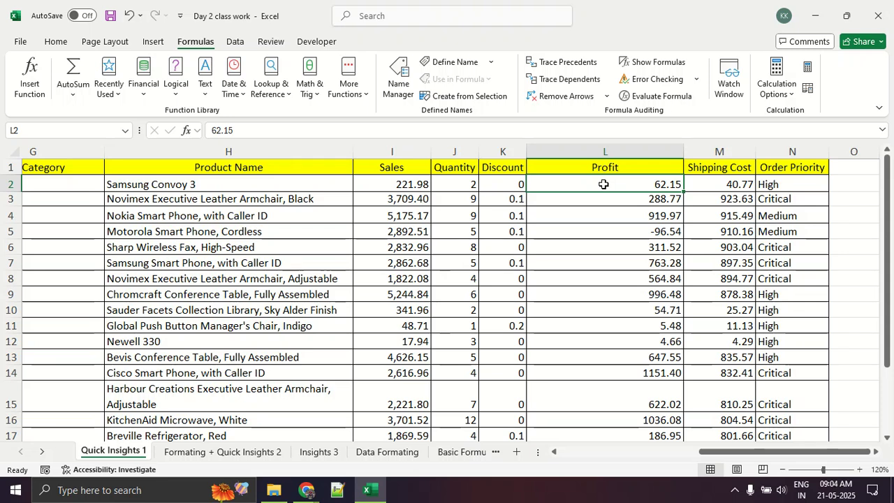
# Examine the Profit values row by row from L2 to the end of the data and return to the Profit header
pyautogui.press('Down')
pyautogui.press('Up')
pyautogui.press('Down')
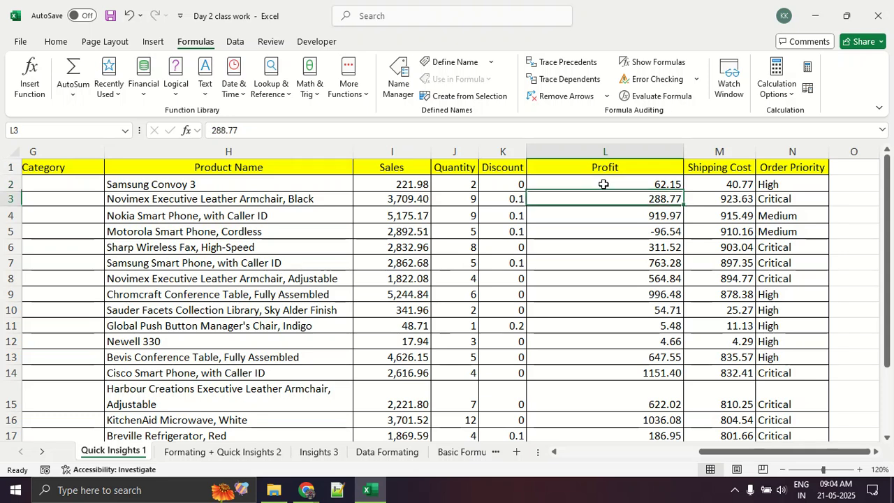
pyautogui.press('Down')
pyautogui.press('Down')
pyautogui.press('Down')
pyautogui.press('Down')
pyautogui.press('Down')
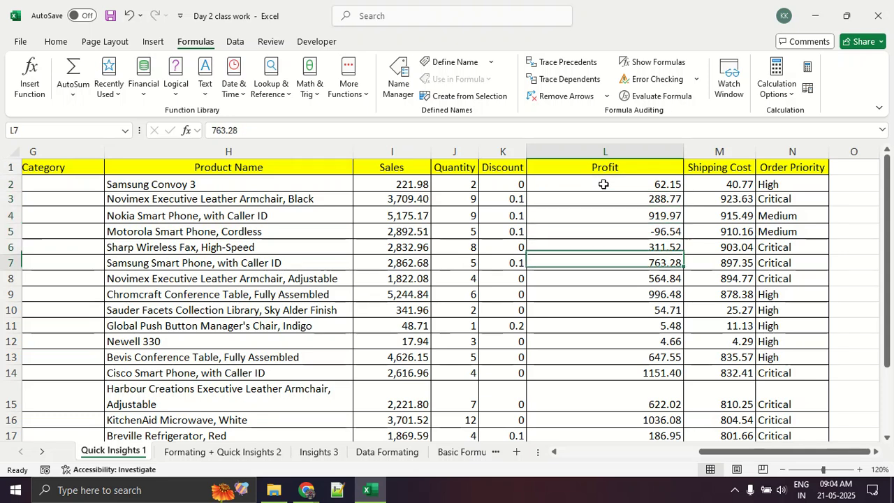
pyautogui.press('Down')
pyautogui.press('Down')
pyautogui.press('Down')
pyautogui.press('Down')
pyautogui.press('Down')
pyautogui.press('Down')
pyautogui.press('Down')
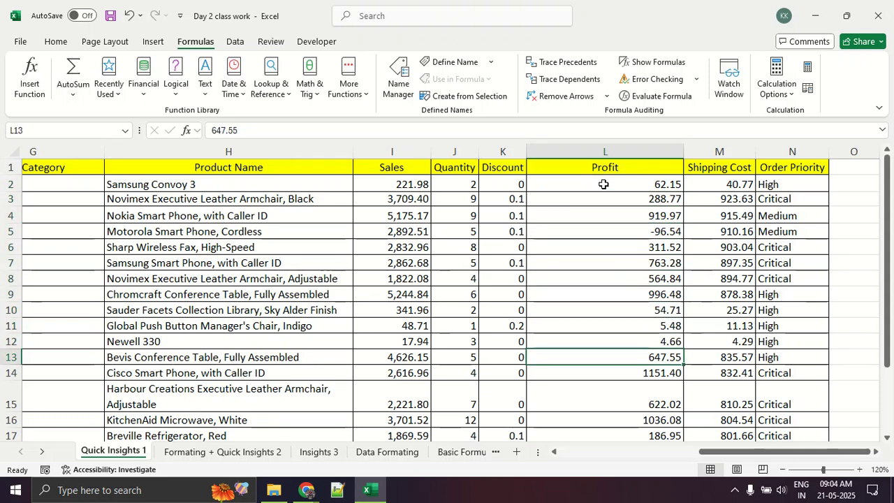
pyautogui.press('Down')
pyautogui.press('Up')
pyautogui.press('Up')
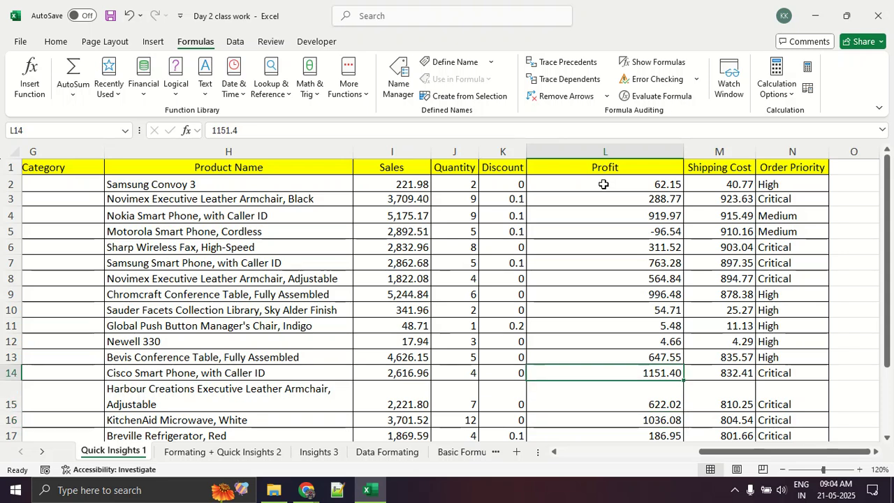
pyautogui.press('Down')
pyautogui.press('Down')
pyautogui.press('Down')
pyautogui.press('Down')
pyautogui.press('Down')
pyautogui.press('Down')
pyautogui.press('Down')
pyautogui.press('Down')
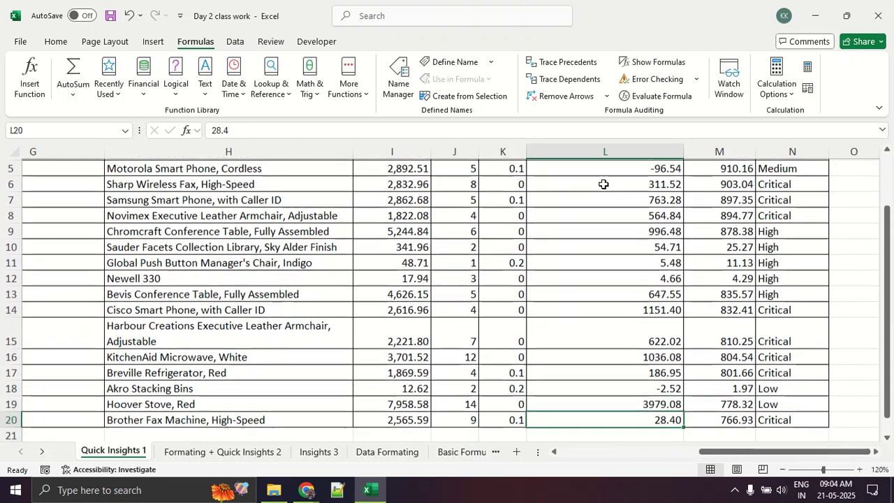
pyautogui.press('Down')
pyautogui.press('Down')
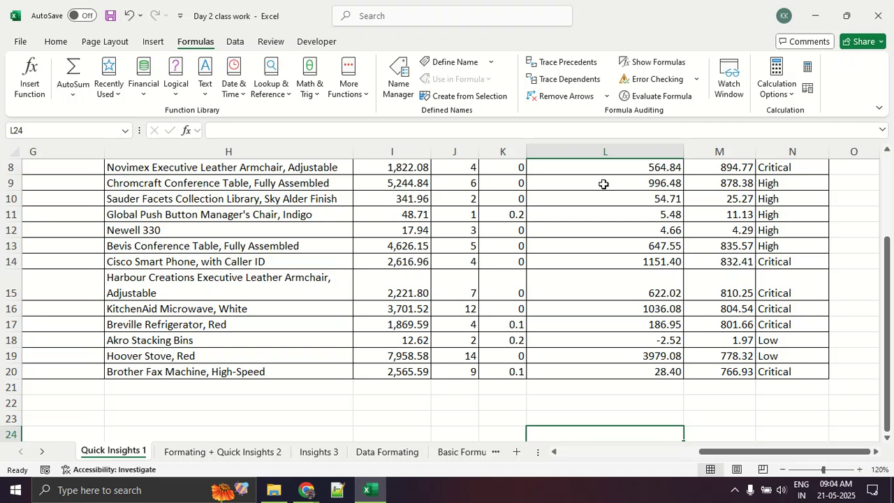
pyautogui.press('Up')
pyautogui.press('Up')
pyautogui.press('Up')
pyautogui.press('Up')
pyautogui.press('Up')
pyautogui.press('Up')
pyautogui.press('Up')
pyautogui.press('Up')
pyautogui.press('Up')
pyautogui.press('Up')
pyautogui.press('Up')
pyautogui.press('Up')
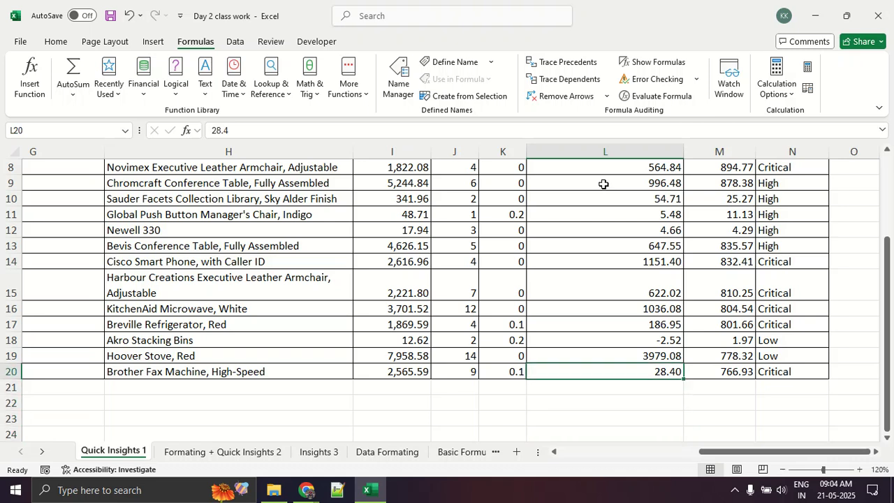
pyautogui.hotkey('ctrl', 'Up')
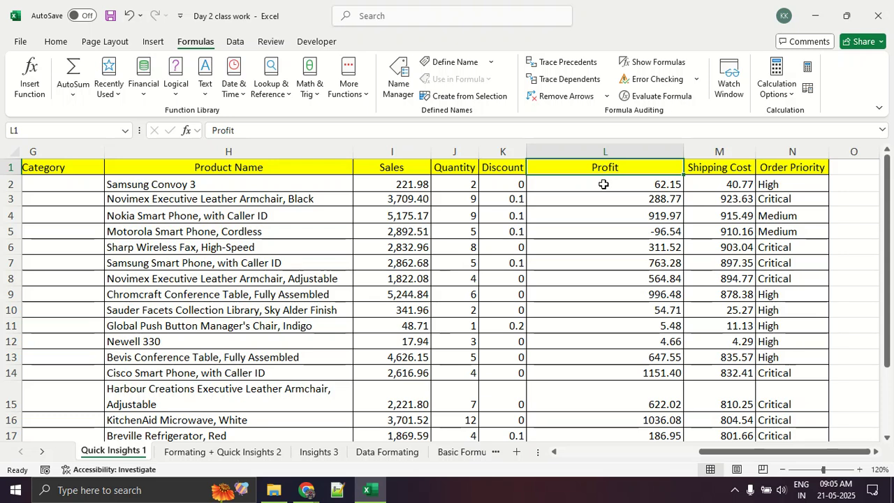
pyautogui.scroll(-2, 604, 183)
pyautogui.scroll(2, 604, 183)
# Mark the Home, Sort & Filter and Conditional Formatting commands with red pen strokes, and clear the annotations
pyautogui.click(54, 42)
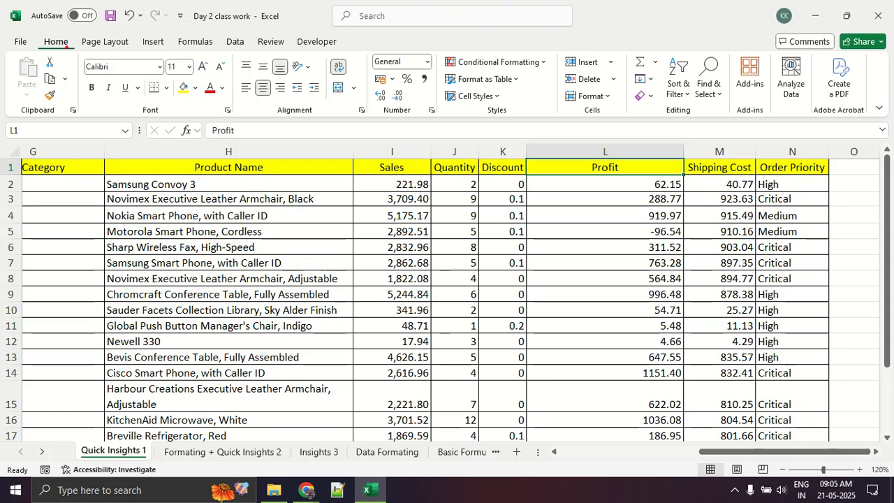
pyautogui.moveTo(71, 31)
pyautogui.mouseDown()
pyautogui.moveTo(90, 57)
pyautogui.moveTo(98, 43)
pyautogui.moveTo(659, 32)
pyautogui.moveTo(669, 45)
pyautogui.moveTo(654, 93)
pyautogui.moveTo(688, 116)
pyautogui.moveTo(701, 49)
pyautogui.mouseUp()
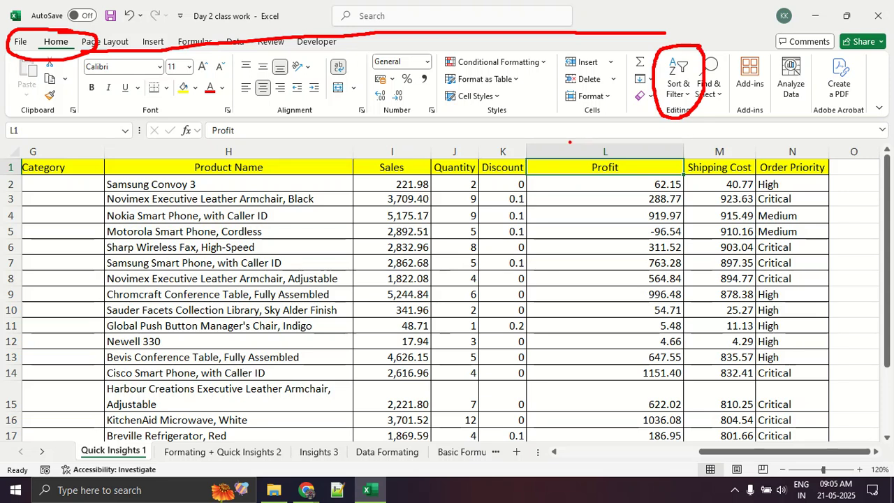
pyautogui.moveTo(442, 73)
pyautogui.mouseDown()
pyautogui.moveTo(560, 67)
pyautogui.moveTo(468, 49)
pyautogui.moveTo(438, 62)
pyautogui.moveTo(451, 71)
pyautogui.mouseUp()
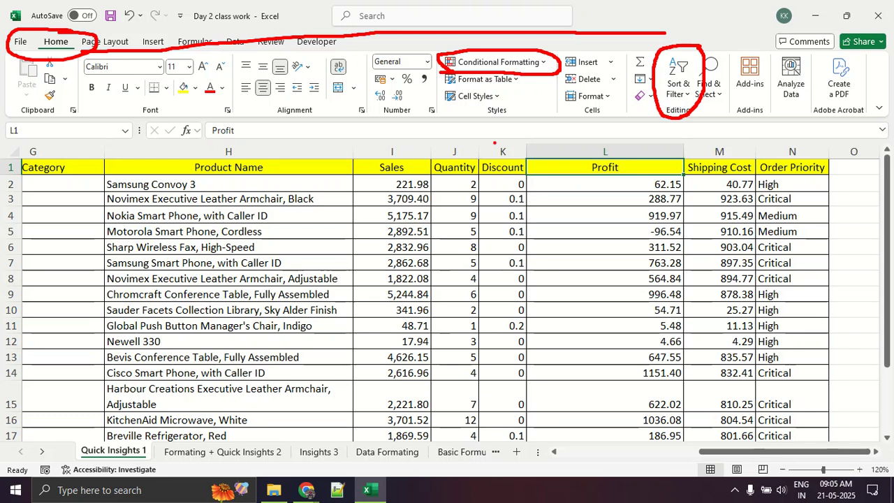
pyautogui.press('Escape')
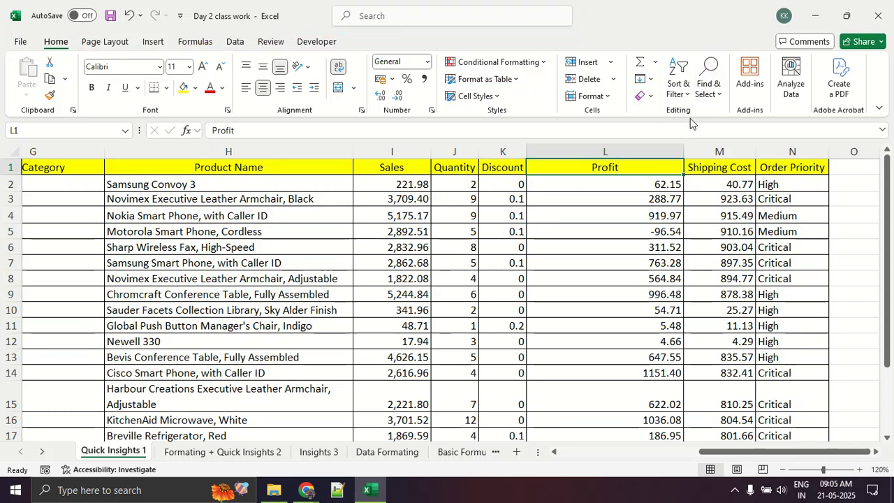
# Sort the Profit column from smallest to largest, continuing with the current selection only, and check row 2 against its product
pyautogui.click(603, 150)
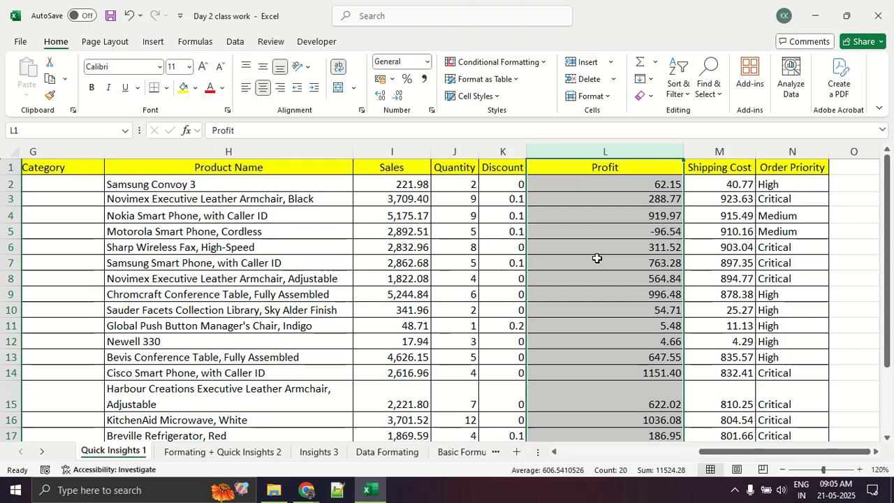
pyautogui.click(683, 89)
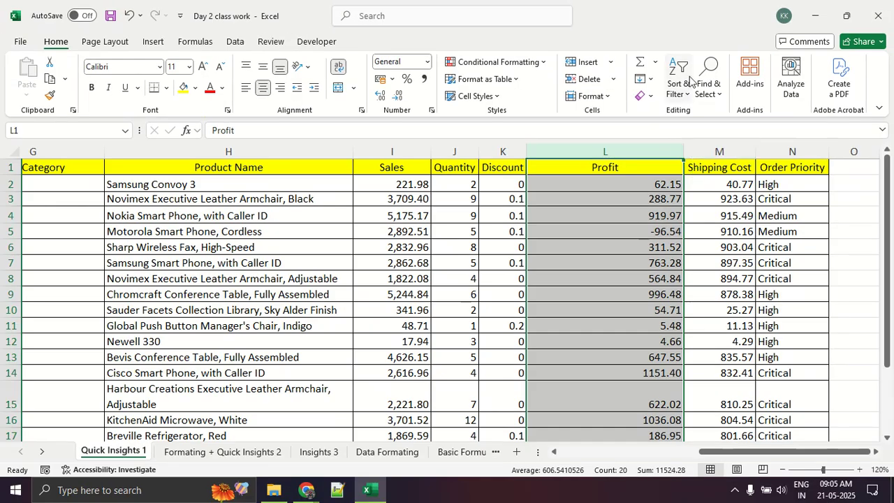
pyautogui.click(668, 44)
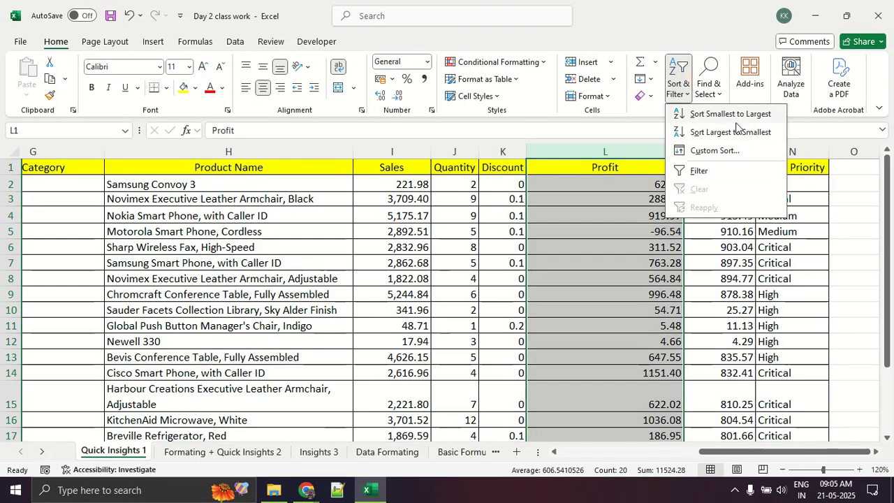
pyautogui.click(738, 115)
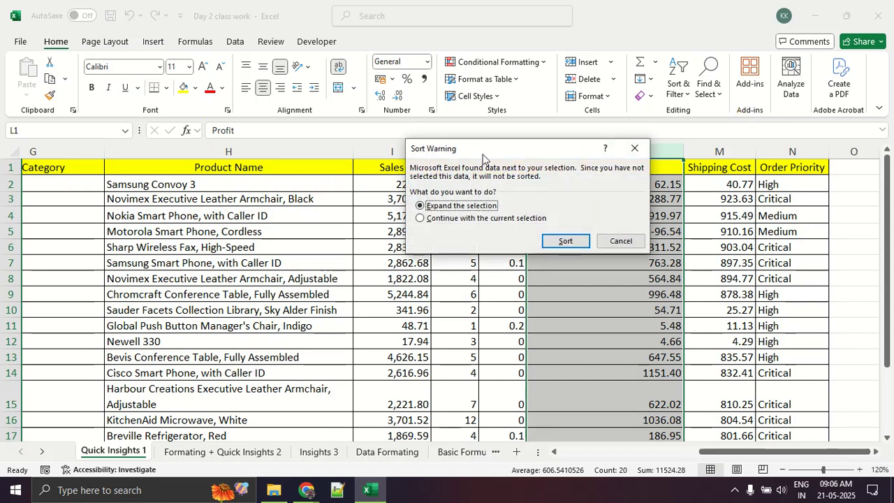
pyautogui.click(474, 217)
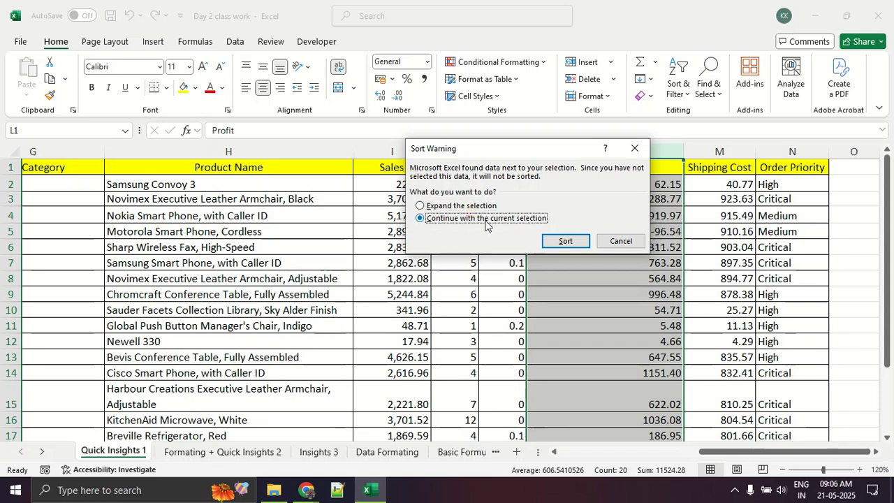
pyautogui.click(569, 241)
pyautogui.click(587, 326)
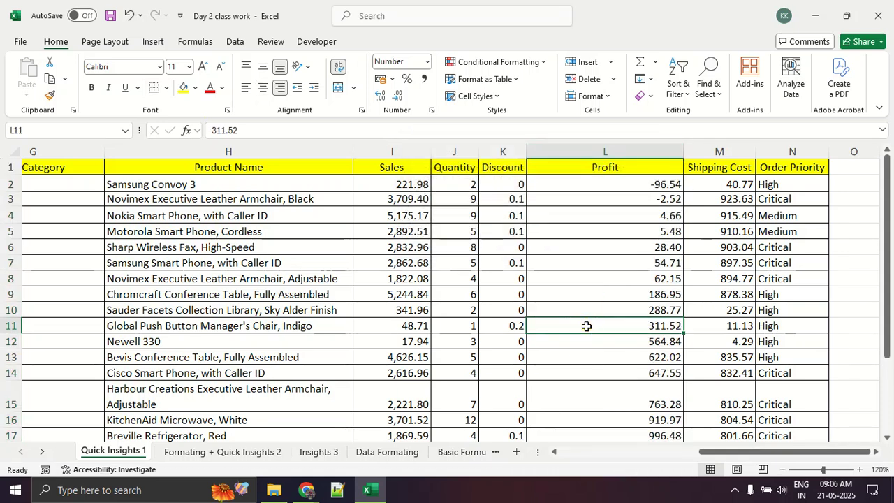
pyautogui.scroll(-3, 587, 326)
pyautogui.scroll(3, 586, 325)
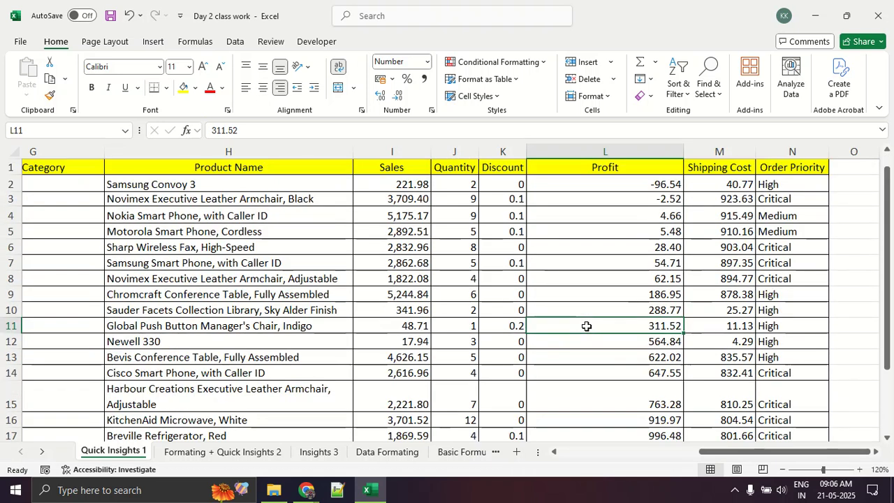
pyautogui.moveTo(606, 181); pyautogui.dragTo(249, 184)
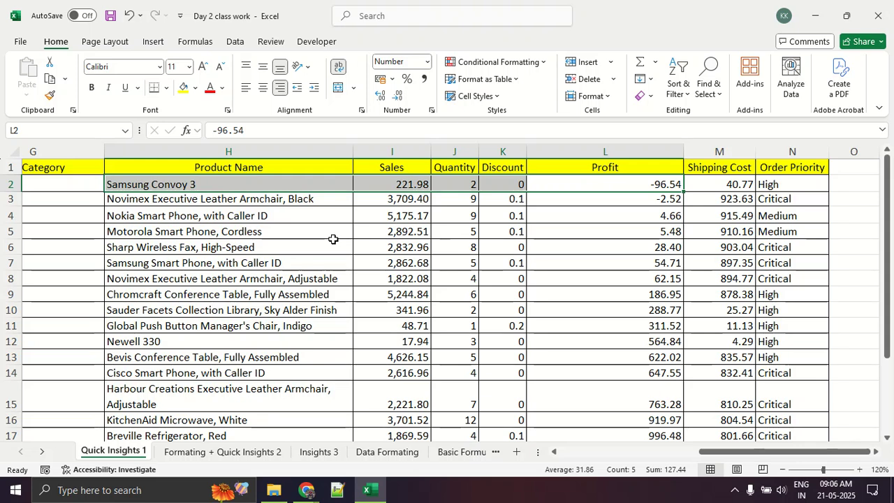
pyautogui.click(533, 266)
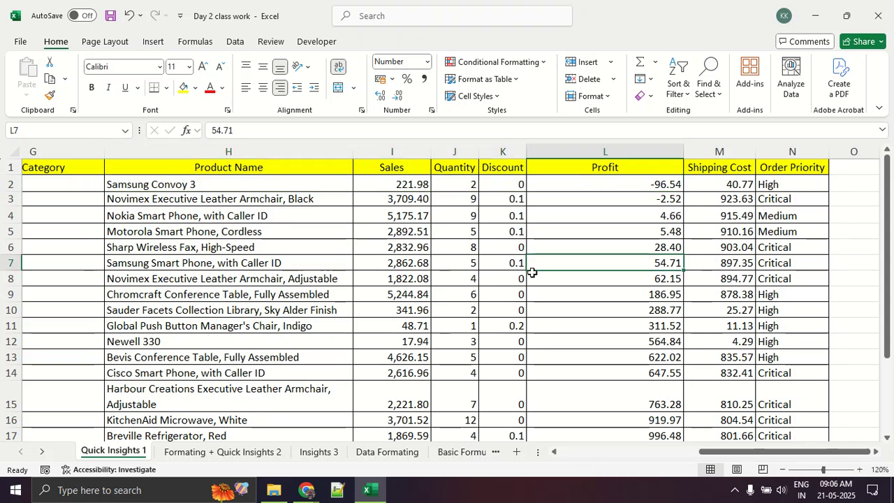
# Undo the Profit sort to compare the Samsung Convoy 3 row with its original profit, and reapply the sort
pyautogui.hotkey('ctrl', 'z')
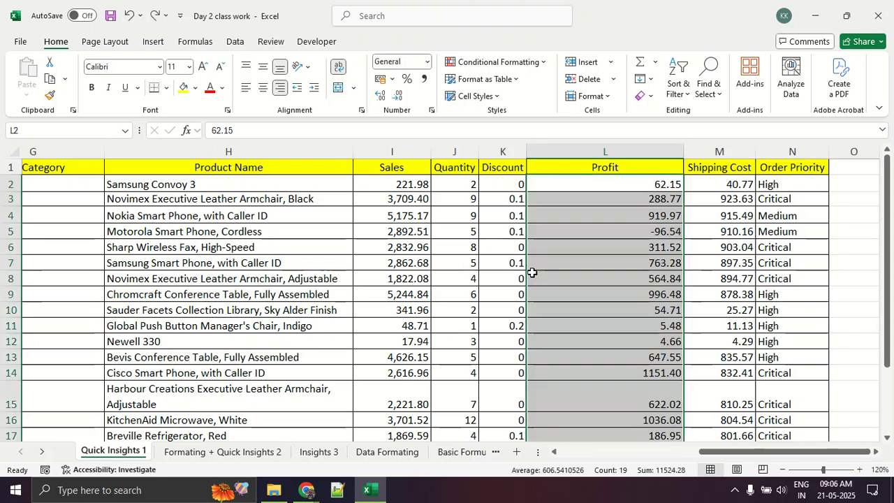
pyautogui.click(654, 263)
pyautogui.moveTo(283, 186); pyautogui.dragTo(593, 166)
pyautogui.click(591, 245)
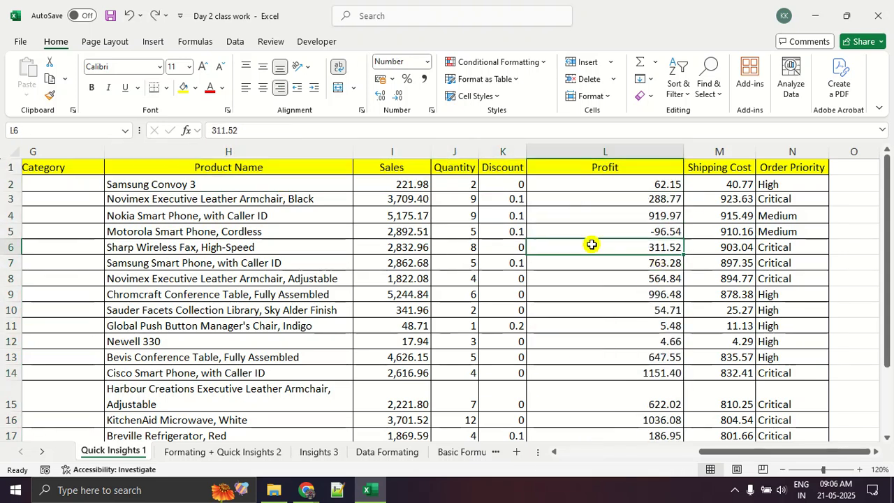
pyautogui.hotkey('ctrl', 'y')
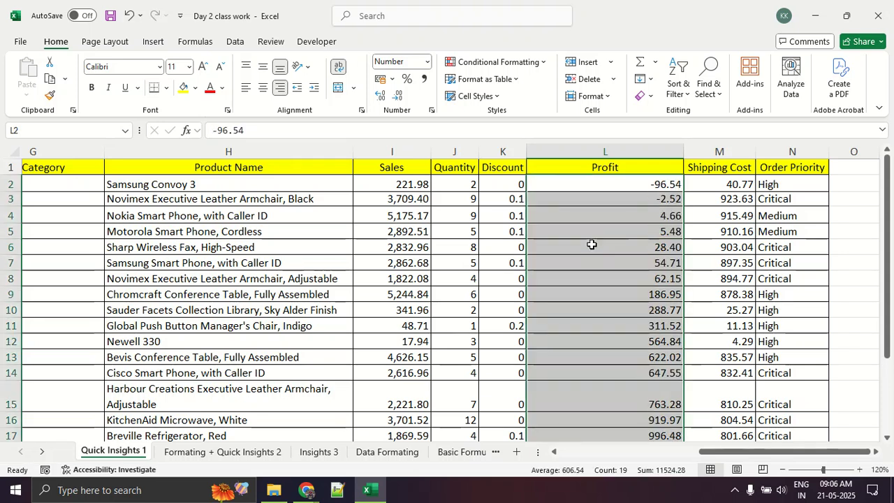
pyautogui.click(591, 244)
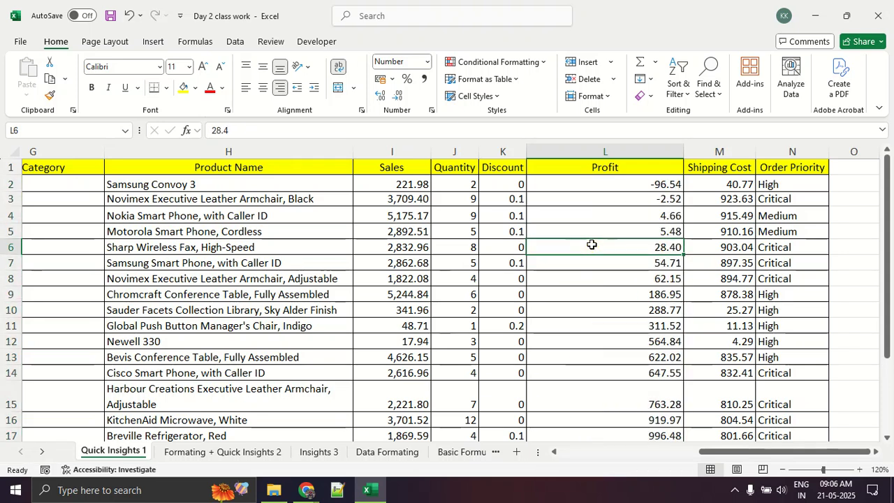
pyautogui.scroll(-3, 594, 241)
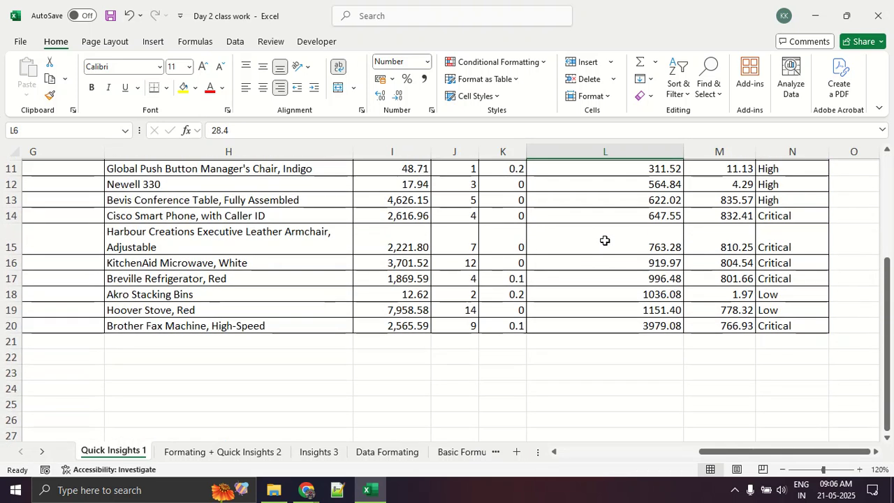
pyautogui.scroll(3, 604, 241)
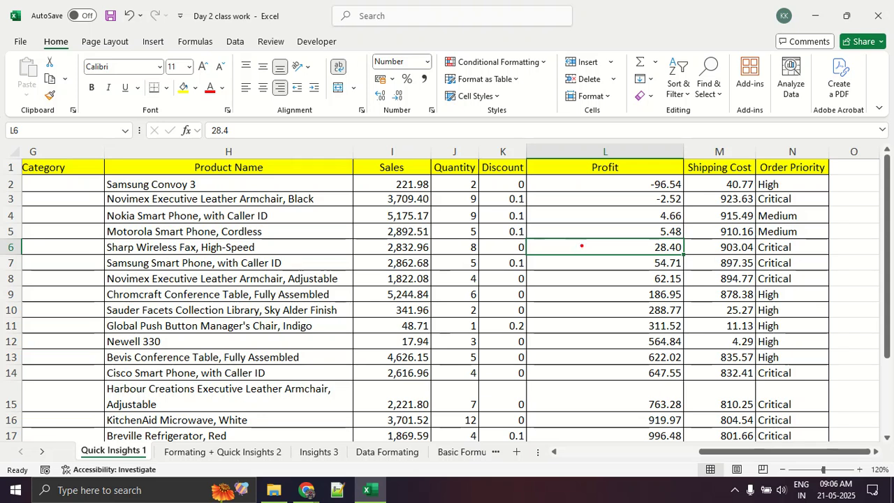
# Draw a red arrow down the Profit column and red strokes over the neighbouring columns, and clear the annotations
pyautogui.moveTo(631, 153)
pyautogui.mouseDown()
pyautogui.moveTo(637, 321)
pyautogui.moveTo(601, 289)
pyautogui.mouseUp()
pyautogui.moveTo(510, 127); pyautogui.dragTo(510, 219)
pyautogui.moveTo(438, 91); pyautogui.dragTo(428, 190)
pyautogui.moveTo(369, 109); pyautogui.dragTo(330, 185)
pyautogui.moveTo(222, 82); pyautogui.dragTo(213, 167)
pyautogui.moveTo(122, 96)
pyautogui.mouseDown()
pyautogui.moveTo(83, 201)
pyautogui.moveTo(5, 279)
pyautogui.mouseUp()
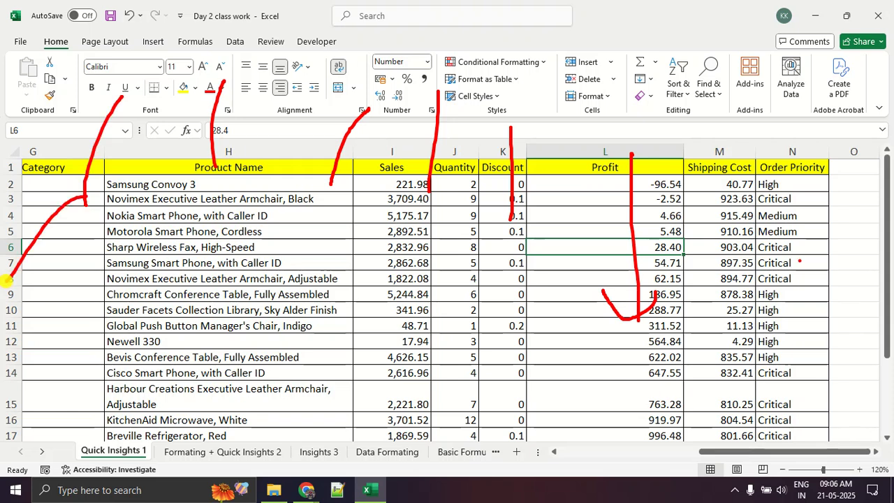
pyautogui.moveTo(776, 151); pyautogui.dragTo(738, 239)
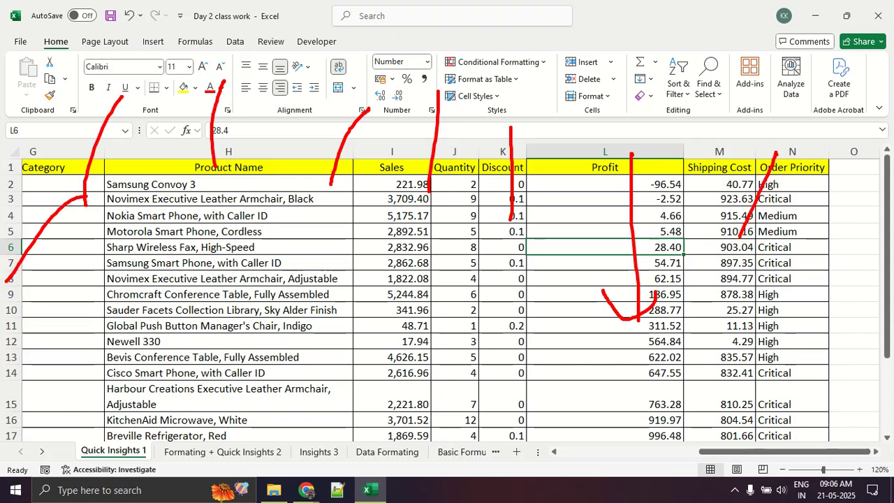
pyautogui.press('Escape')
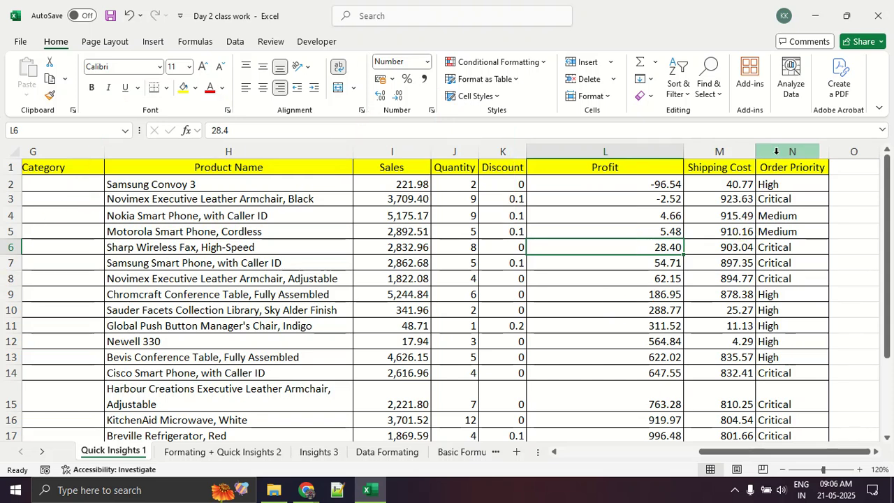
# Examine the sorted Profit values against the Discount, Quantity, Sales and Order Priority entries in row 2
pyautogui.moveTo(633, 184); pyautogui.dragTo(618, 366)
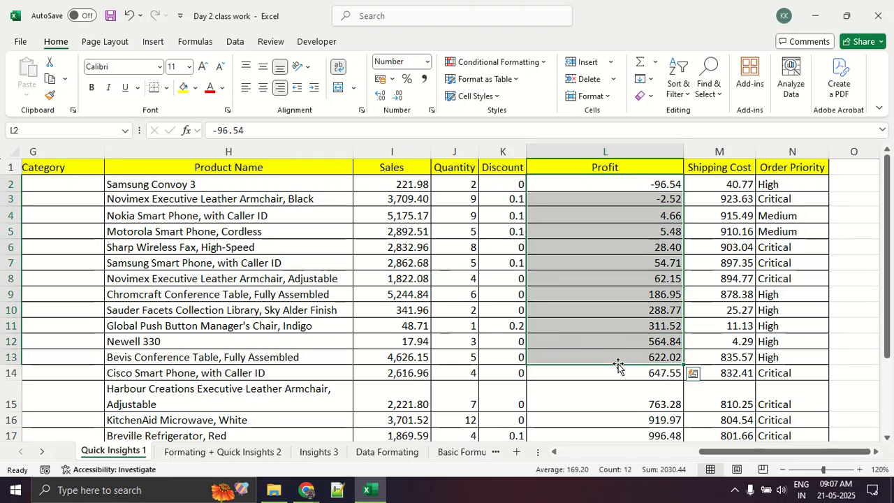
pyautogui.click(618, 366)
pyautogui.click(594, 226)
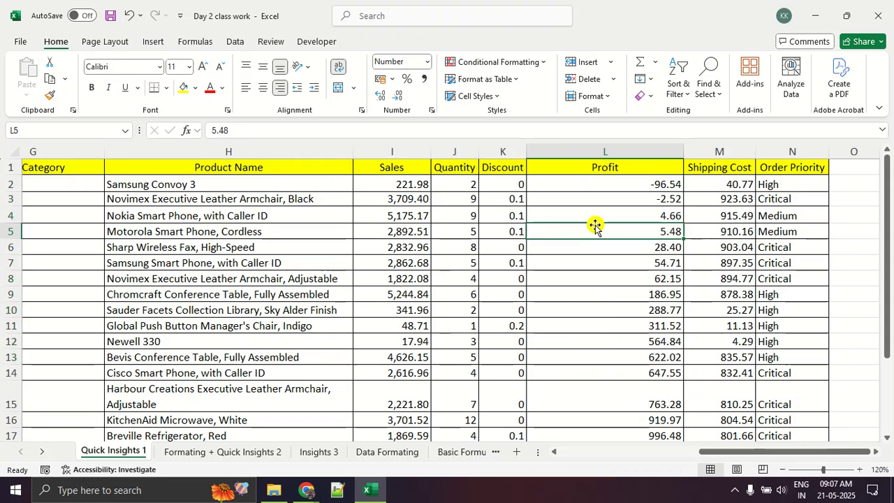
pyautogui.click(574, 181)
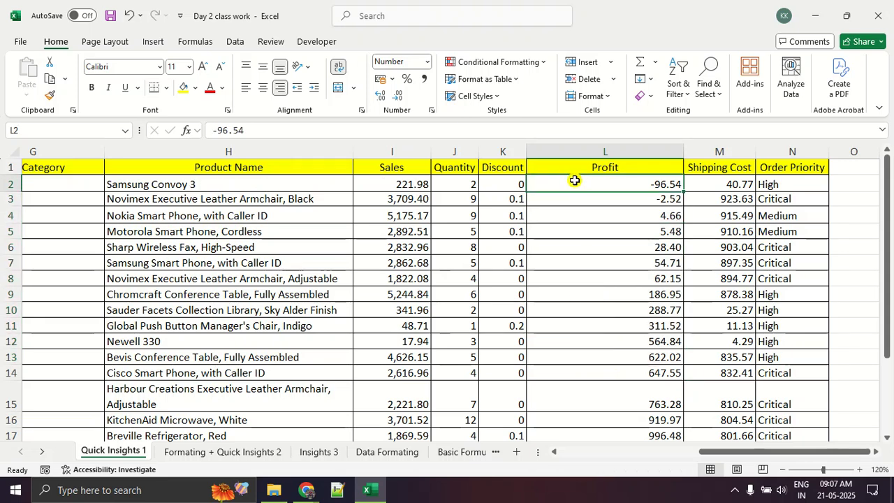
pyautogui.click(500, 185)
pyautogui.click(464, 185)
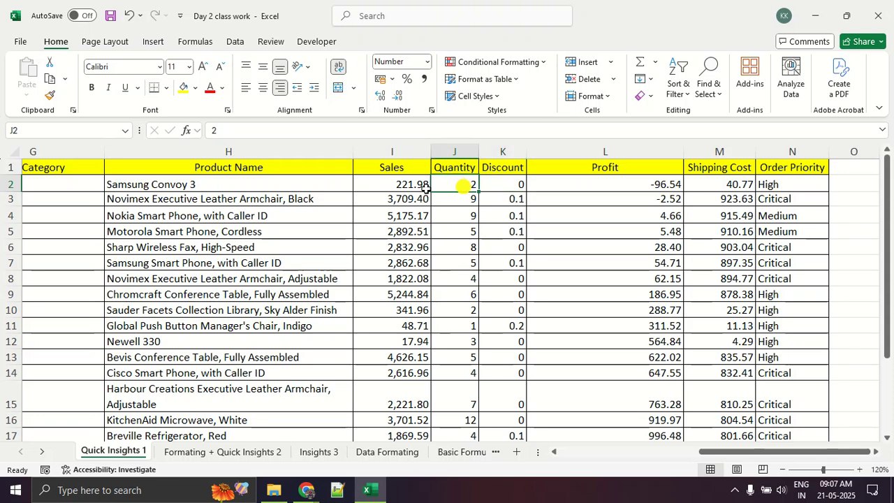
pyautogui.click(387, 185)
pyautogui.click(767, 184)
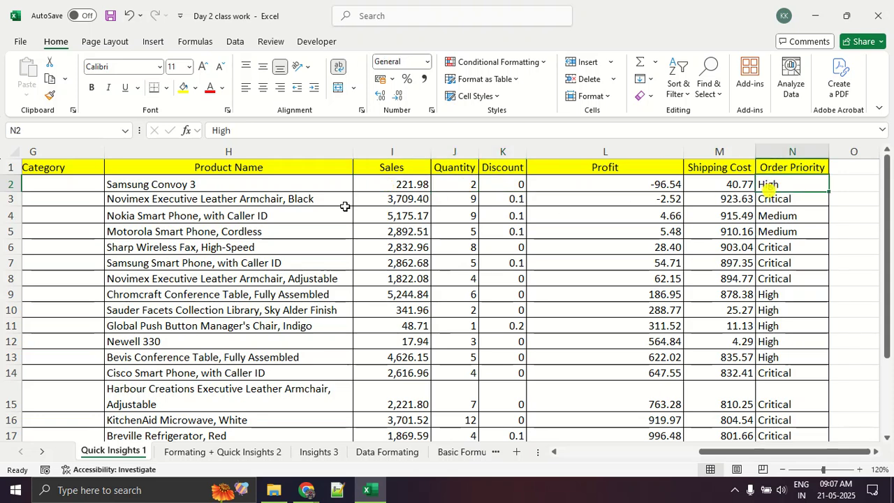
# Select the row 2 record from Order Date to Order Priority for review, and undo the Profit sort
pyautogui.click(245, 184)
pyautogui.moveTo(750, 450); pyautogui.dragTo(277, 458)
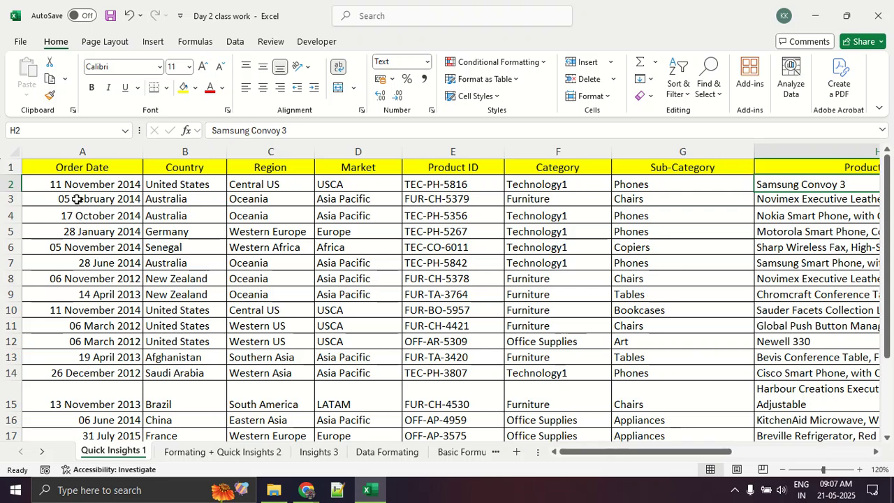
pyautogui.moveTo(80, 184); pyautogui.dragTo(742, 186)
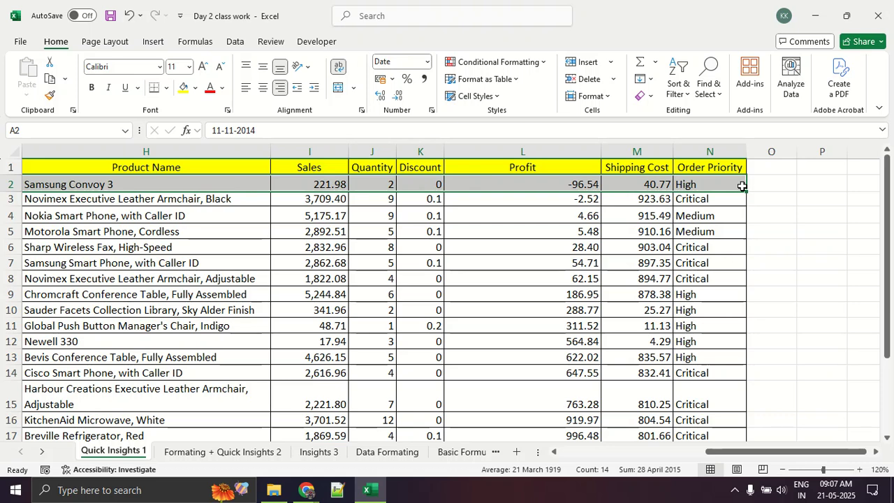
pyautogui.click(567, 262)
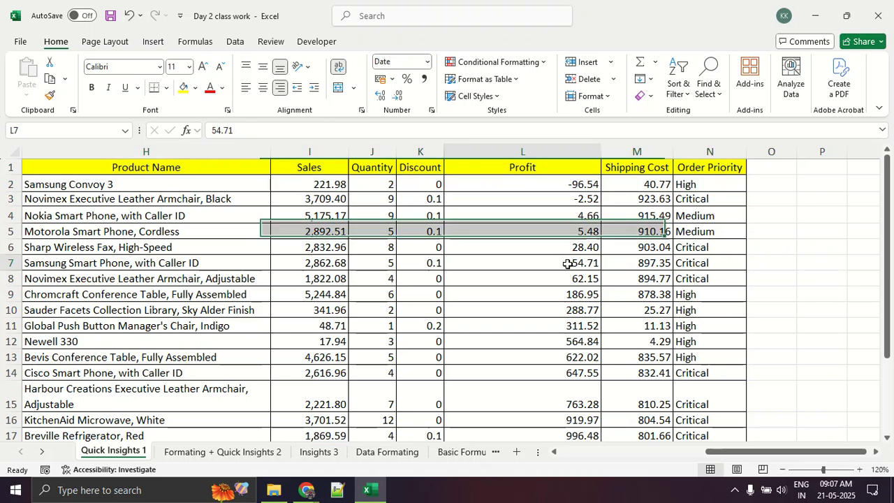
pyautogui.hotkey('ctrl', 'z')
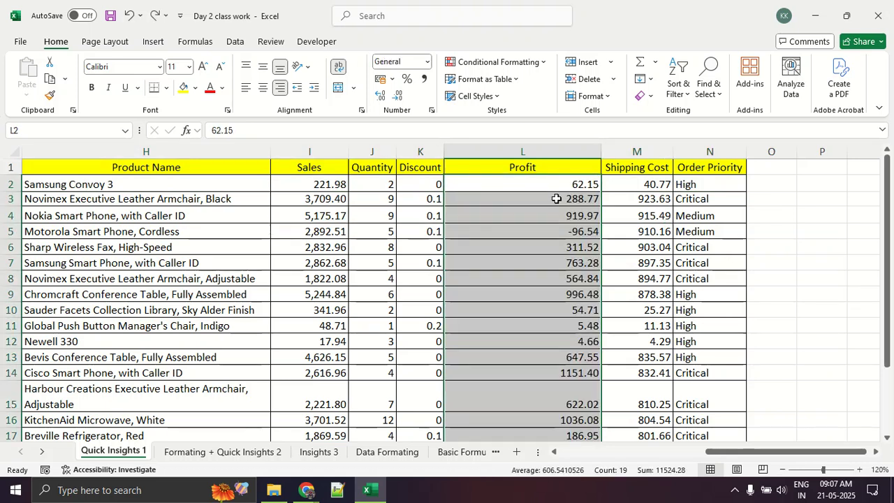
# Start a largest-to-smallest sort of the Profit column, underline the sort warning and its Expand the selection option in red, and cancel the sort
pyautogui.click(679, 94)
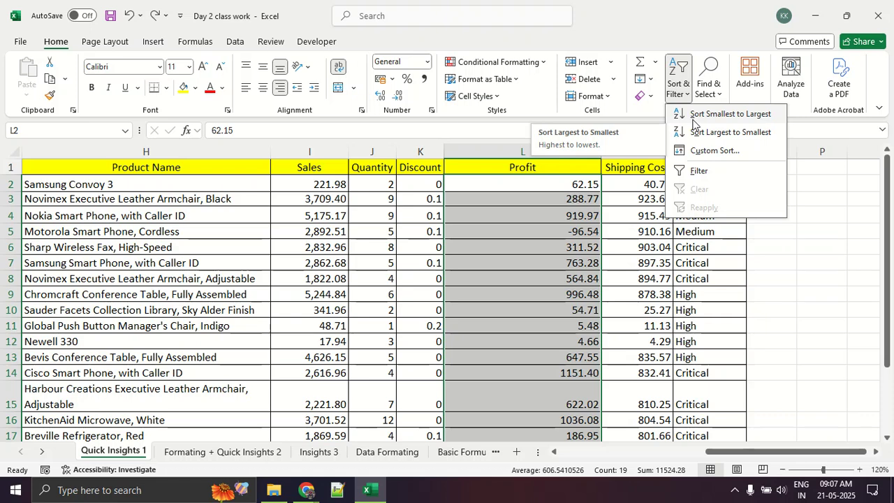
pyautogui.click(727, 132)
pyautogui.hotkey('ctrl', '1')
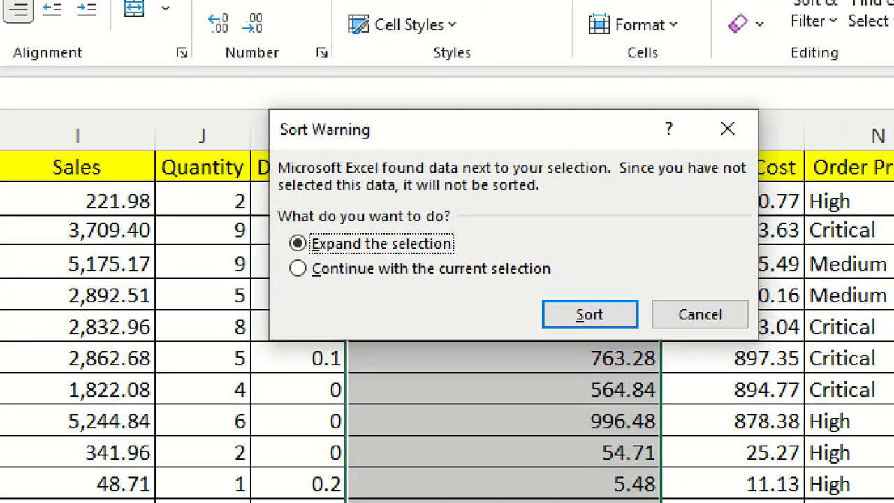
pyautogui.click(471, 211)
pyautogui.moveTo(376, 220); pyautogui.dragTo(567, 218)
pyautogui.moveTo(344, 144); pyautogui.dragTo(786, 135)
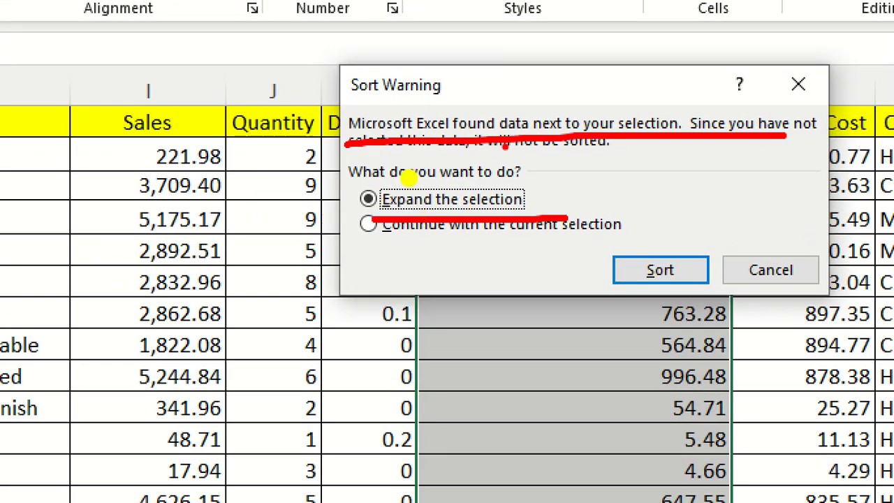
pyautogui.moveTo(389, 146); pyautogui.dragTo(594, 143)
pyautogui.moveTo(346, 177); pyautogui.dragTo(538, 179)
pyautogui.moveTo(335, 239); pyautogui.dragTo(523, 240)
pyautogui.click(652, 247)
pyautogui.press('Escape')
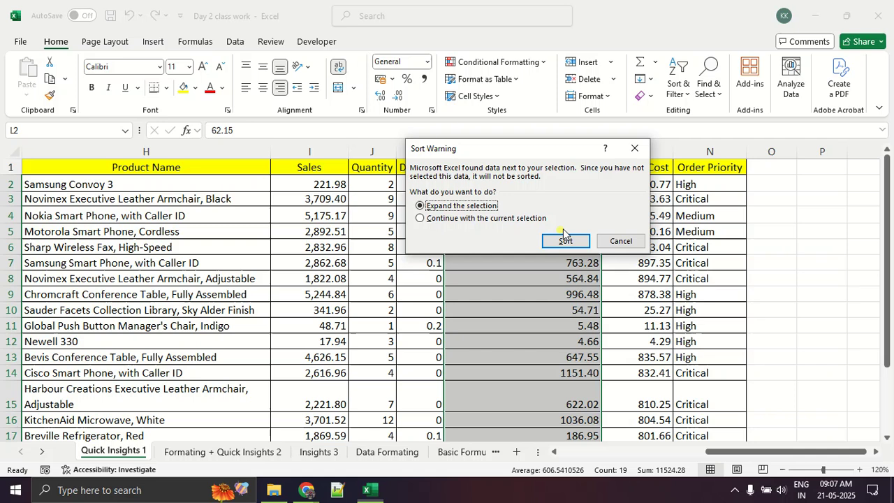
pyautogui.click(633, 148)
pyautogui.moveTo(564, 213); pyautogui.dragTo(561, 226)
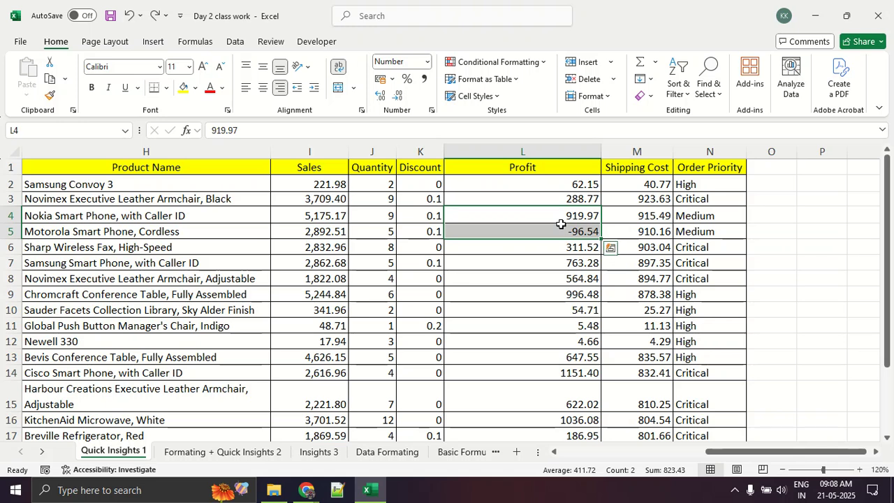
pyautogui.click(691, 356)
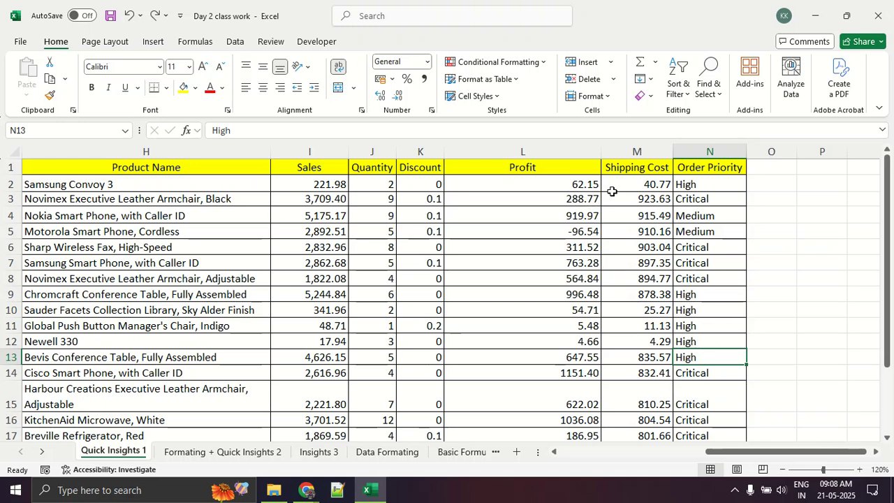
# Show the Insert commands, circle Insert and Table in red, and clear the annotations
pyautogui.click(153, 42)
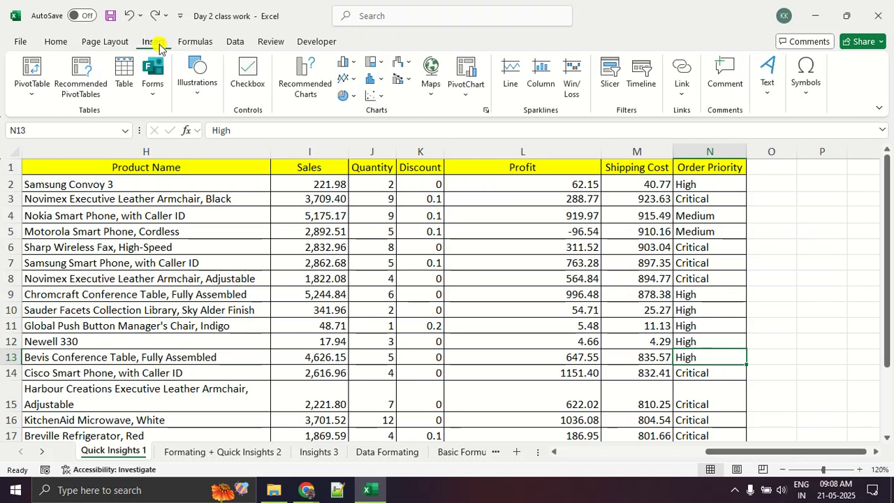
pyautogui.moveTo(161, 42)
pyautogui.mouseDown()
pyautogui.moveTo(115, 37)
pyautogui.moveTo(176, 43)
pyautogui.moveTo(150, 28)
pyautogui.moveTo(150, 84)
pyautogui.moveTo(120, 51)
pyautogui.mouseUp()
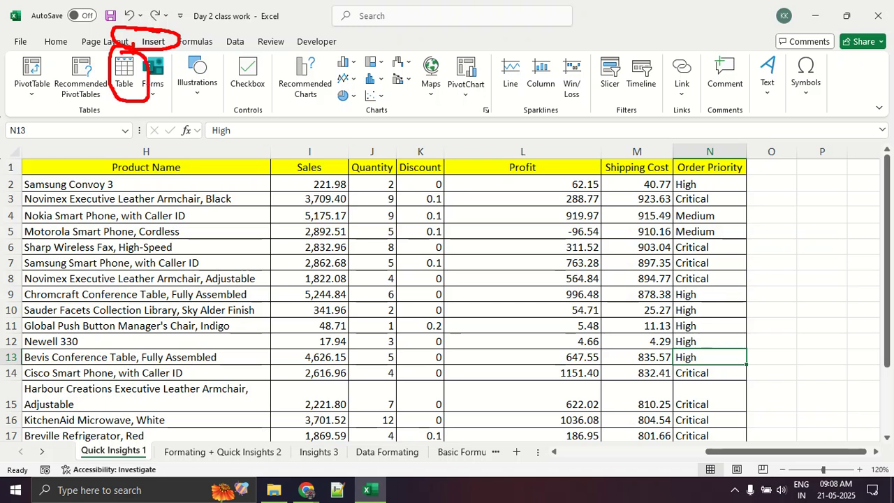
pyautogui.press('Escape')
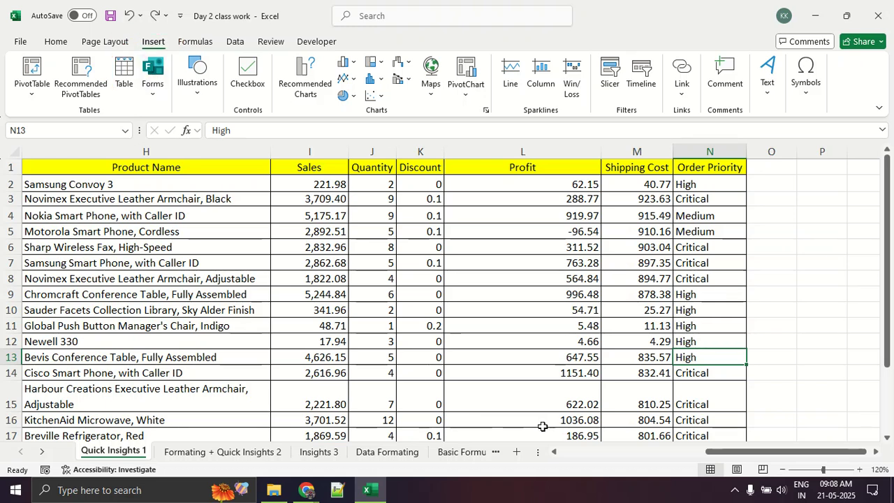
# Create a table with headers from the range $A$1:$N$20
pyautogui.click(122, 73)
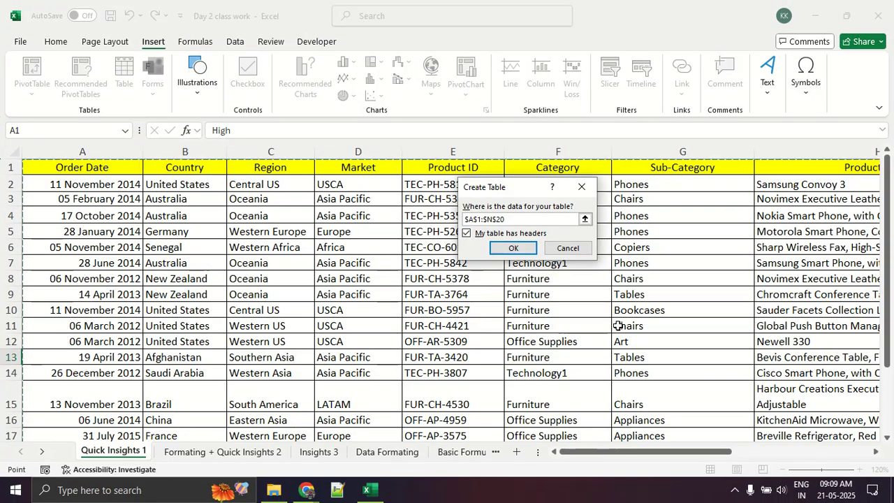
pyautogui.scroll(-5, 710, 347)
pyautogui.scroll(3, 709, 348)
pyautogui.scroll(2, 710, 347)
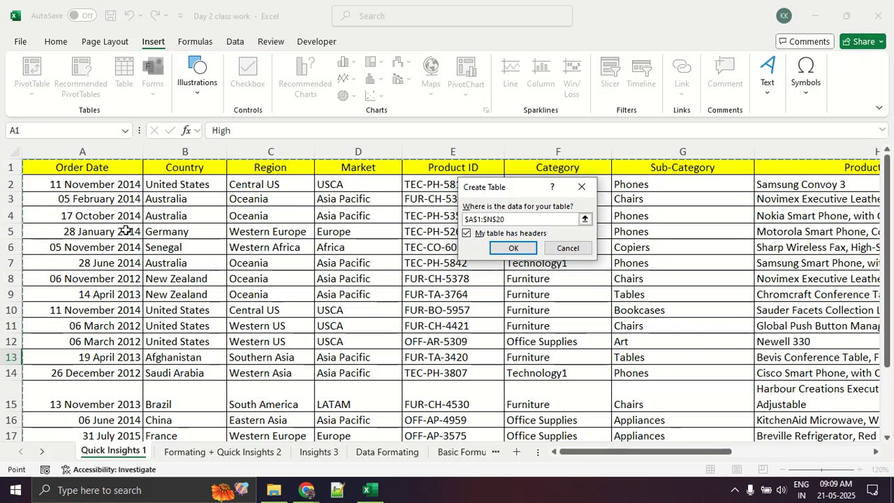
pyautogui.moveTo(483, 194); pyautogui.dragTo(472, 137)
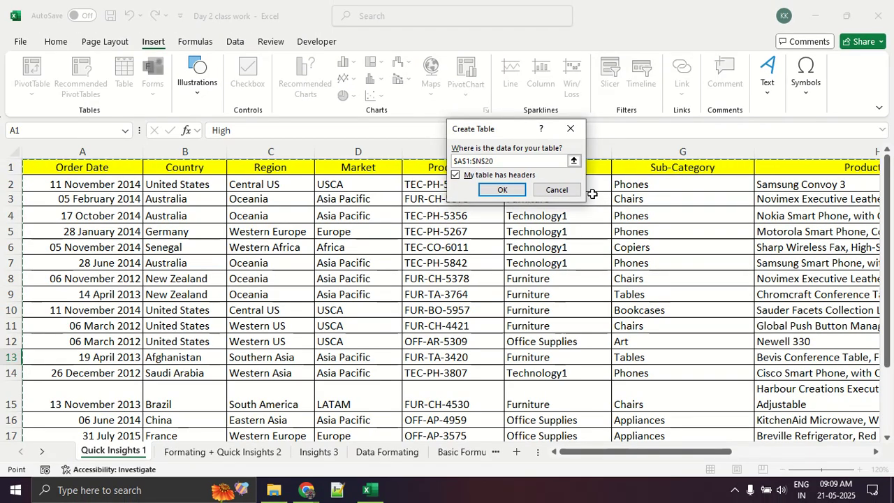
pyautogui.click(457, 176)
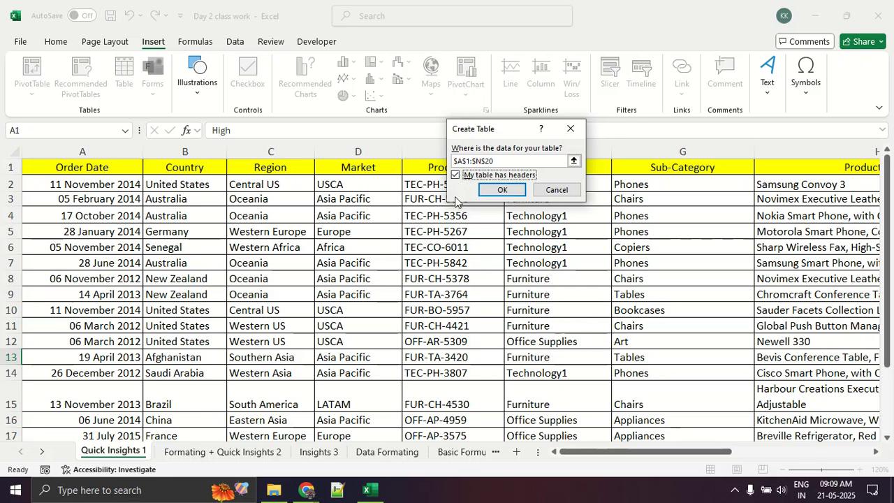
pyautogui.click(484, 193)
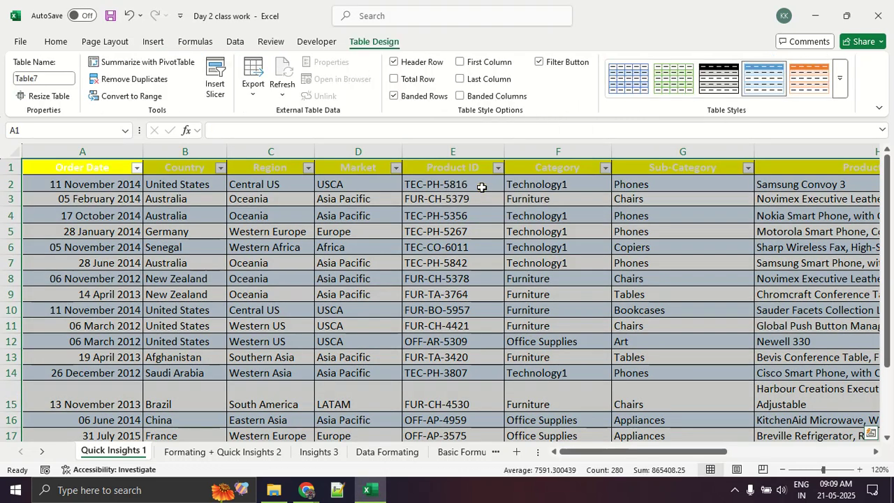
# Look over the new table, and select empty cell D30 and table cell D7 to compare the available table tools
pyautogui.click(466, 215)
pyautogui.scroll(-8, 466, 230)
pyautogui.click(397, 244)
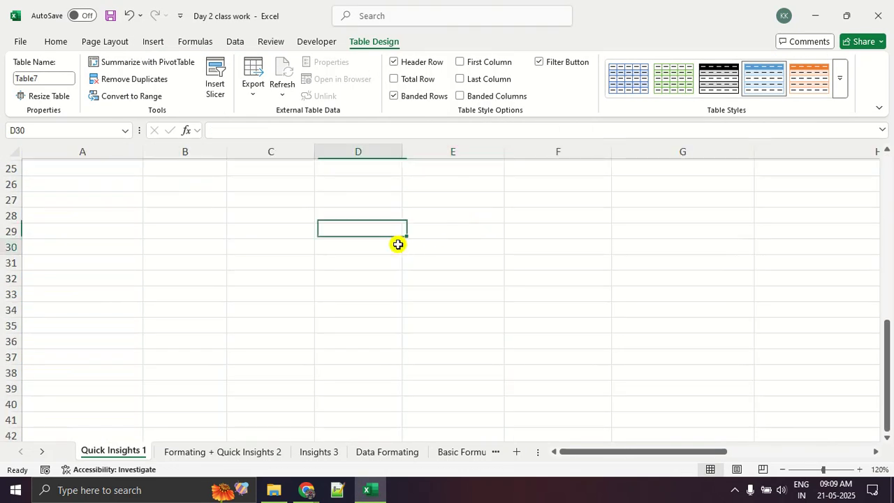
pyautogui.scroll(8, 398, 244)
pyautogui.scroll(-3, 398, 245)
pyautogui.scroll(3, 398, 244)
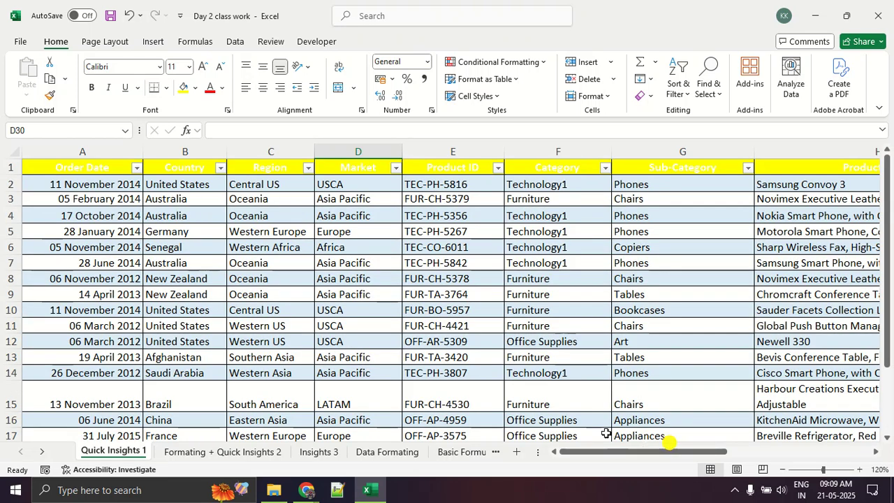
pyautogui.click(346, 259)
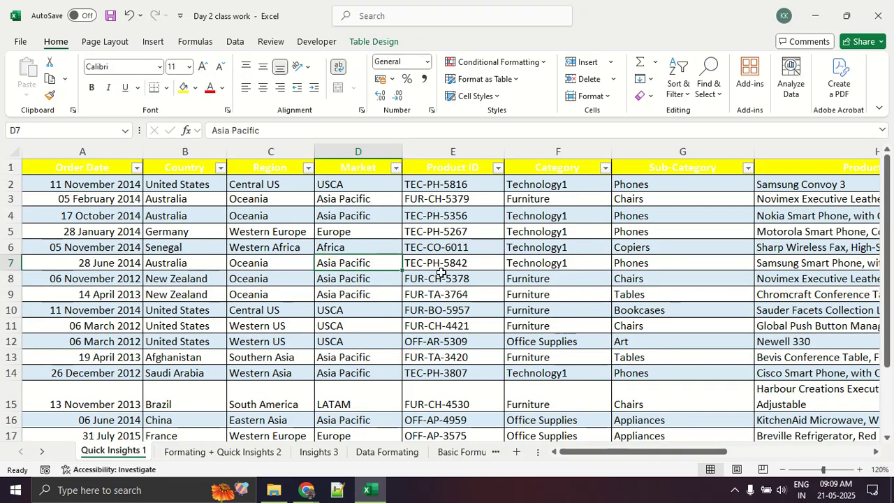
# Circle Table Design in red, and compare its availability with empty cell E27 and table cell E17 selected
pyautogui.moveTo(441, 25)
pyautogui.mouseDown()
pyautogui.moveTo(423, 61)
pyautogui.moveTo(374, 18)
pyautogui.mouseUp()
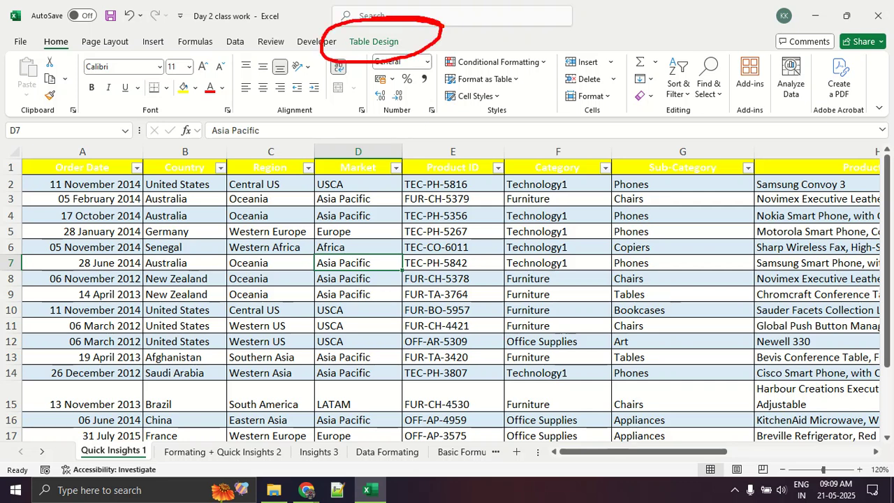
pyautogui.scroll(-5, 435, 343)
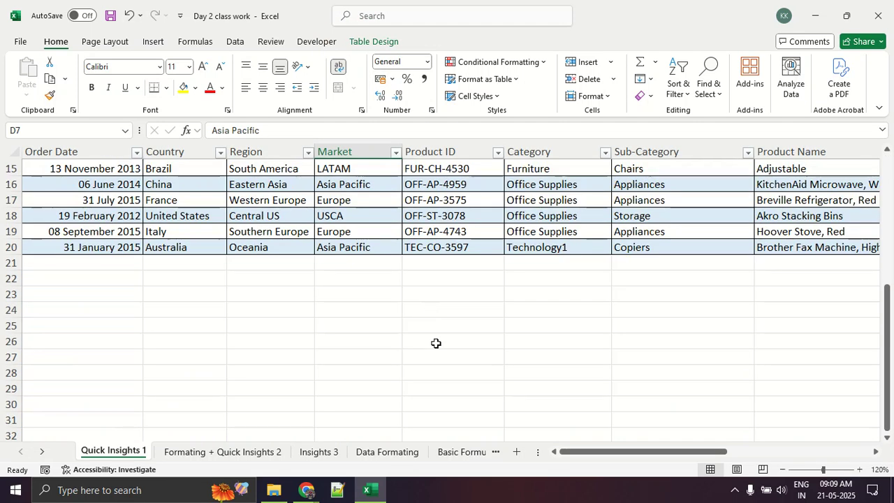
pyautogui.click(414, 360)
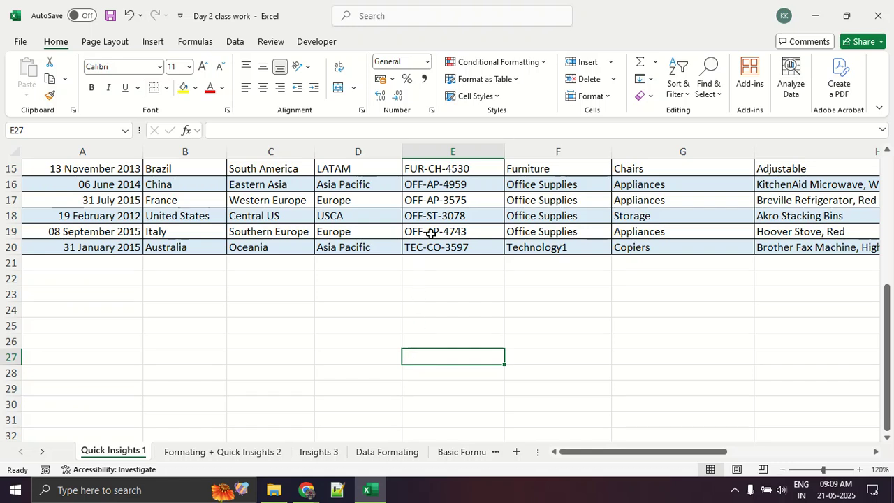
pyautogui.click(445, 202)
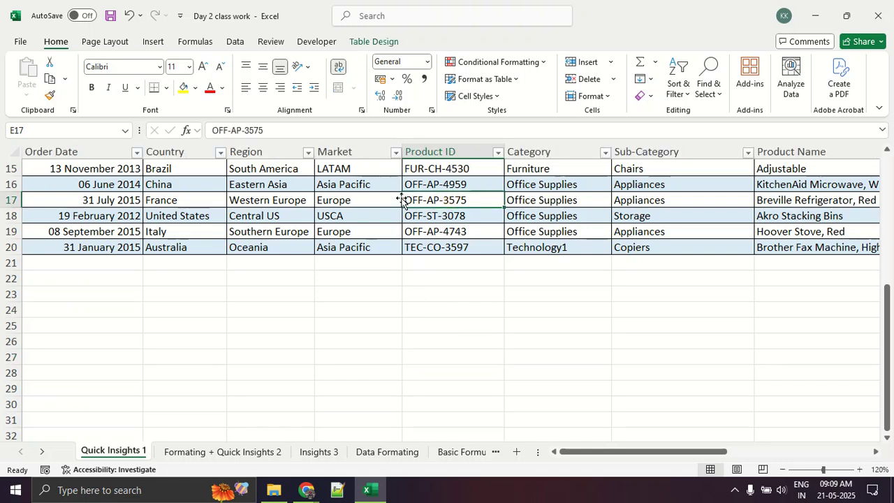
# Show the Table Design options, circle the ribbon tab names in red, and clear the annotations
pyautogui.click(372, 41)
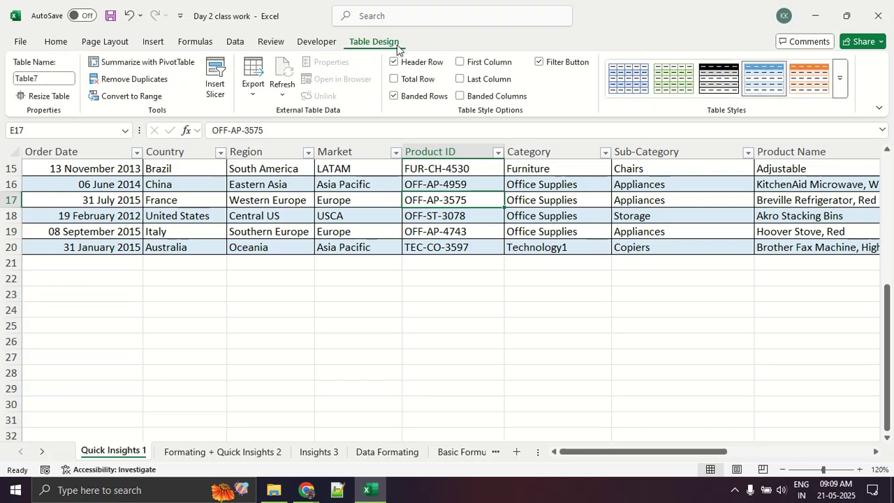
pyautogui.moveTo(398, 28)
pyautogui.mouseDown()
pyautogui.moveTo(30, 18)
pyautogui.moveTo(55, 61)
pyautogui.moveTo(394, 59)
pyautogui.moveTo(367, 28)
pyautogui.moveTo(425, 26)
pyautogui.mouseUp()
pyautogui.moveTo(341, 22); pyautogui.dragTo(321, 28)
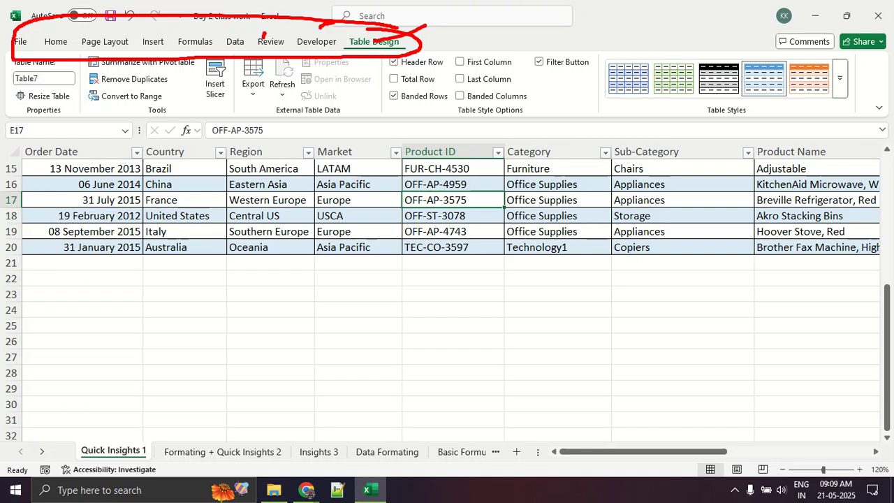
pyautogui.press('Escape')
pyautogui.scroll(5, 541, 189)
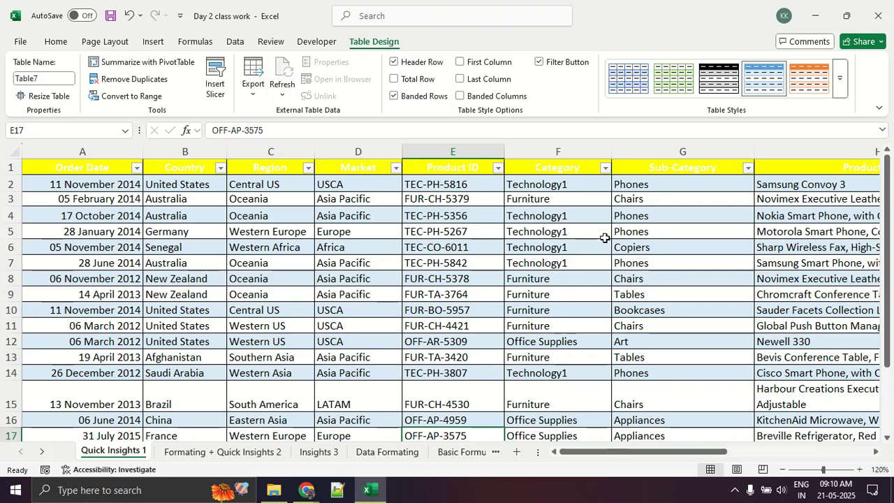
# Apply the light orange Medium table style to the table and check its rows
pyautogui.click(839, 91)
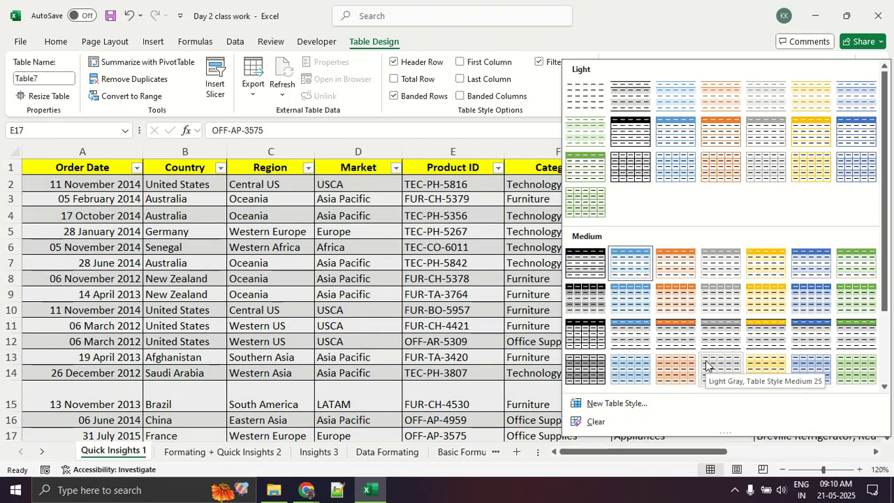
pyautogui.click(676, 367)
pyautogui.scroll(-3, 684, 367)
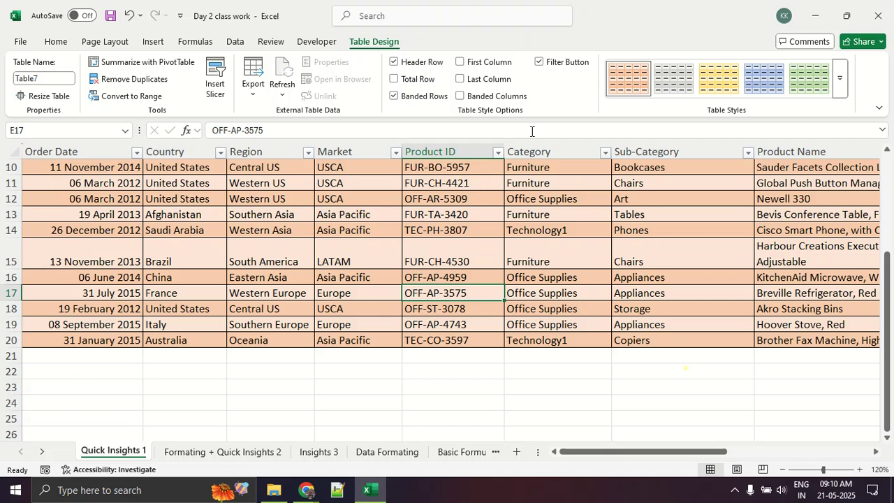
pyautogui.scroll(4, 495, 205)
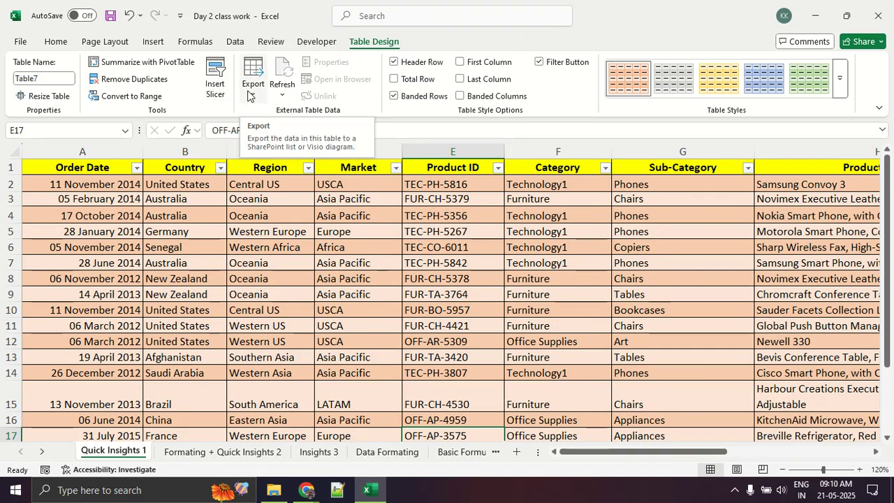
# Mark the table style options and Filter Button in red, and clear the annotations
pyautogui.moveTo(433, 53)
pyautogui.mouseDown()
pyautogui.moveTo(388, 65)
pyautogui.moveTo(615, 113)
pyautogui.moveTo(433, 46)
pyautogui.mouseUp()
pyautogui.moveTo(537, 73); pyautogui.dragTo(595, 74)
pyautogui.press('Escape')
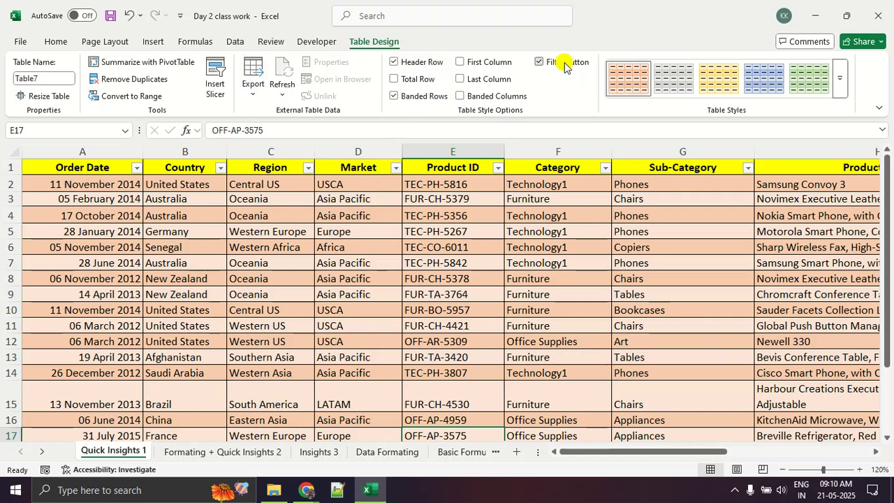
# Toggle the table's Banded Rows option repeatedly, leaving it off, and turn on Last Column
pyautogui.click(428, 96)
pyautogui.click(429, 95)
pyautogui.click(428, 97)
pyautogui.click(426, 98)
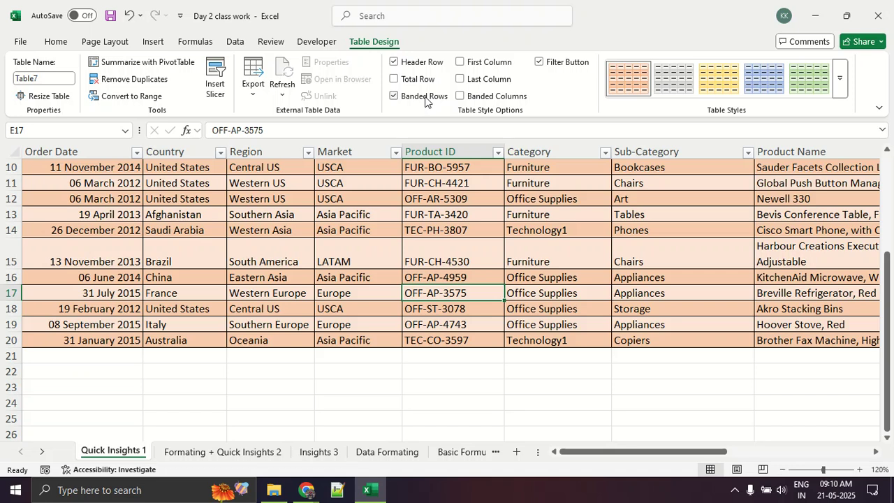
pyautogui.click(423, 97)
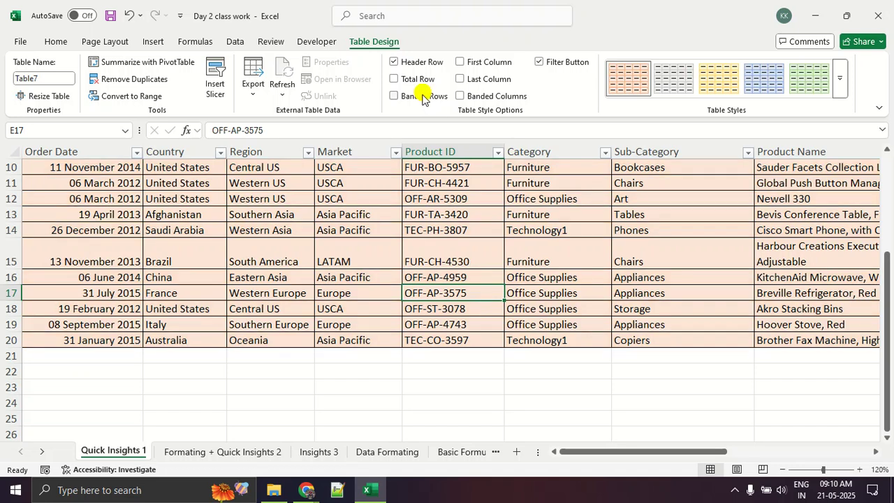
pyautogui.click(481, 79)
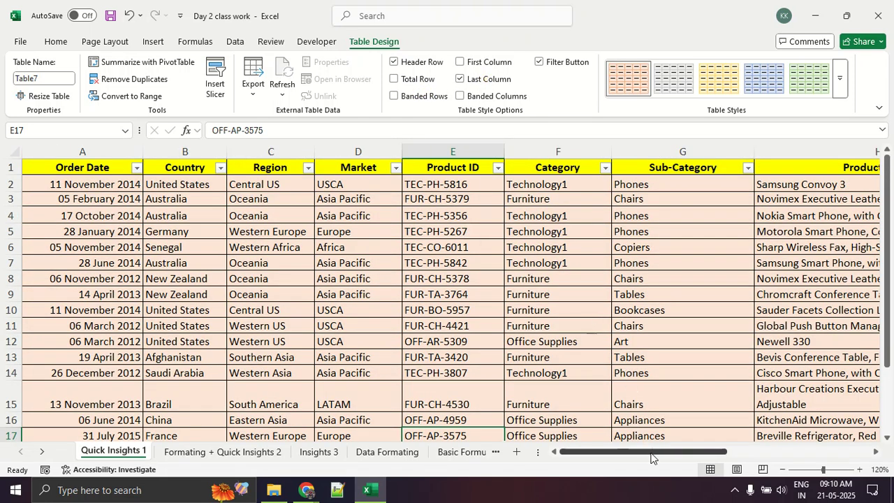
# Check the Order Priority column's emphasis and turn off the table's Last Column option
pyautogui.hscroll(3, 651, 451)
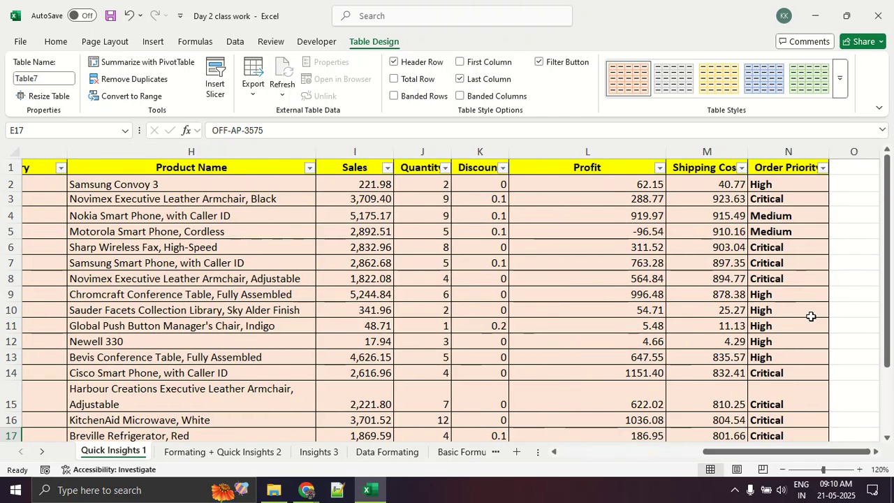
pyautogui.click(467, 80)
pyautogui.scroll(3, 449, 181)
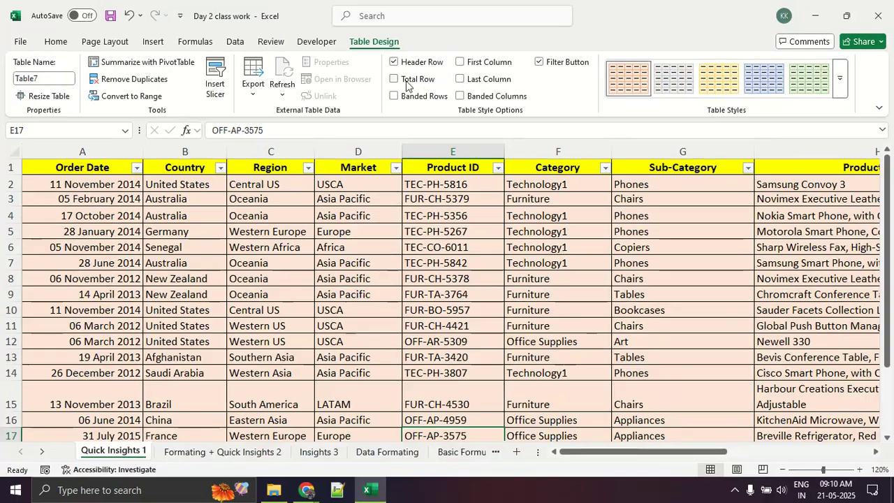
# Turn on the table's Total Row and check the row across all columns
pyautogui.click(416, 92)
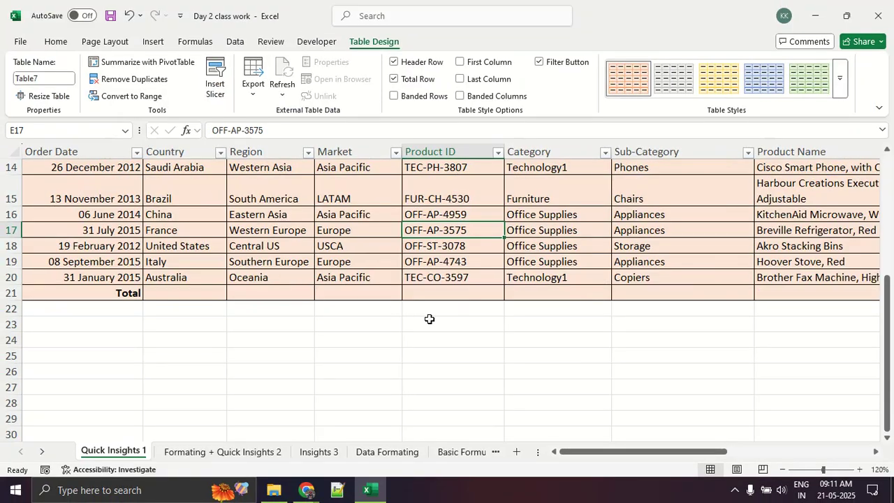
pyautogui.moveTo(655, 452); pyautogui.dragTo(816, 448)
pyautogui.scroll(5, 555, 404)
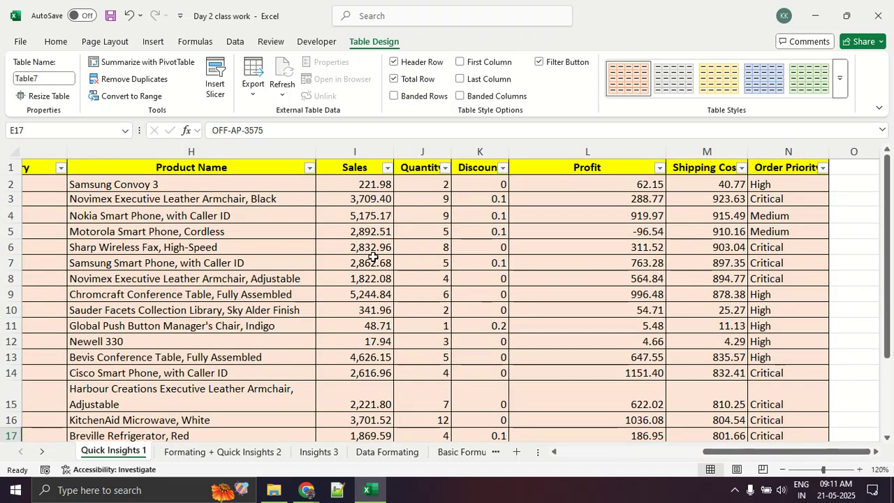
pyautogui.scroll(-3, 372, 259)
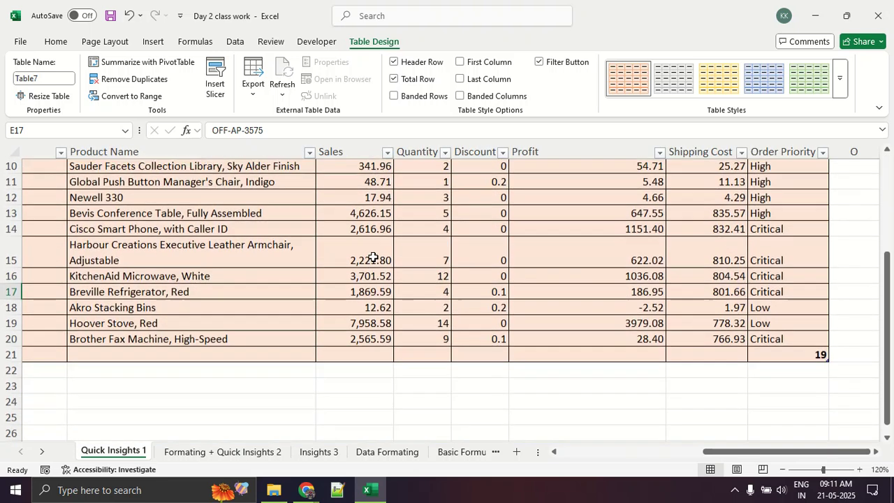
# Set the Sales total cell I21 to Max, and change its function to Sum
pyautogui.click(360, 342)
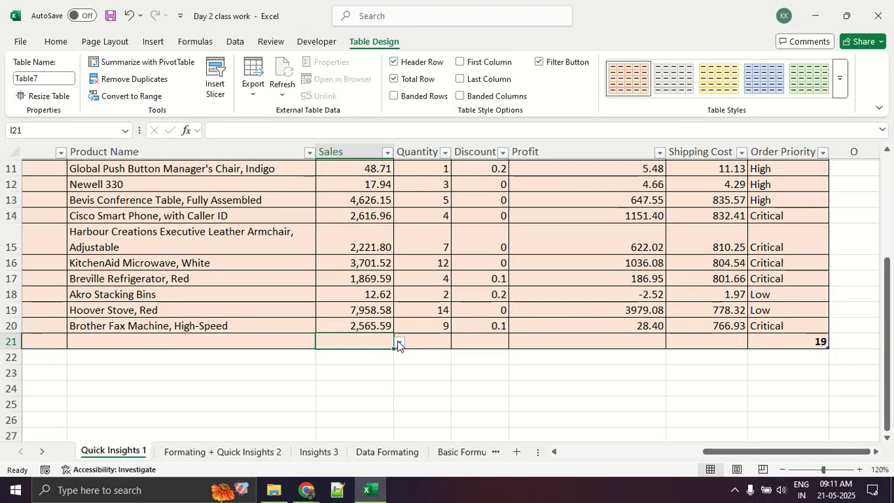
pyautogui.click(493, 300)
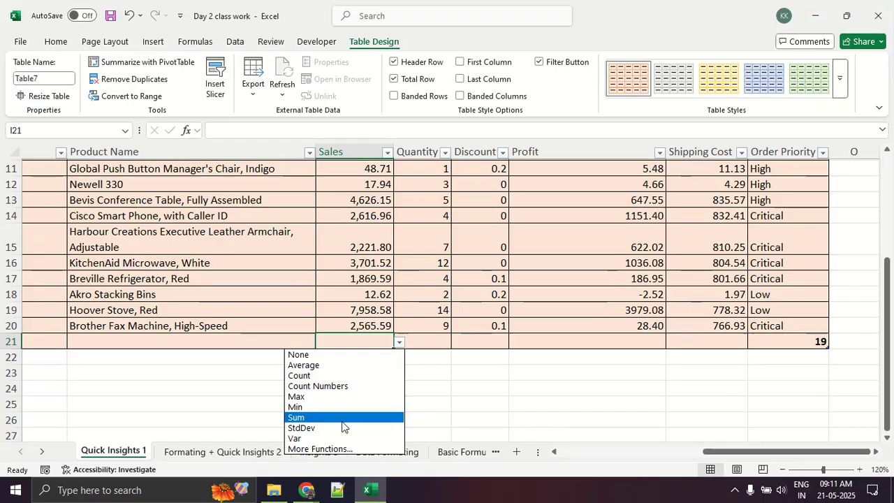
pyautogui.click(333, 396)
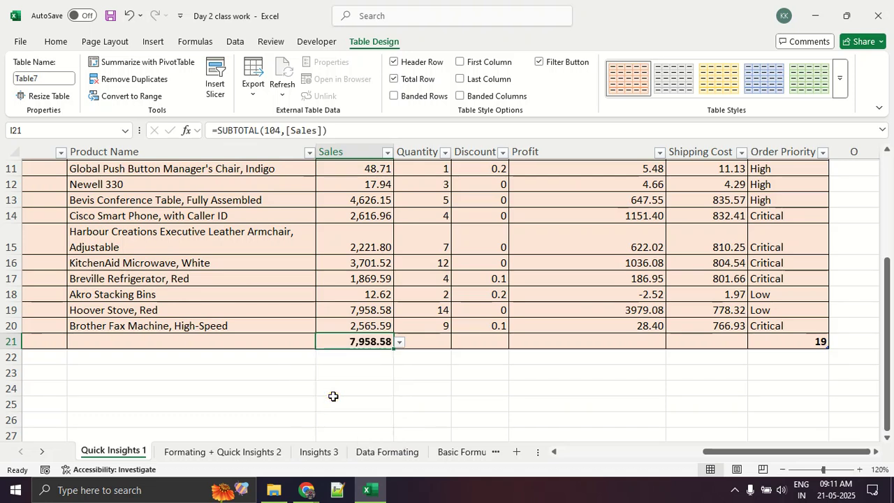
pyautogui.click(399, 343)
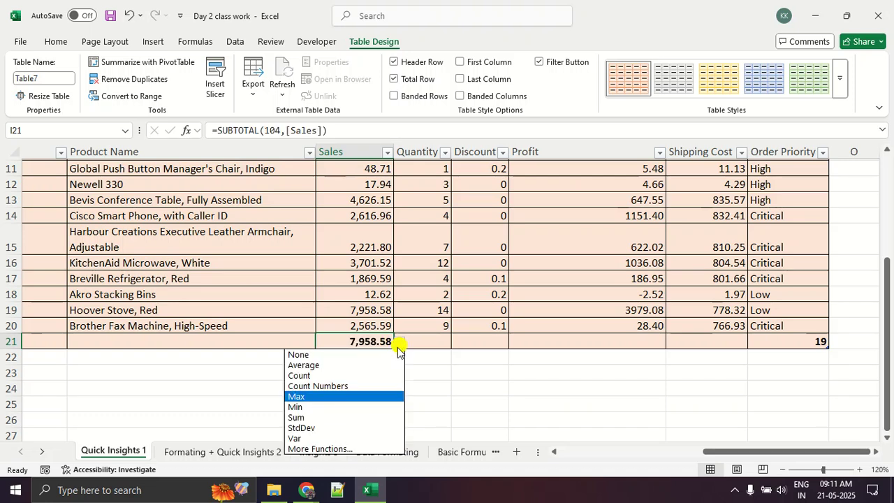
pyautogui.click(329, 417)
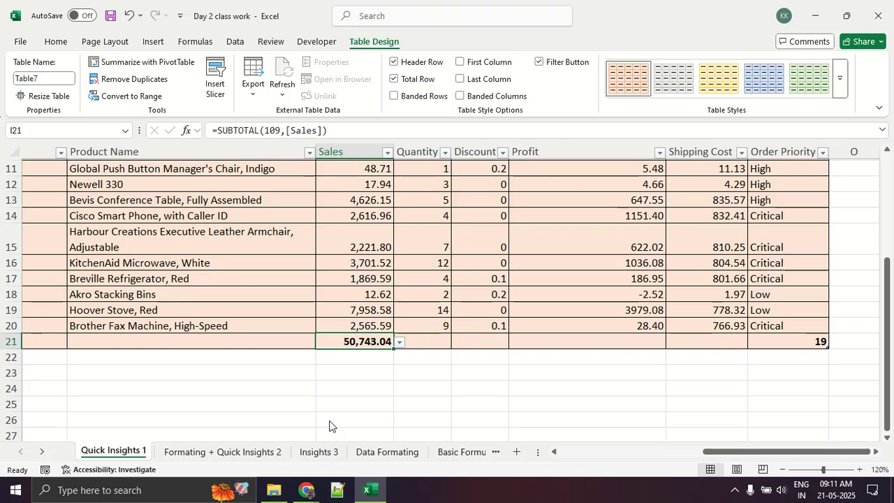
# Change the Sales total function to Average and to Count, and compare it with the table rows
pyautogui.click(399, 342)
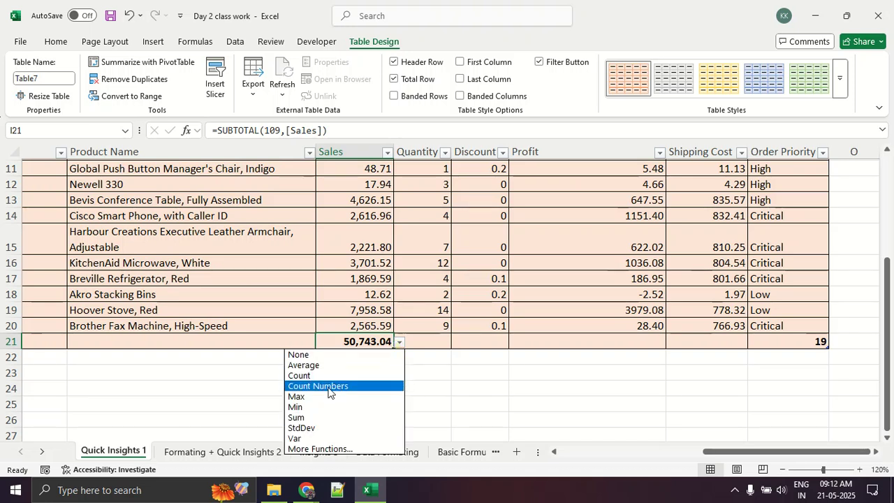
pyautogui.click(326, 365)
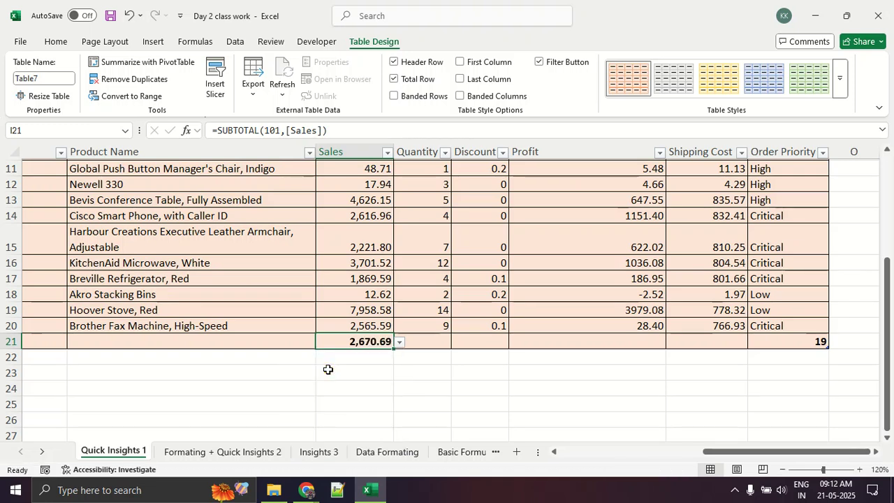
pyautogui.click(399, 342)
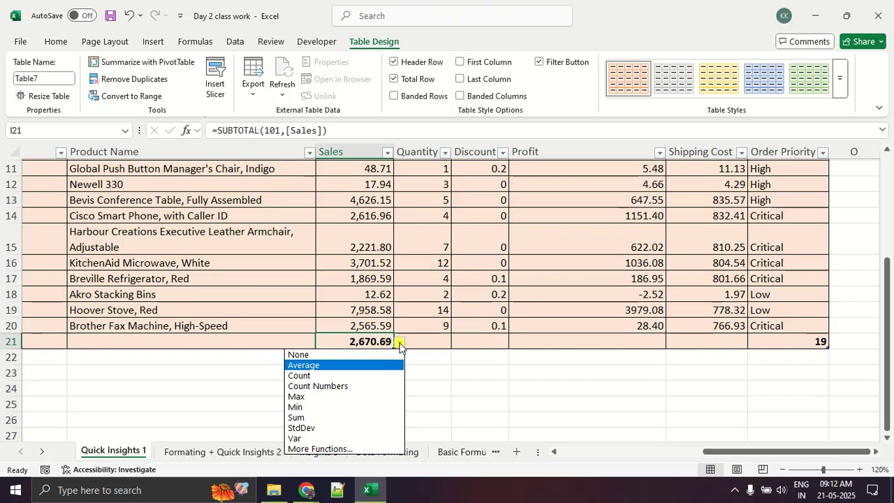
pyautogui.click(369, 376)
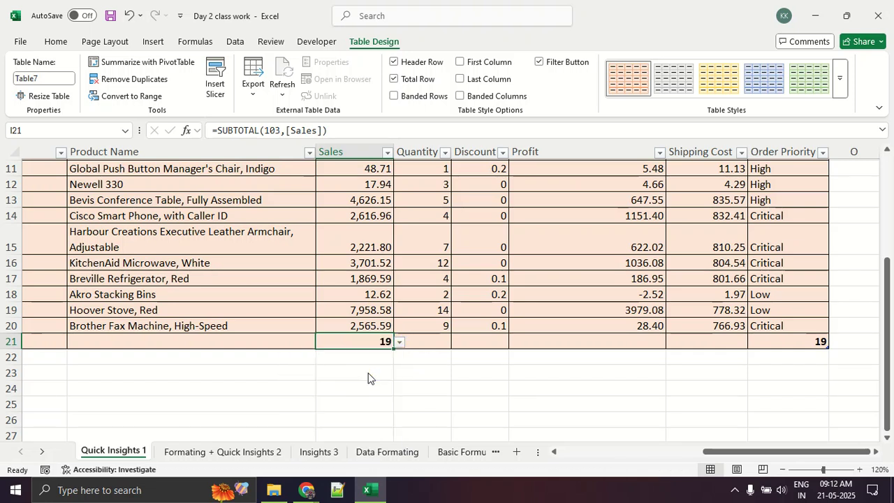
pyautogui.scroll(3, 369, 370)
pyautogui.scroll(-2, 419, 370)
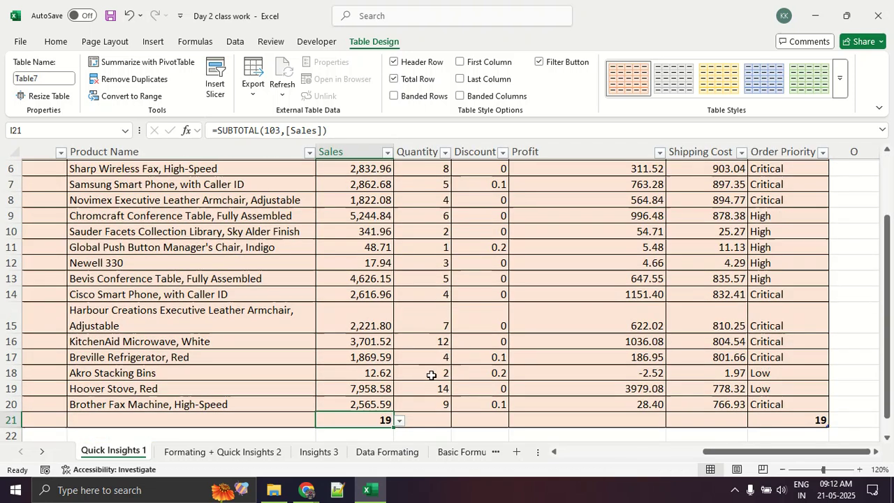
# Point out the Quantity, Discount and Profit total cells, and turn off the table's Total Row
pyautogui.click(419, 419)
pyautogui.click(472, 419)
pyautogui.scroll(-3, 596, 338)
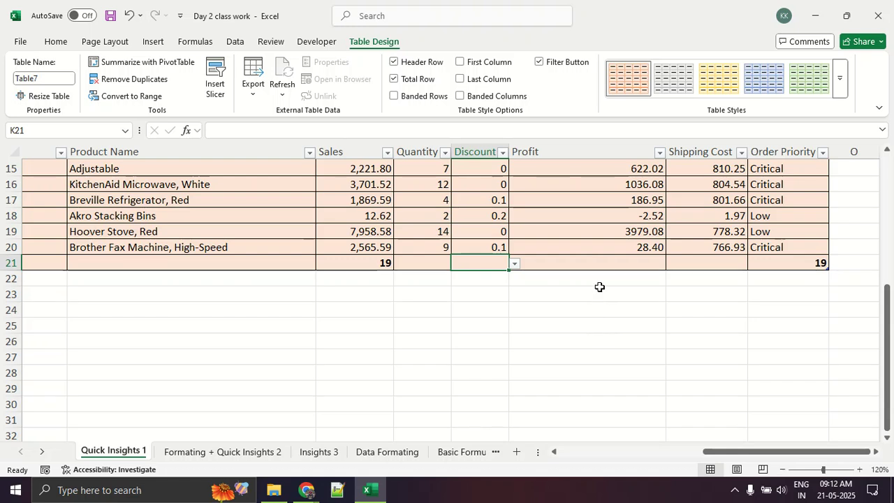
pyautogui.click(605, 265)
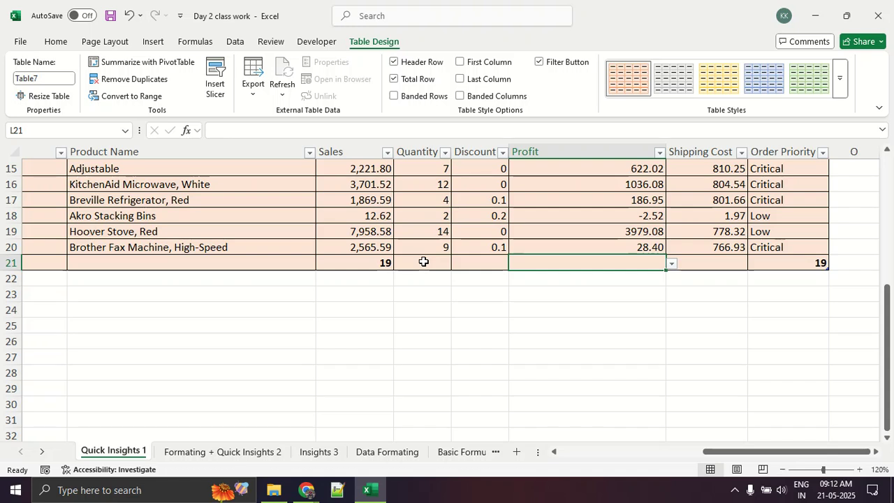
pyautogui.scroll(5, 423, 261)
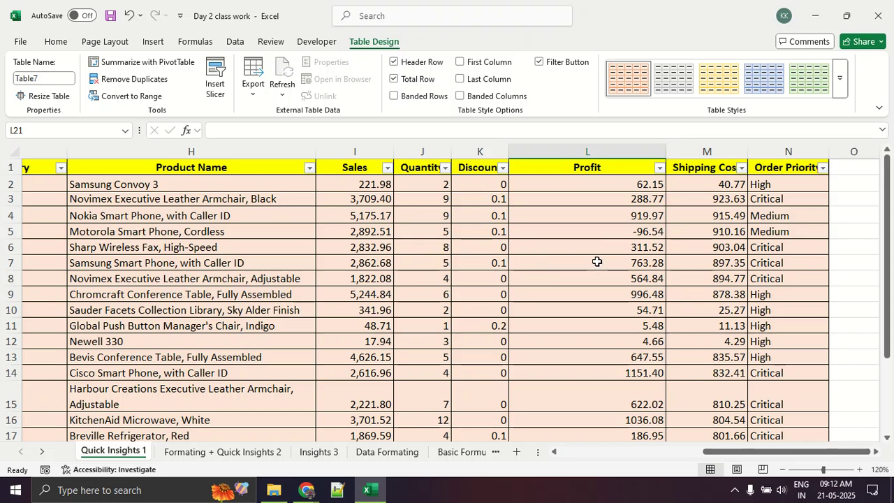
pyautogui.scroll(-3, 597, 262)
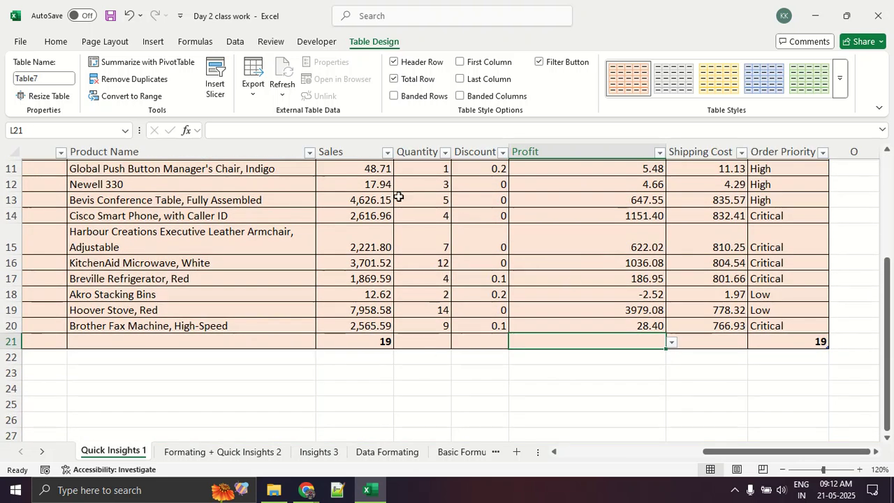
pyautogui.click(411, 78)
pyautogui.scroll(4, 499, 325)
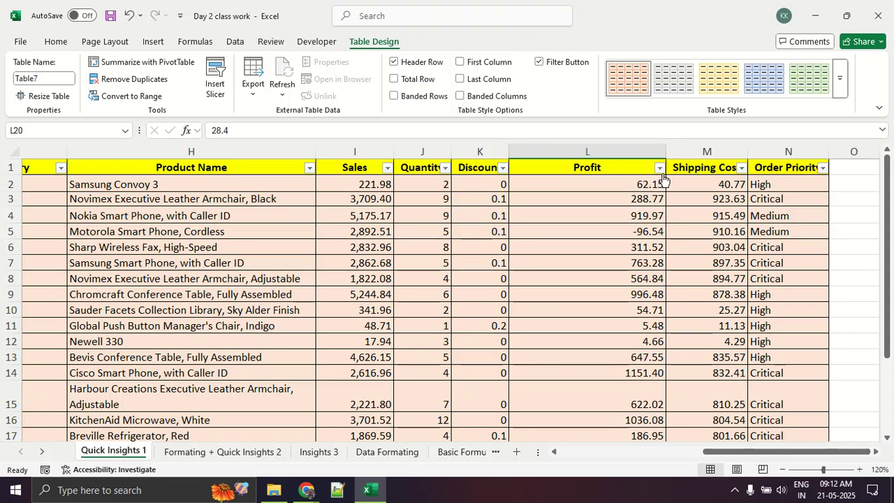
# Sort the table by Profit from smallest to largest, and highlight the first rows from Product Name to Profit
pyautogui.click(659, 169)
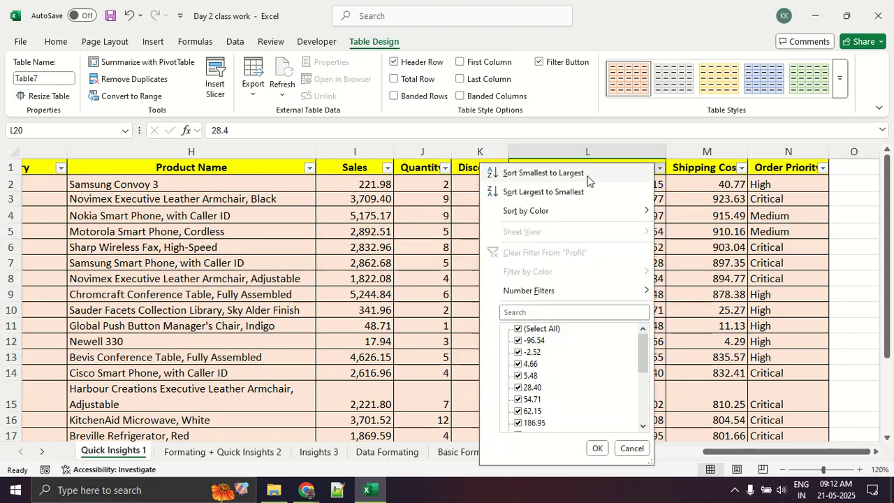
pyautogui.click(559, 173)
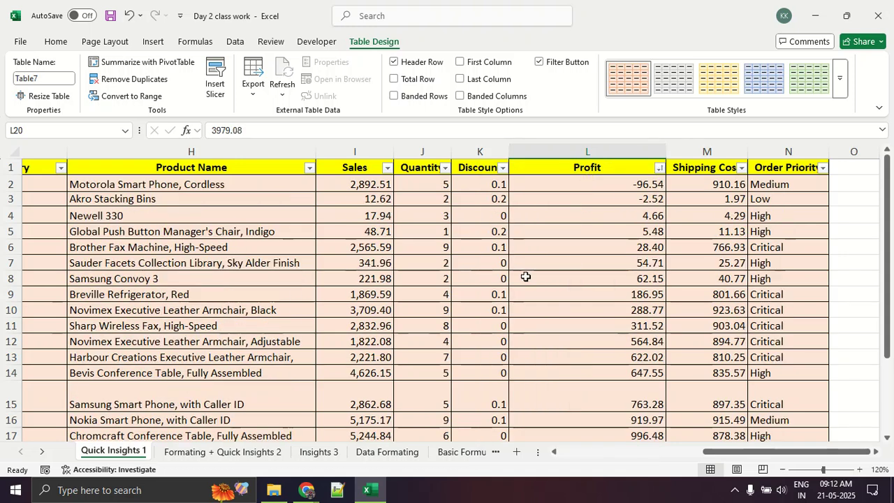
pyautogui.moveTo(220, 184); pyautogui.dragTo(618, 188)
pyautogui.moveTo(228, 208); pyautogui.dragTo(609, 180)
pyautogui.click(608, 213)
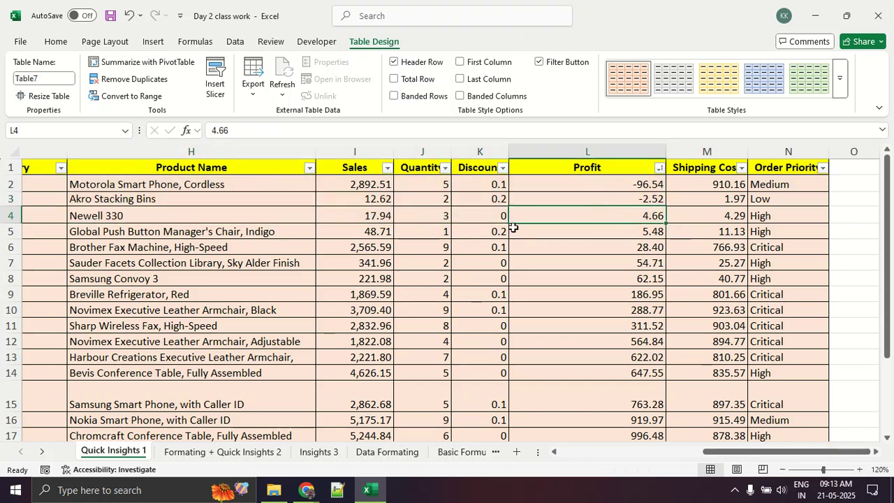
# Check the sorted rows from cell H4 down to the last record, and review the Order Date to Sub-Category columns
pyautogui.click(140, 215)
pyautogui.scroll(-2, 225, 238)
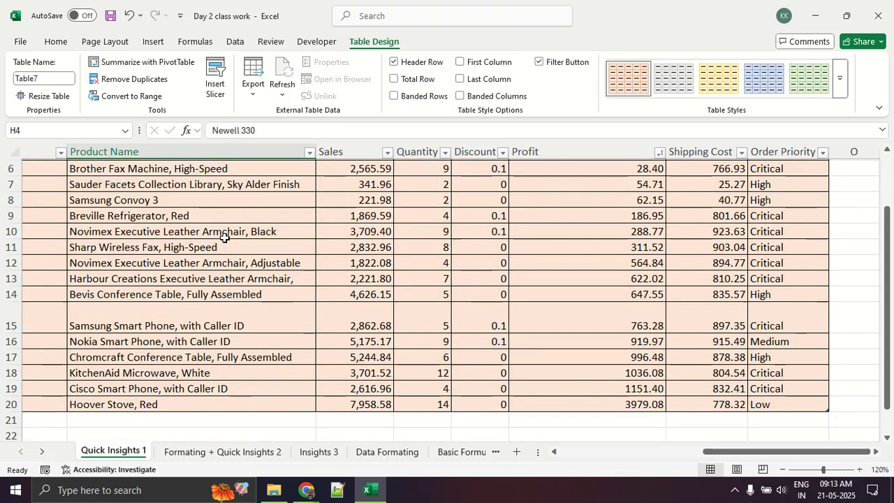
pyautogui.scroll(2, 226, 236)
pyautogui.moveTo(740, 452); pyautogui.dragTo(458, 460)
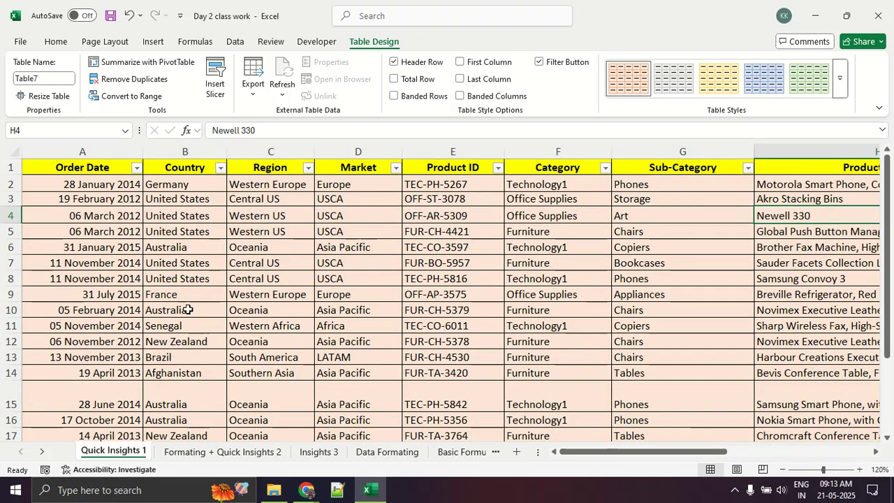
pyautogui.scroll(-4, 190, 309)
pyautogui.scroll(4, 214, 301)
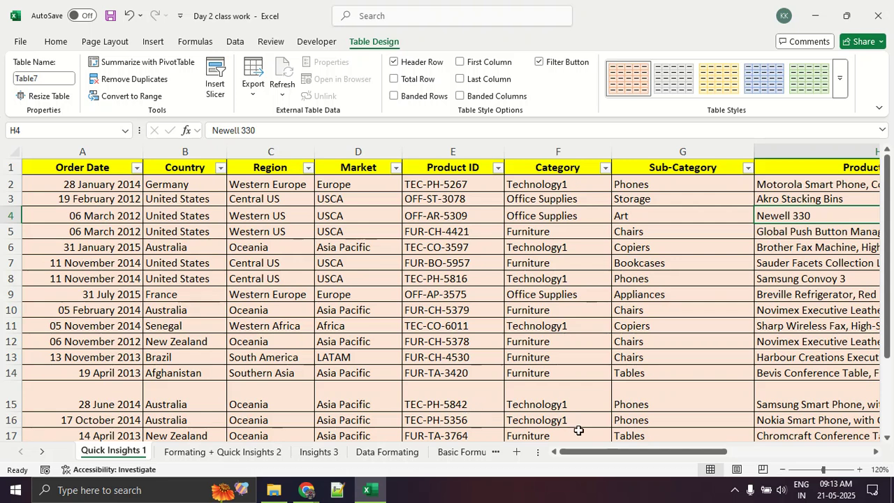
# Compare the least and most profitable rows by selecting Market cells D2:D6 and D16:D20 and Country cells B3:B5
pyautogui.moveTo(351, 185); pyautogui.dragTo(361, 247)
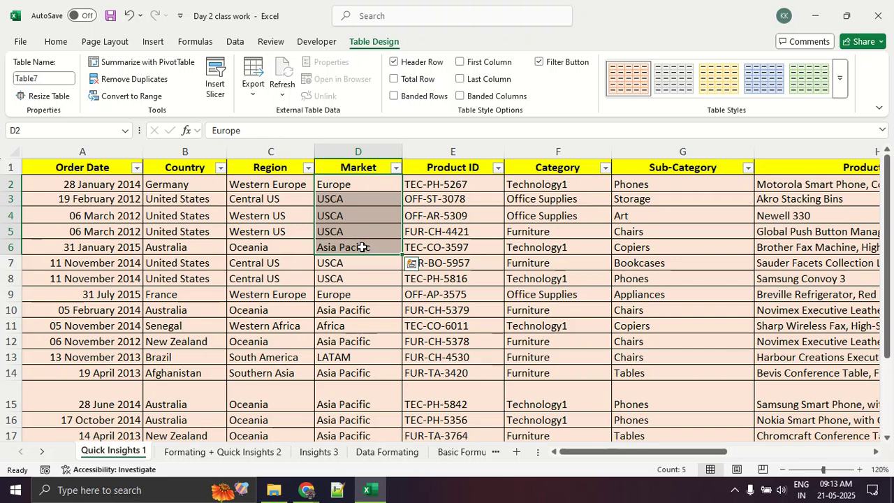
pyautogui.scroll(-3, 360, 251)
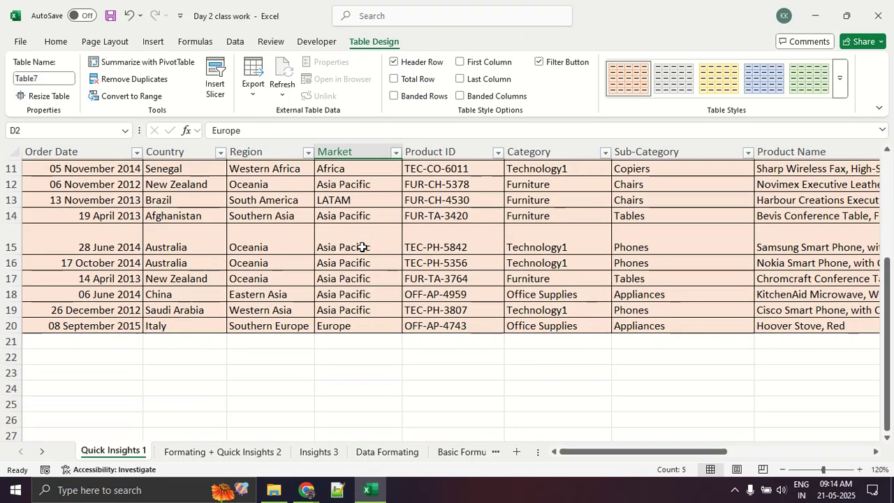
pyautogui.moveTo(358, 260); pyautogui.dragTo(364, 334)
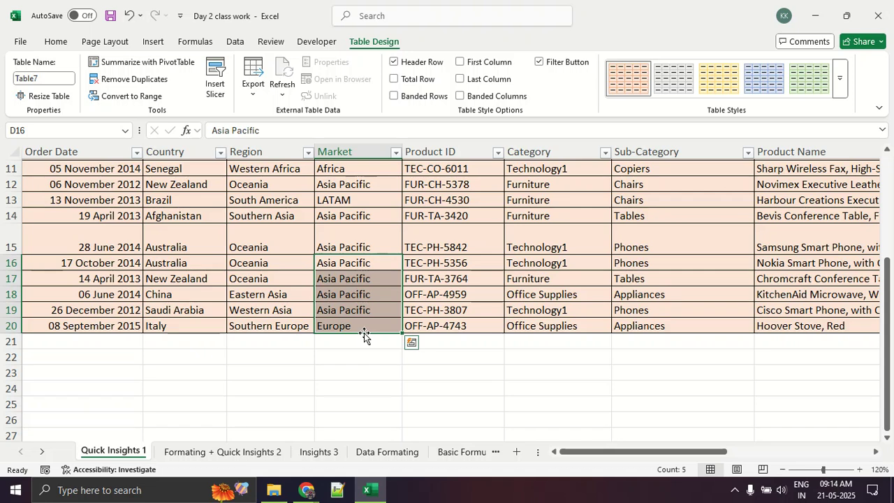
pyautogui.scroll(4, 364, 335)
pyautogui.moveTo(200, 199); pyautogui.dragTo(202, 237)
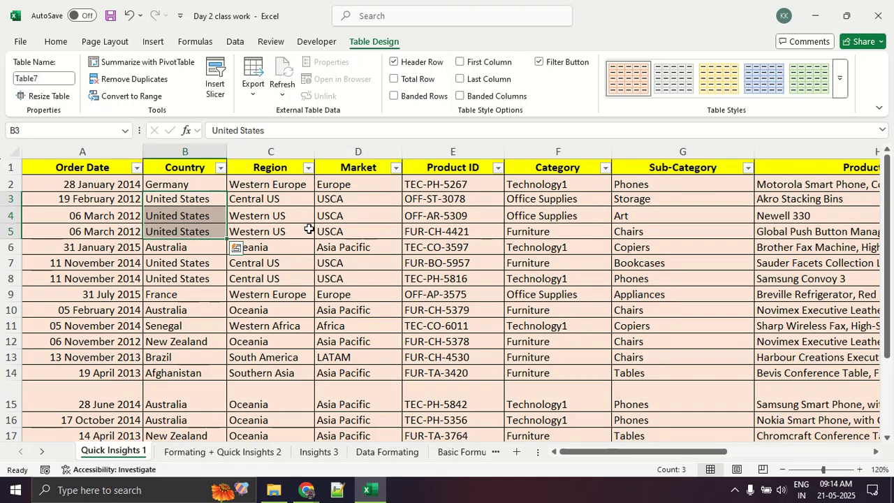
pyautogui.scroll(-3, 358, 231)
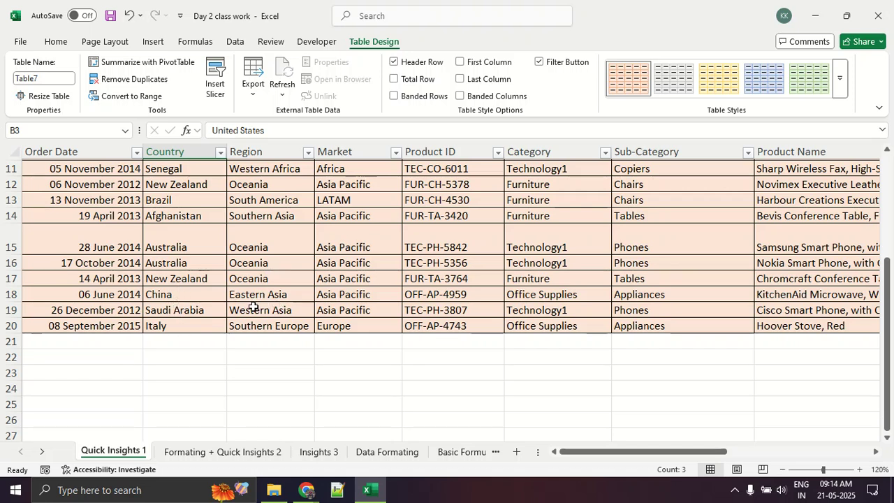
pyautogui.scroll(3, 220, 392)
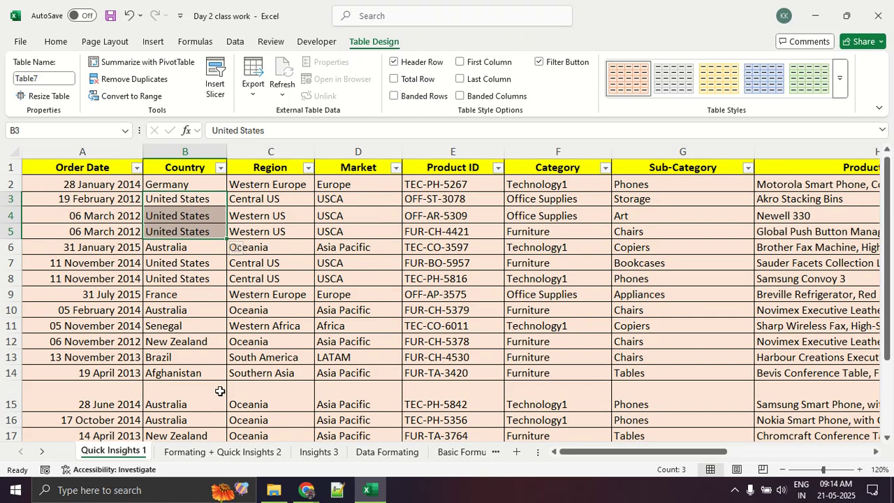
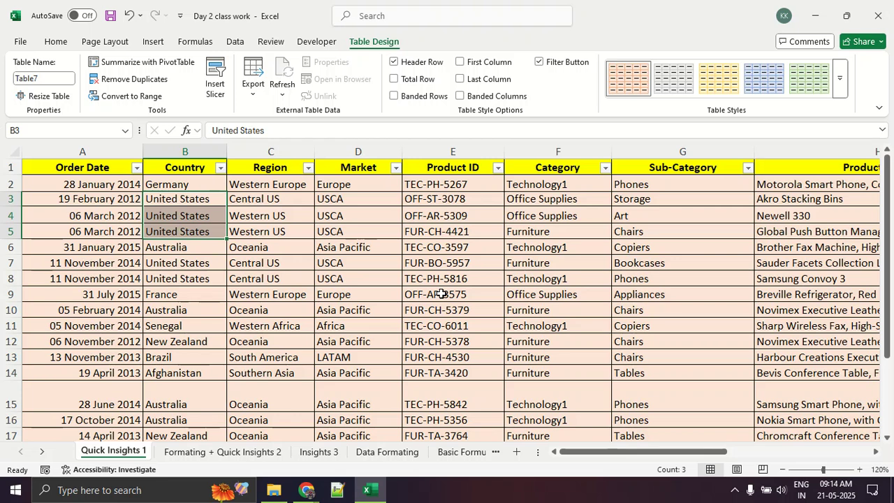
pyautogui.moveTo(576, 454); pyautogui.dragTo(720, 454)
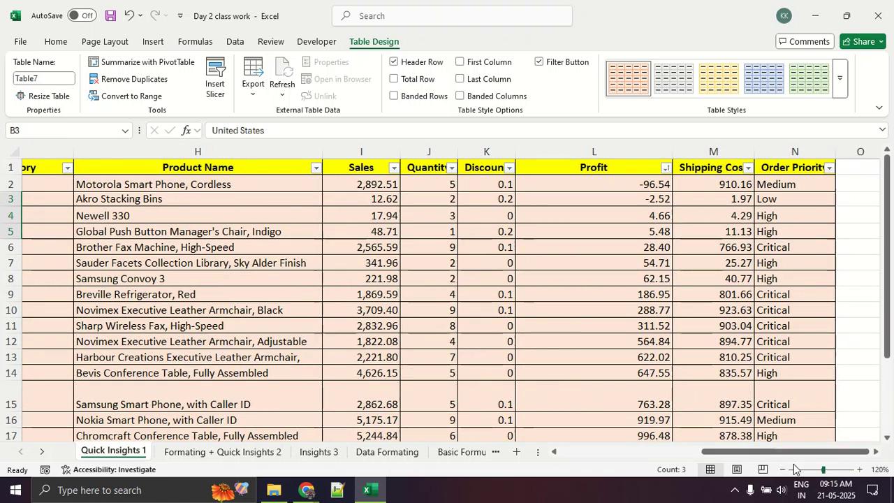
pyautogui.moveTo(794, 454); pyautogui.dragTo(567, 457)
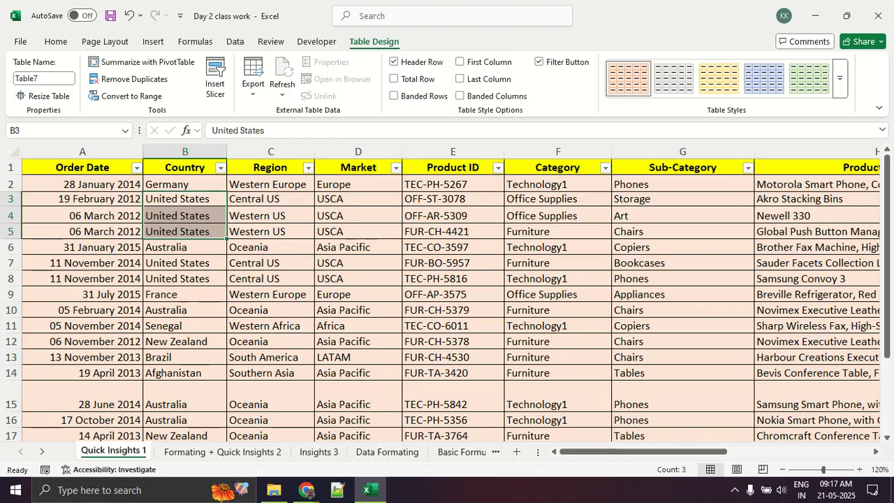
# Review the profit-sorted rows across the Product Name to Order Priority columns, down to the last record
pyautogui.click(495, 373)
pyautogui.moveTo(617, 451); pyautogui.dragTo(772, 454)
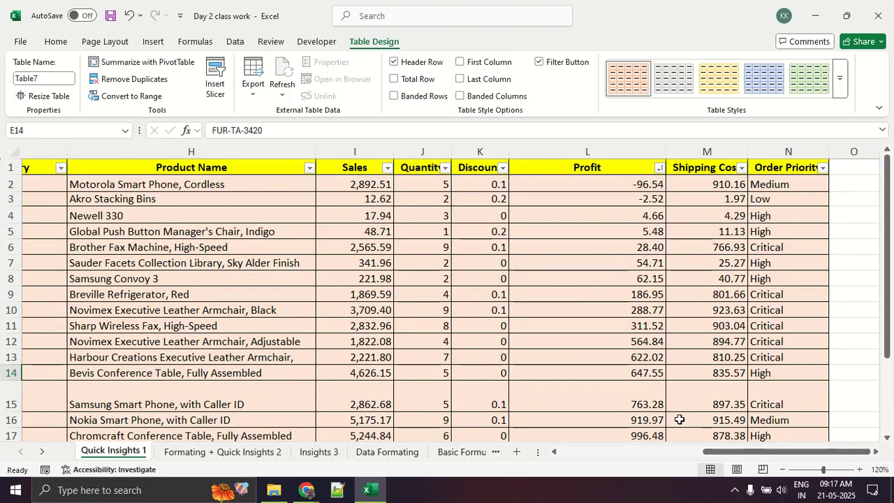
pyautogui.click(58, 42)
pyautogui.hotkey('ctrl', '2')
pyautogui.moveTo(75, 43)
pyautogui.mouseDown()
pyautogui.moveTo(26, 58)
pyautogui.moveTo(61, 37)
pyautogui.moveTo(458, 43)
pyautogui.mouseUp()
pyautogui.moveTo(526, 47)
pyautogui.mouseDown()
pyautogui.moveTo(438, 49)
pyautogui.moveTo(522, 70)
pyautogui.moveTo(500, 46)
pyautogui.moveTo(480, 46)
pyautogui.mouseUp()
pyautogui.press('Escape')
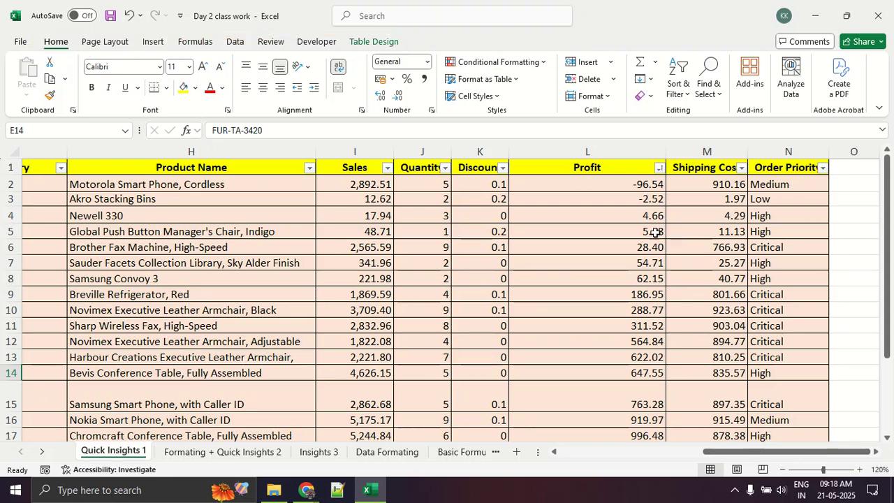
pyautogui.scroll(-6, 628, 261)
pyautogui.scroll(6, 629, 261)
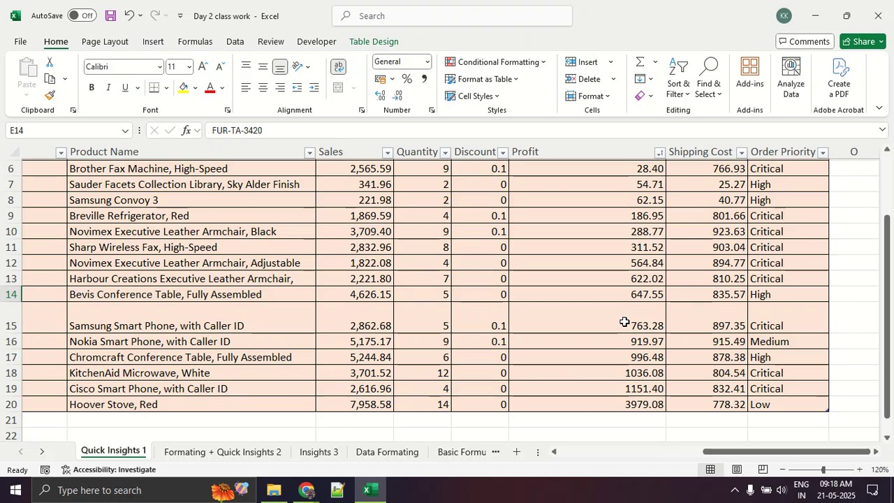
pyautogui.scroll(2, 625, 322)
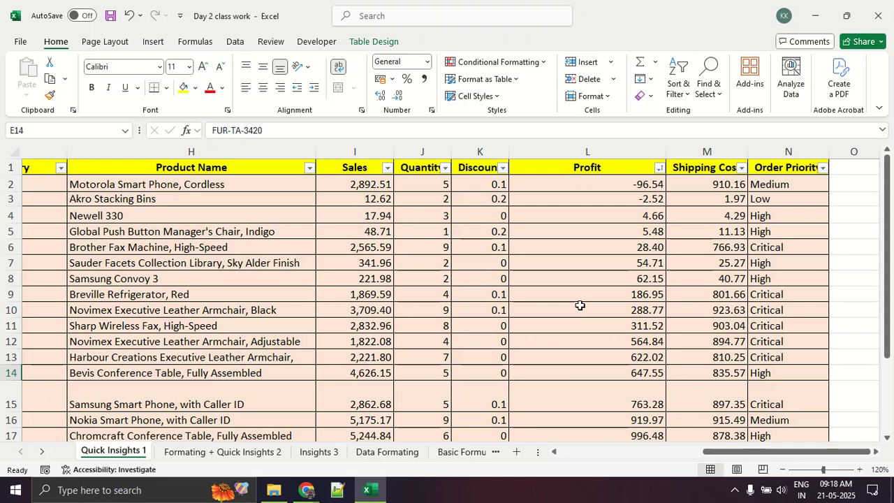
# Undo the sort by Profit to restore the table's earlier row order
pyautogui.hotkey('ctrl', 'z')
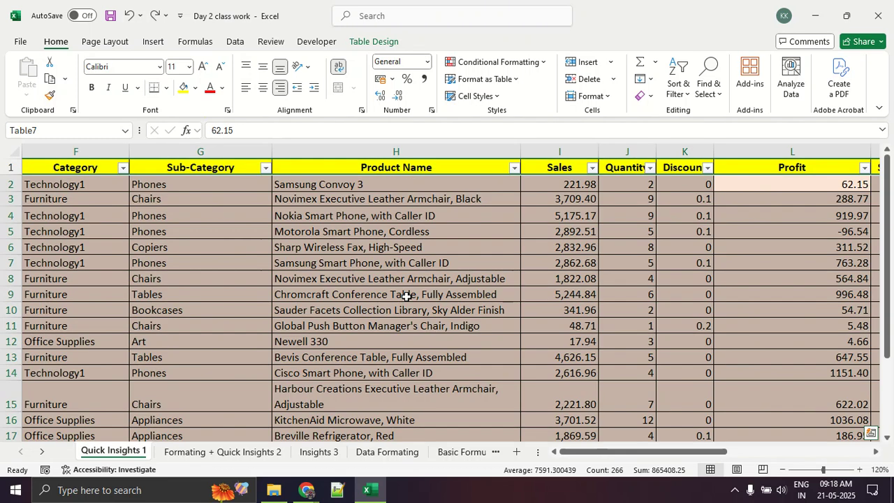
pyautogui.moveTo(657, 452); pyautogui.dragTo(766, 452)
pyautogui.click(573, 296)
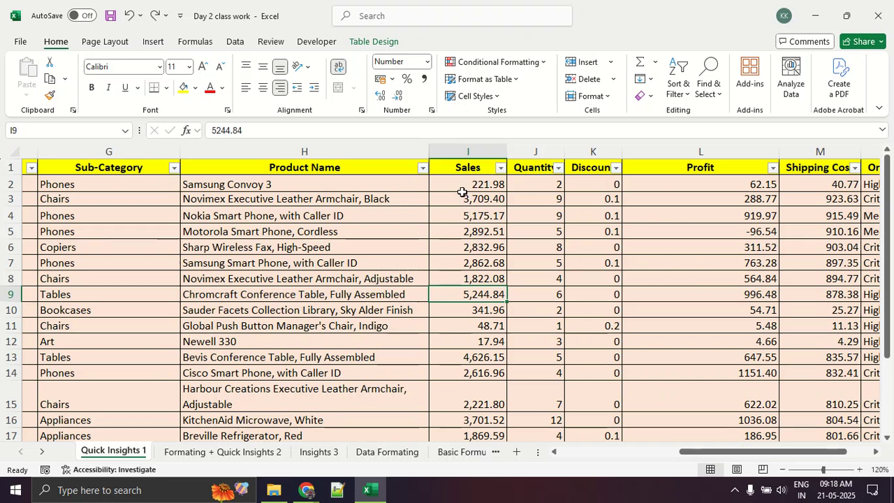
# Select Sales cells I2:I20 and point out the Highlight Cells Rules and Top/Bottom Rules options of Conditional Formatting
pyautogui.moveTo(464, 187); pyautogui.dragTo(476, 417)
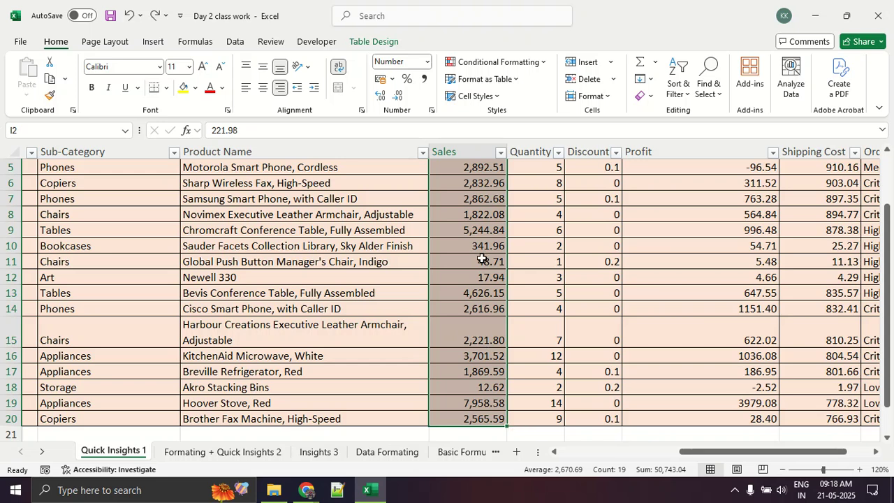
pyautogui.scroll(2, 482, 258)
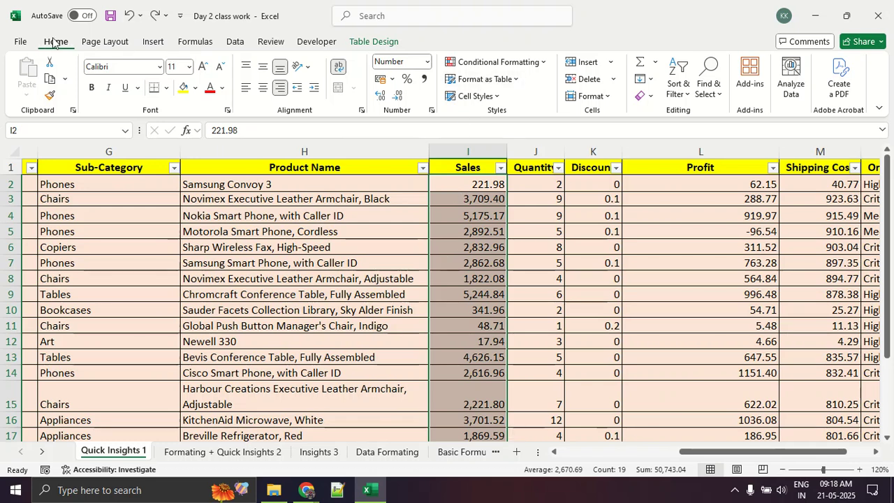
pyautogui.click(494, 63)
pyautogui.click(495, 63)
pyautogui.click(495, 63)
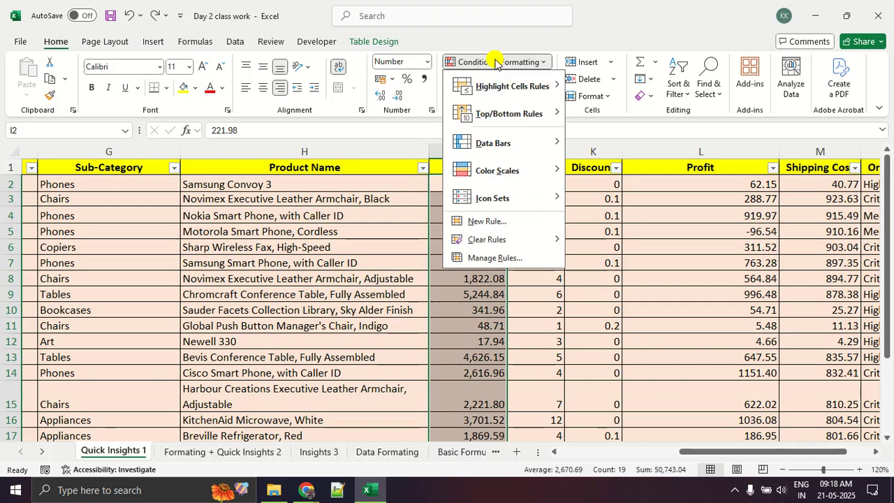
pyautogui.moveTo(451, 91); pyautogui.dragTo(561, 96)
pyautogui.moveTo(447, 126); pyautogui.dragTo(543, 121)
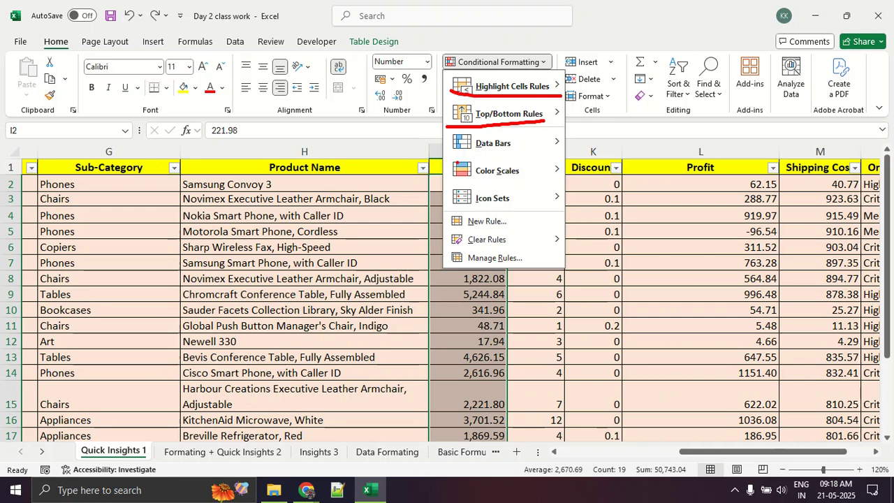
pyautogui.press('Escape')
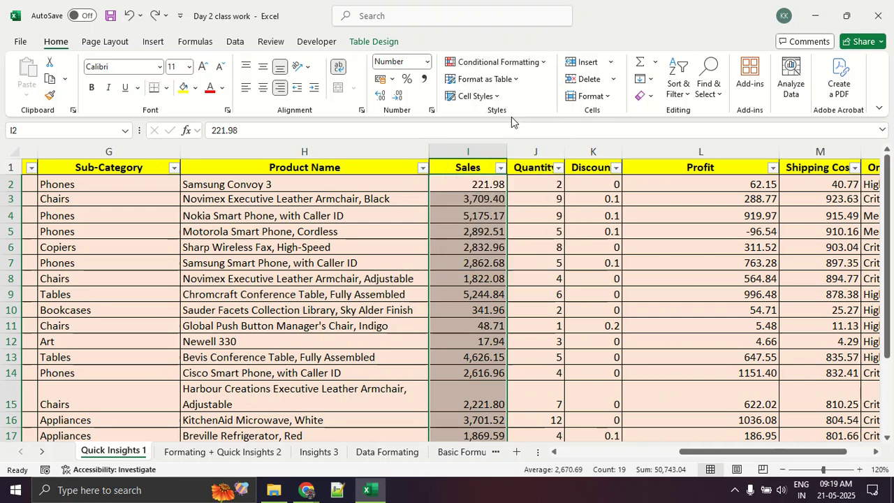
# Apply a Top 10 Items rule to the selected Sales cells, ranking the top 7 with Green Fill with Dark Green Text
pyautogui.click(502, 62)
pyautogui.moveTo(518, 119)
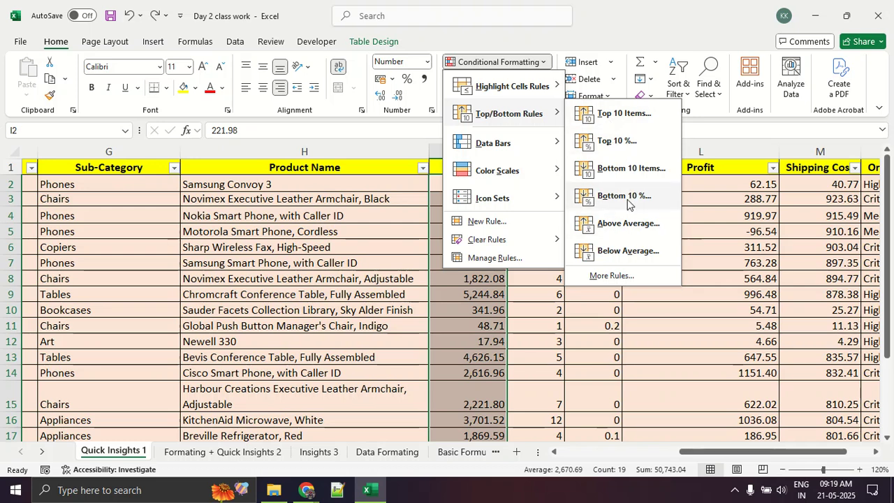
pyautogui.click(624, 113)
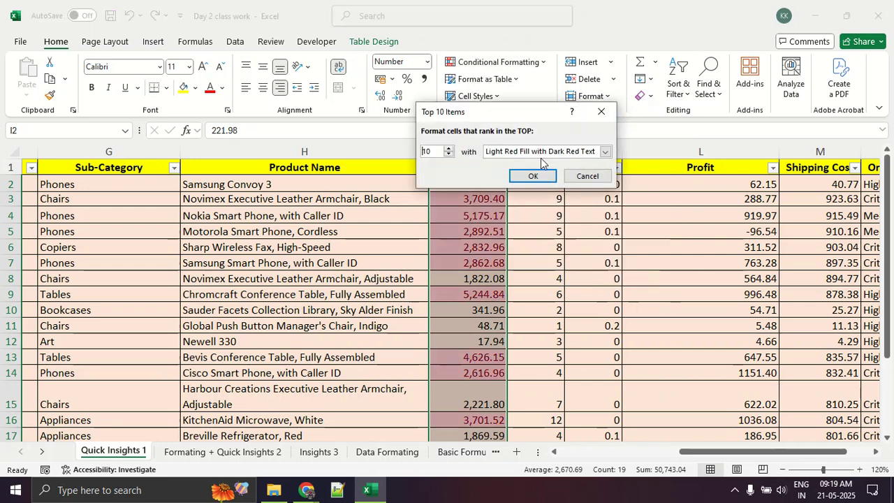
pyautogui.click(433, 152)
pyautogui.press('BackSpace')
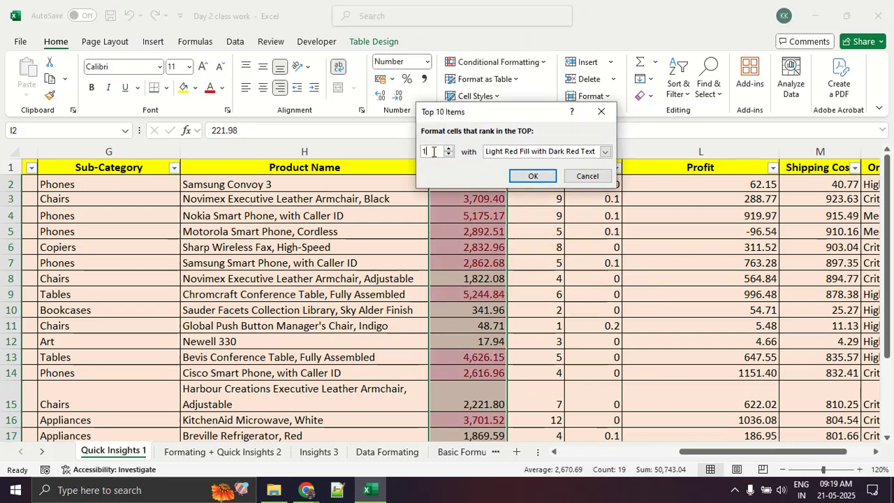
pyautogui.press('BackSpace')
pyautogui.write('7')
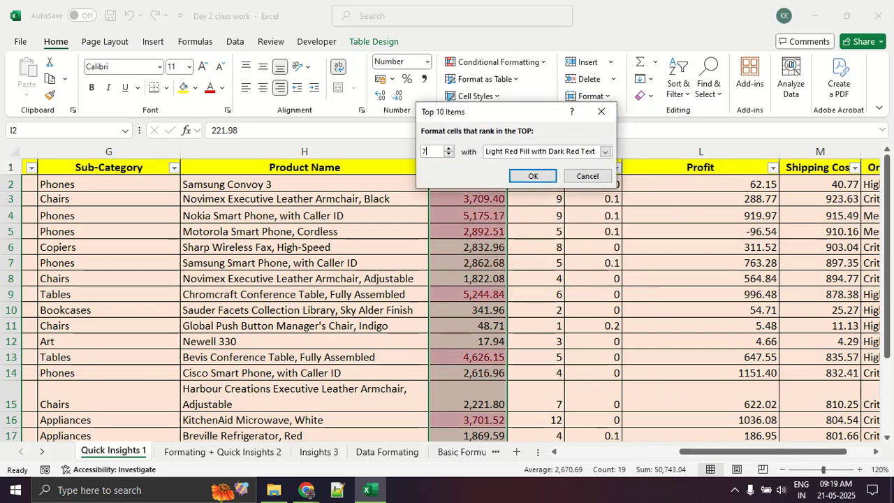
pyautogui.click(522, 154)
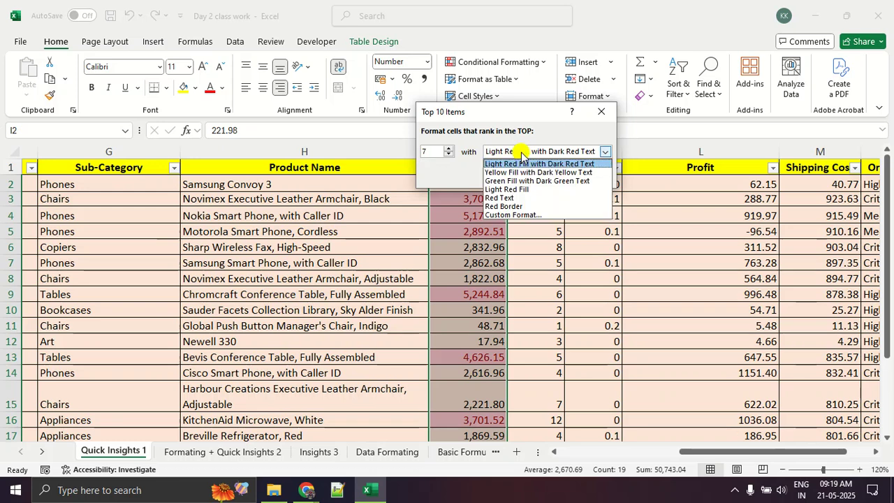
pyautogui.click(550, 181)
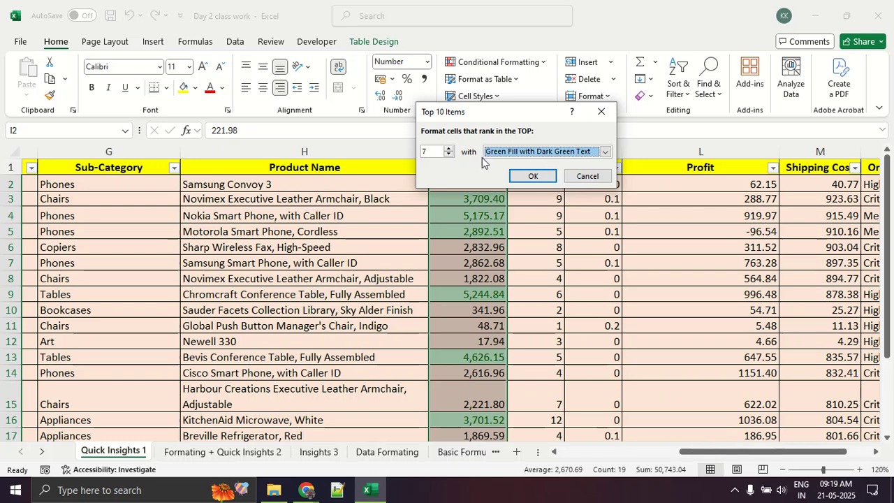
pyautogui.click(532, 176)
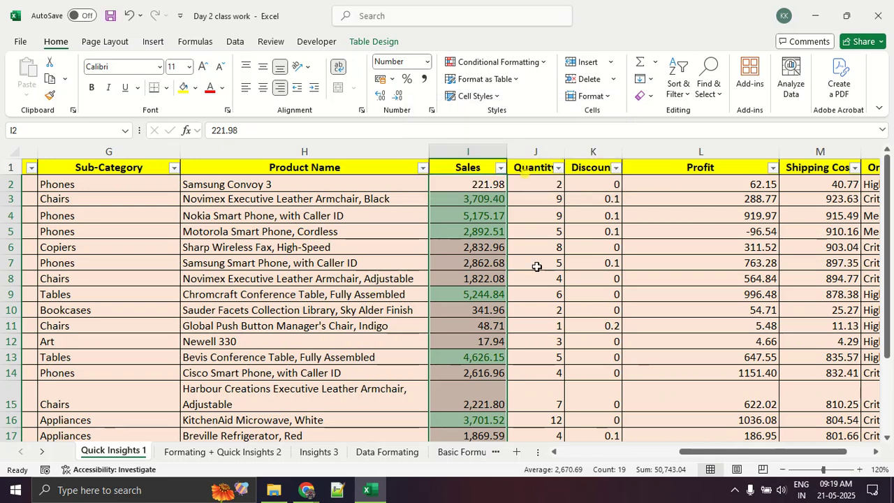
pyautogui.click(536, 272)
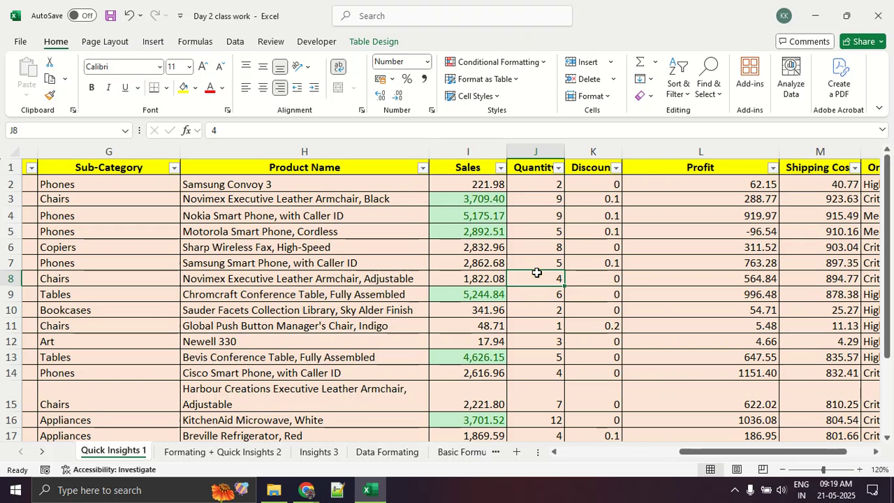
# Filter the Sales column by its green cell color to view the highlighted rows, and clear that filter
pyautogui.scroll(-1, 533, 267)
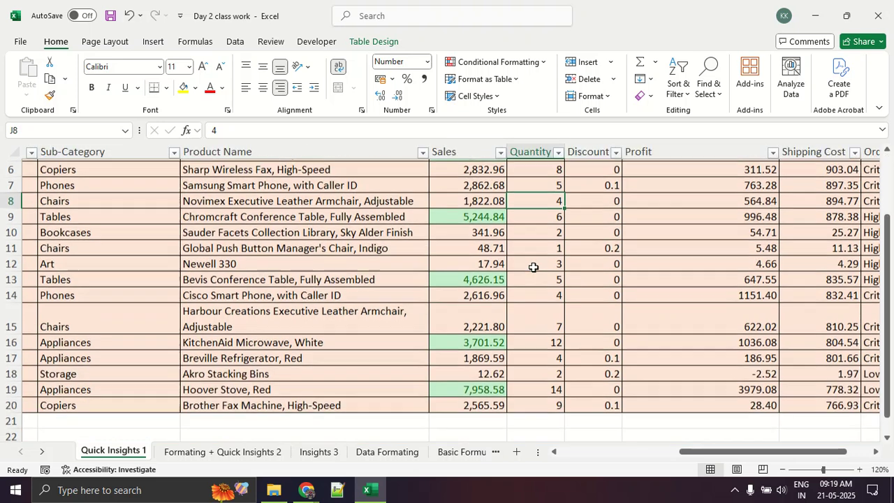
pyautogui.scroll(1, 535, 264)
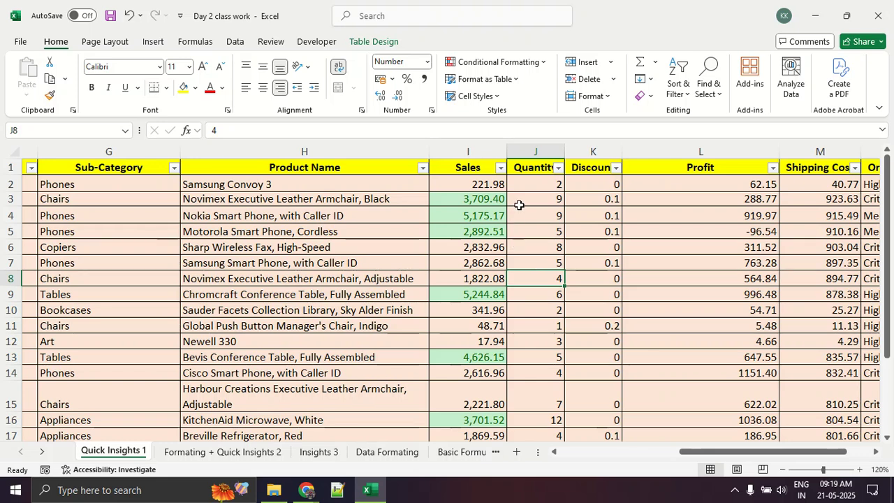
pyautogui.click(500, 168)
pyautogui.moveTo(477, 278)
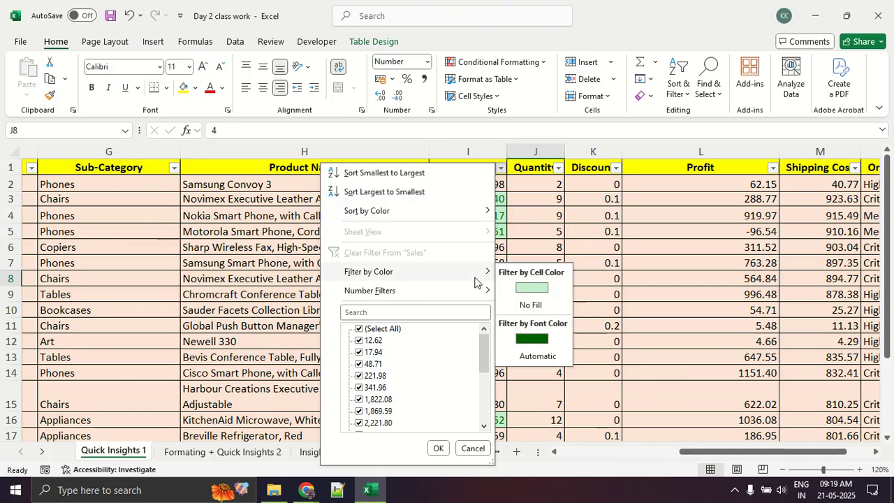
pyautogui.click(542, 287)
pyautogui.click(544, 287)
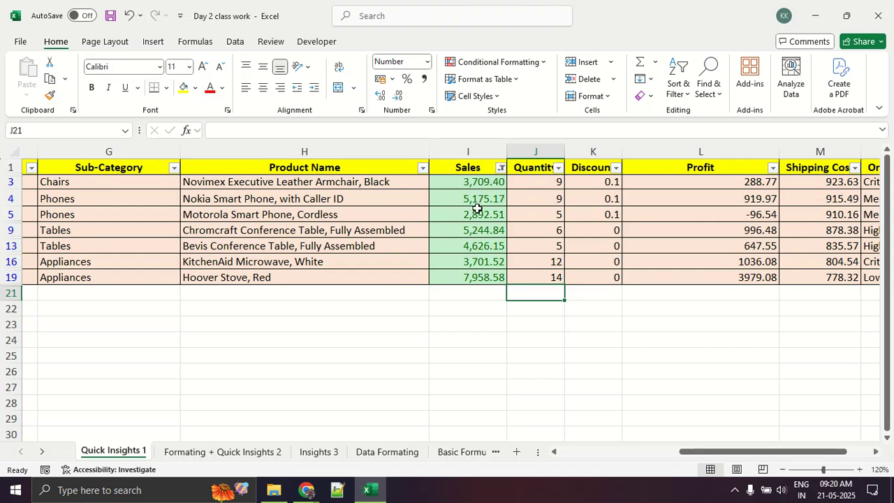
pyautogui.click(500, 168)
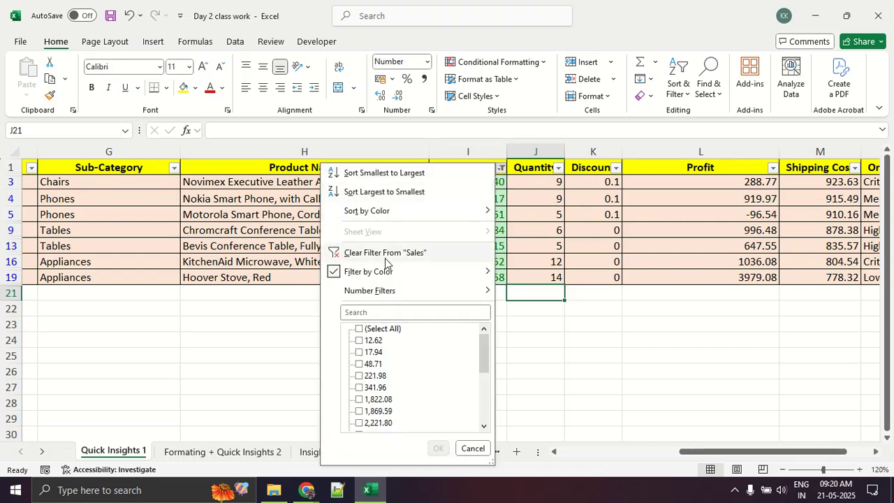
pyautogui.click(370, 252)
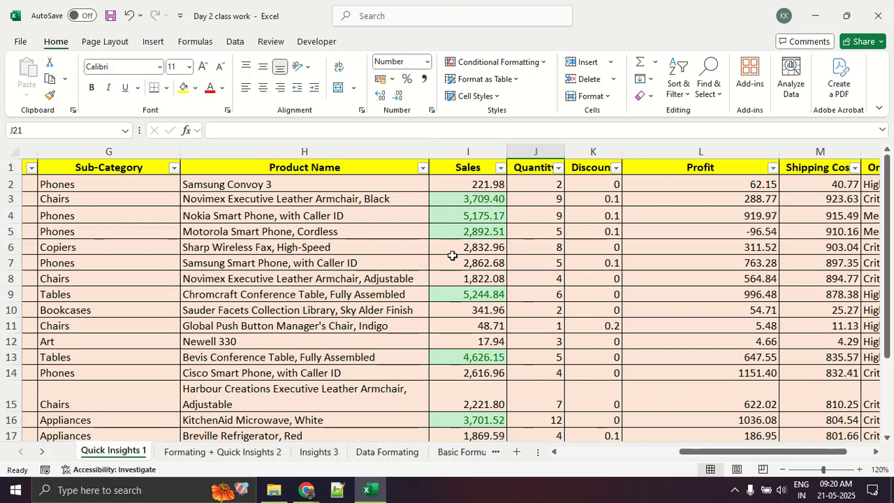
# Set the Sales value in cell I6, for the Sharp Wireless Fax, to 3300
pyautogui.click(481, 248)
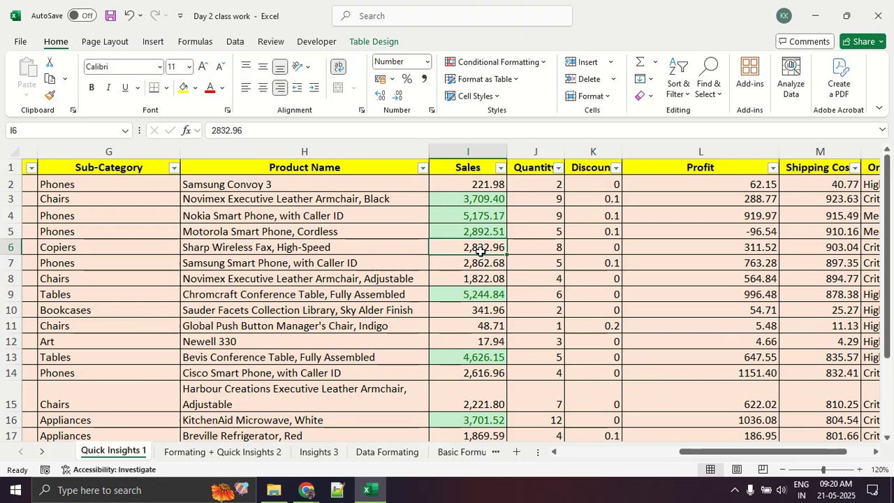
pyautogui.write('3300')
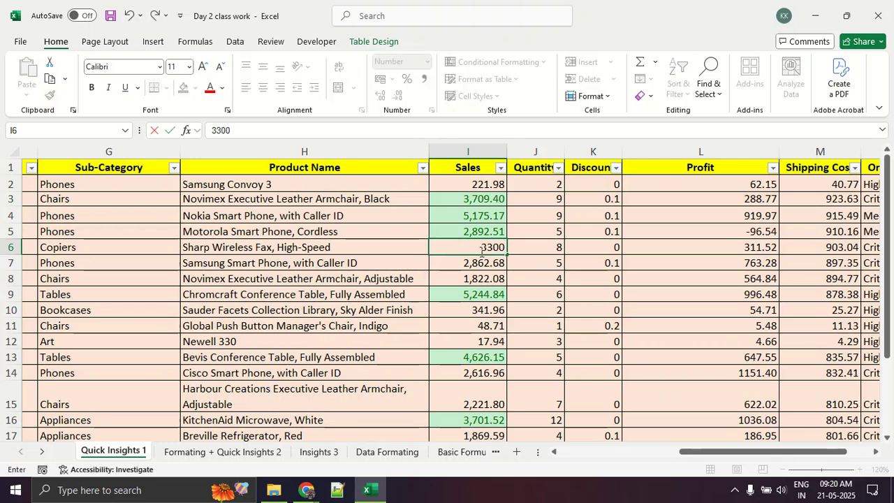
pyautogui.press('Return')
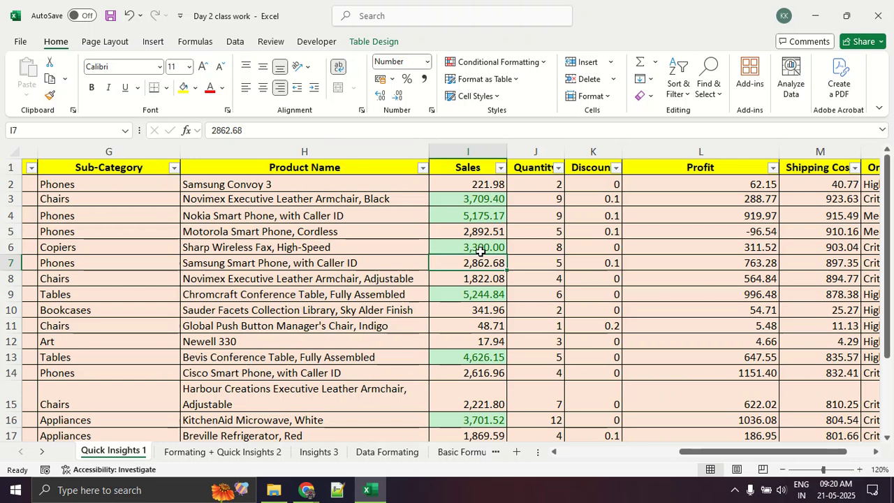
# Start a Bottom 10 Items conditional formatting rule on Sales cells I2:I20, ranking the bottom 3
pyautogui.moveTo(480, 183); pyautogui.dragTo(490, 419)
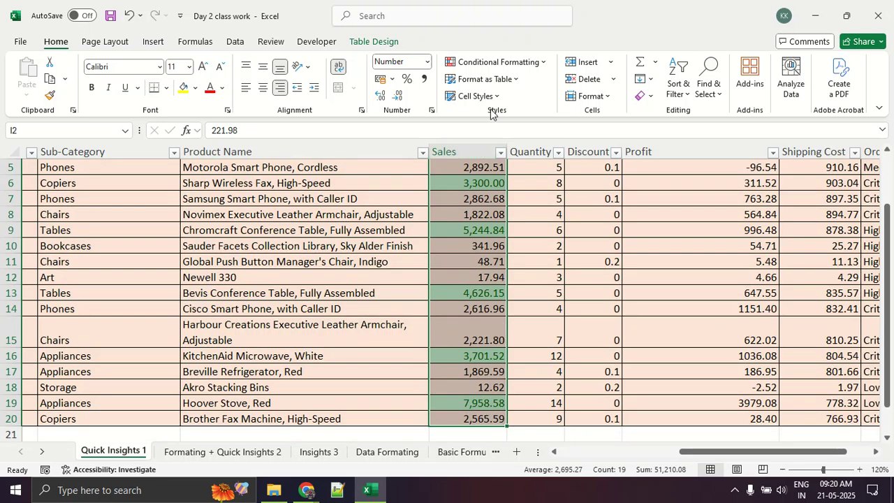
pyautogui.click(496, 63)
pyautogui.click(517, 113)
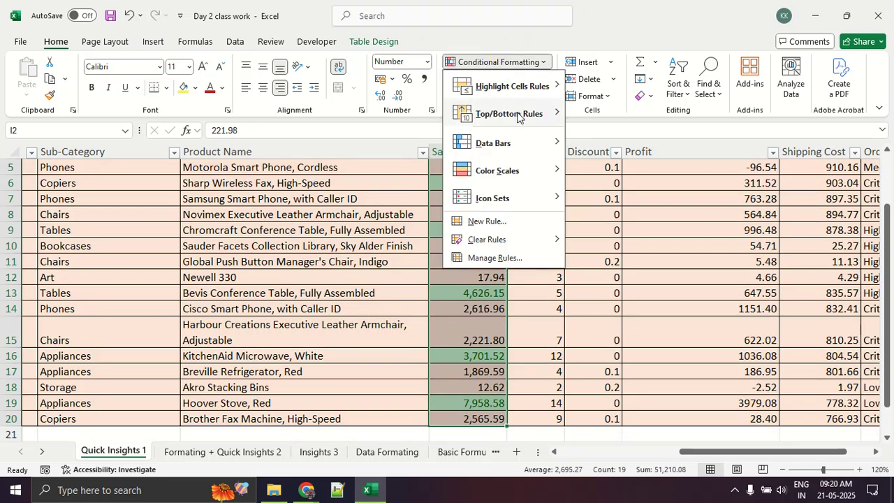
pyautogui.click(597, 168)
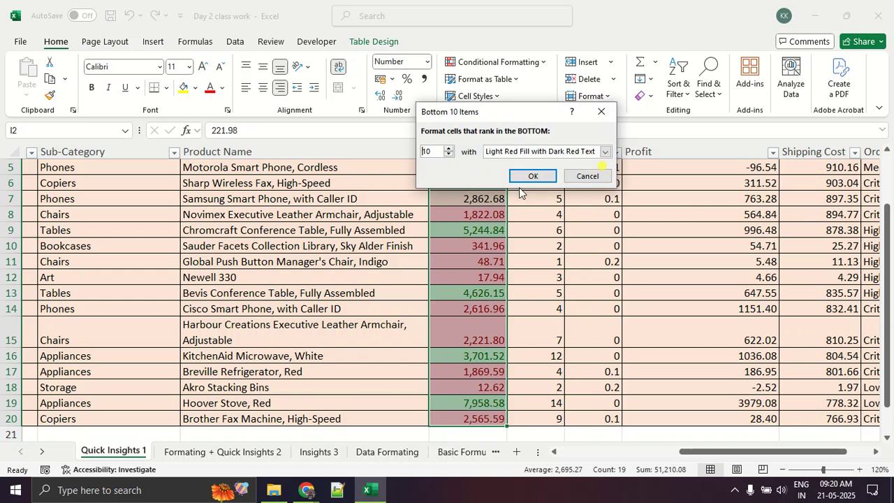
pyautogui.doubleClick(433, 150)
pyautogui.press('BackSpace')
pyautogui.write('3')
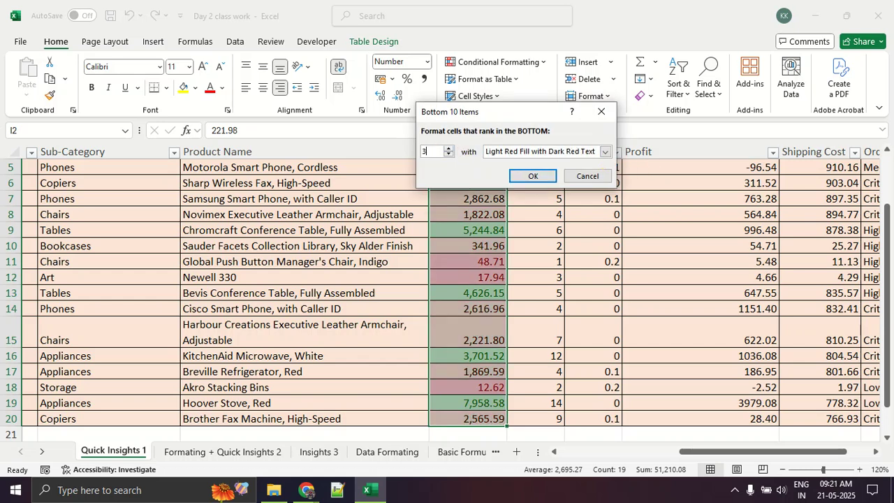
# Give the bottom 3 rule a custom format with a dark orange background fill and apply it to the Sales cells
pyautogui.click(605, 151)
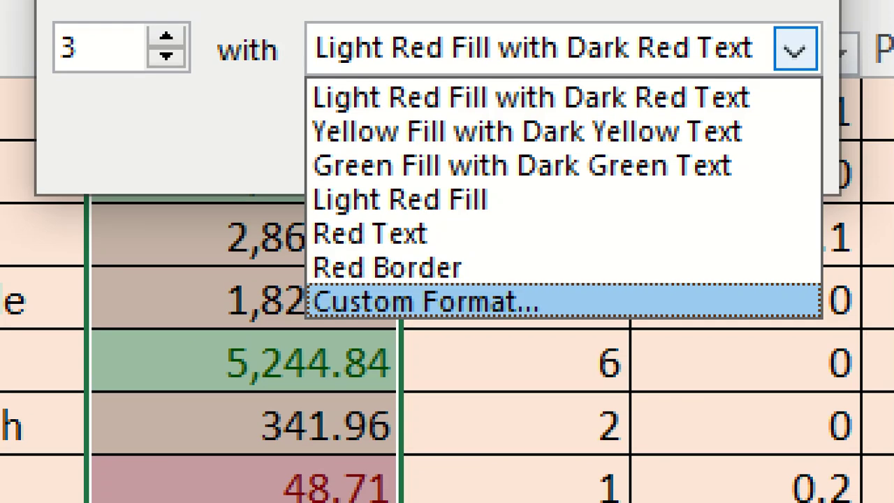
pyautogui.click(544, 186)
pyautogui.press('Escape')
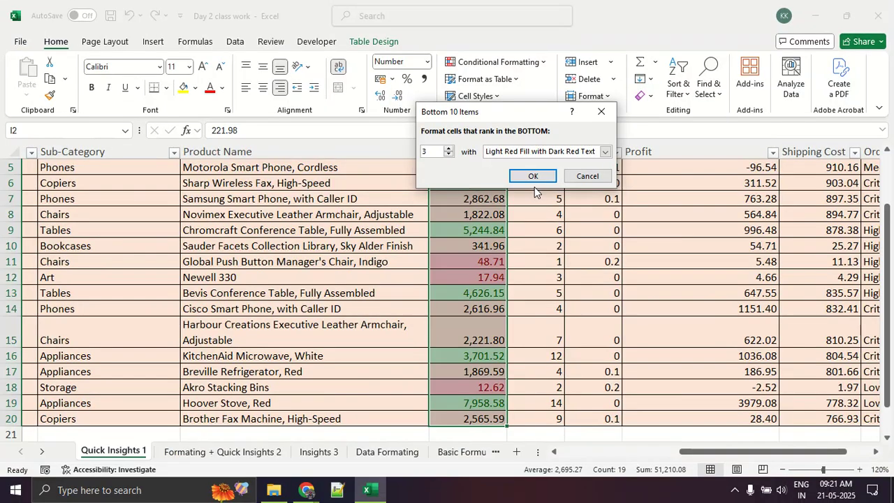
pyautogui.click(539, 151)
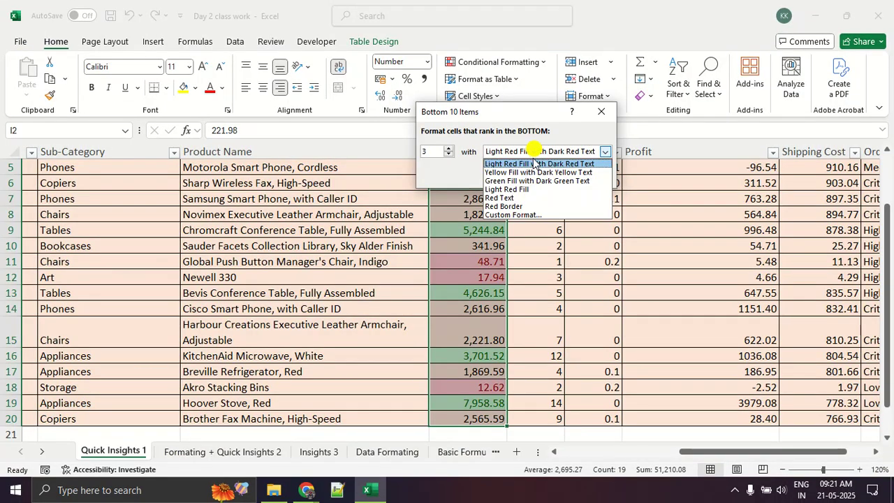
pyautogui.click(513, 215)
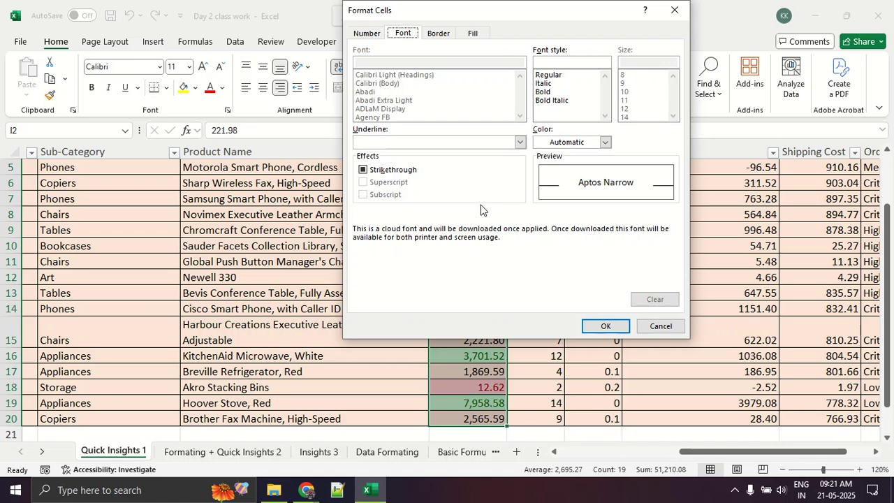
pyautogui.click(472, 32)
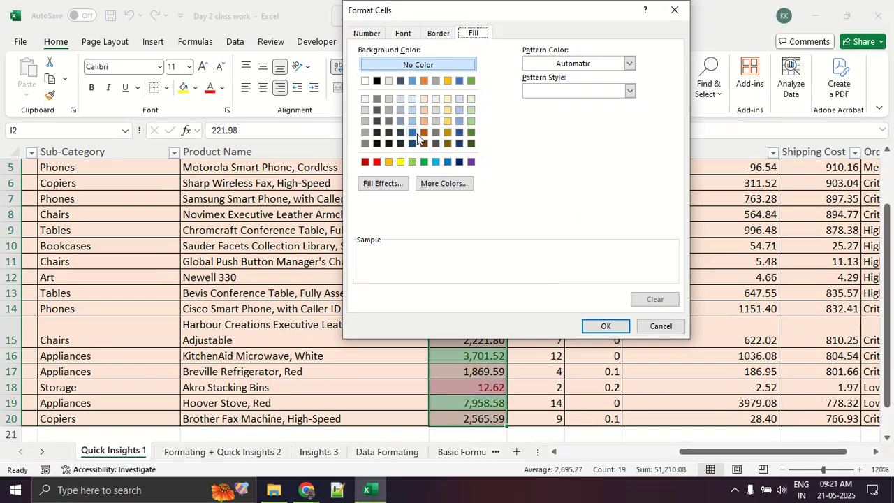
pyautogui.click(412, 132)
pyautogui.click(424, 133)
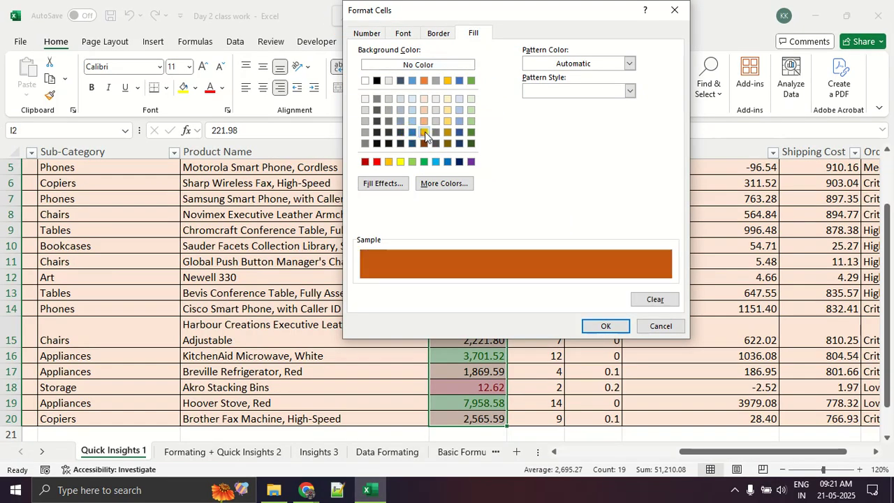
pyautogui.click(599, 329)
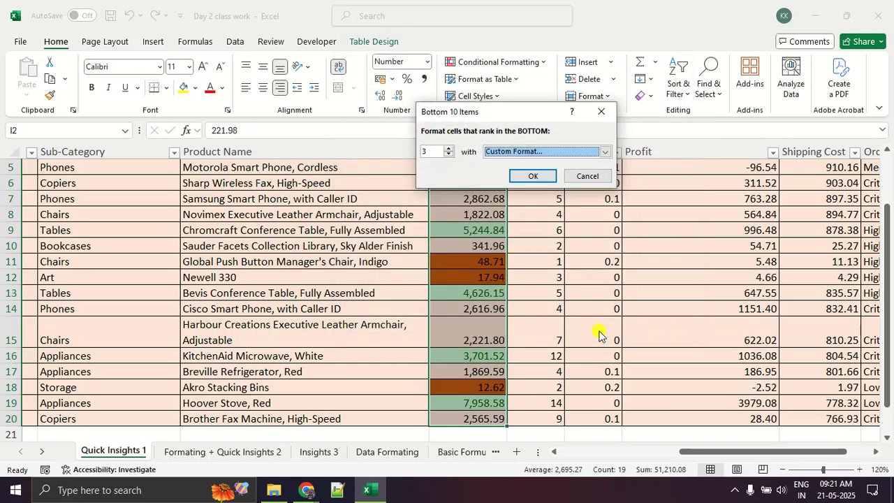
pyautogui.click(535, 175)
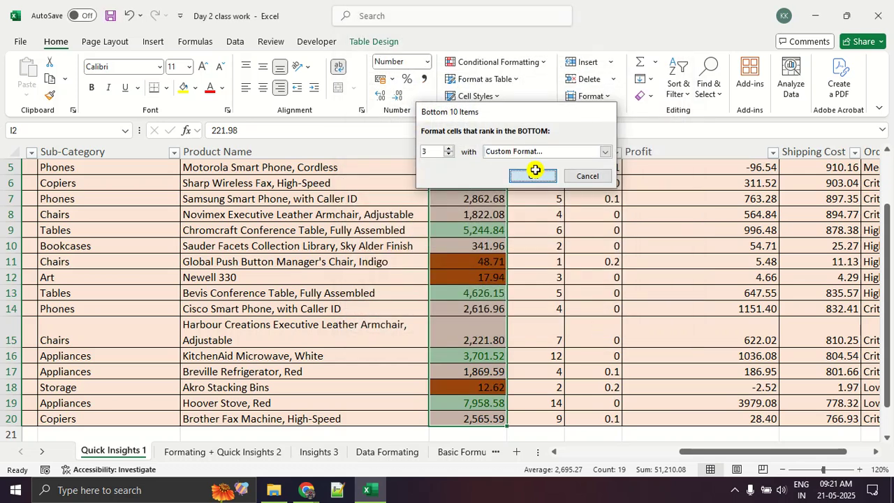
pyautogui.click(535, 254)
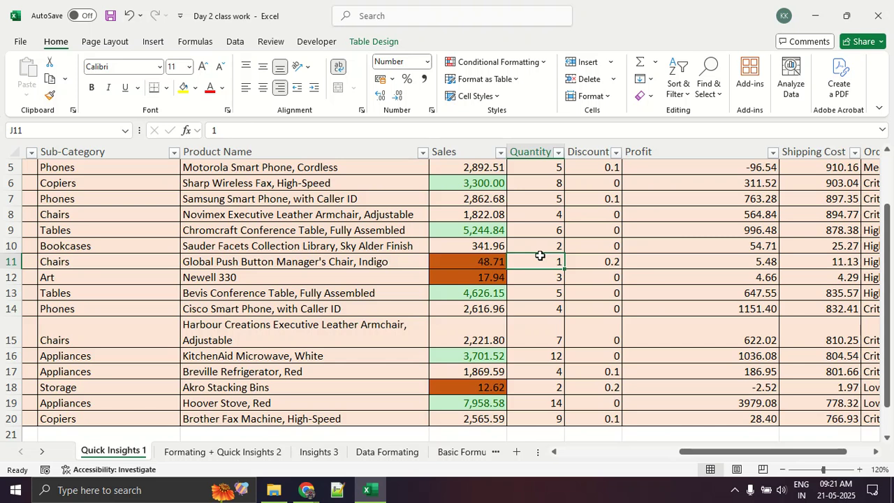
# Examine the green and orange highlighted Sales cells alongside Quantity and Discount, and look over the Top/Bottom Rules options of Conditional Formatting
pyautogui.scroll(2, 376, 268)
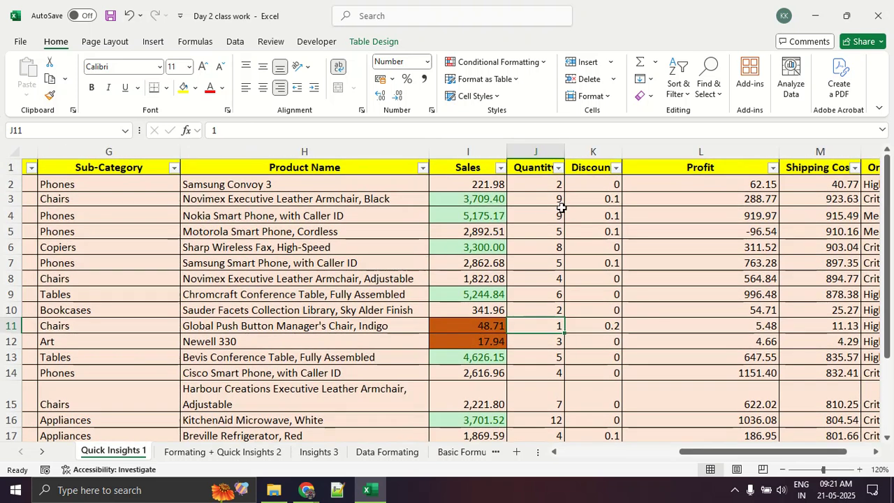
pyautogui.scroll(-2, 752, 331)
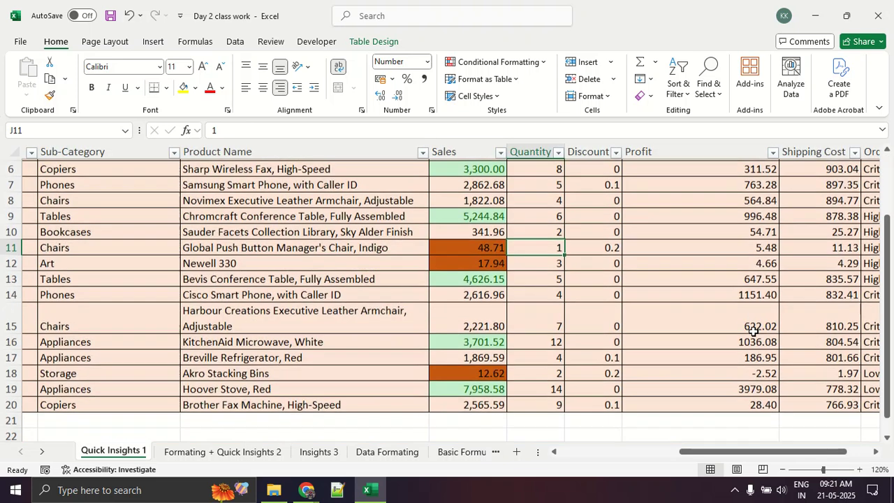
pyautogui.click(487, 372)
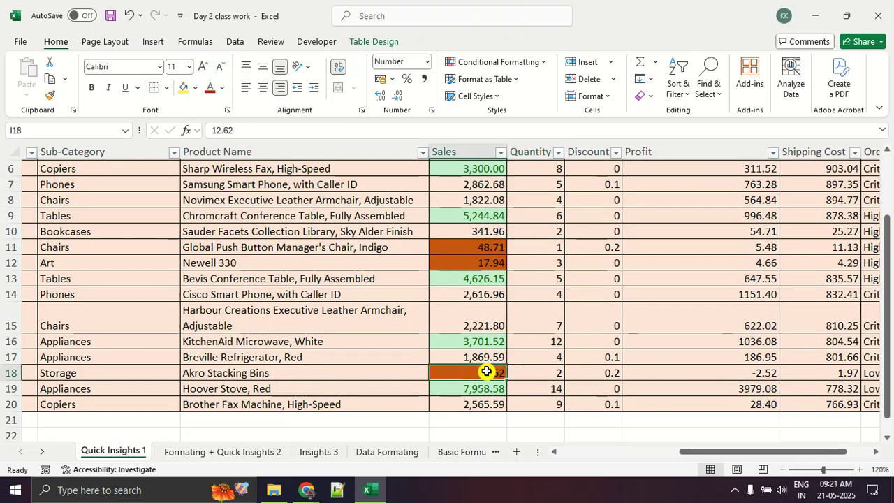
pyautogui.click(591, 247)
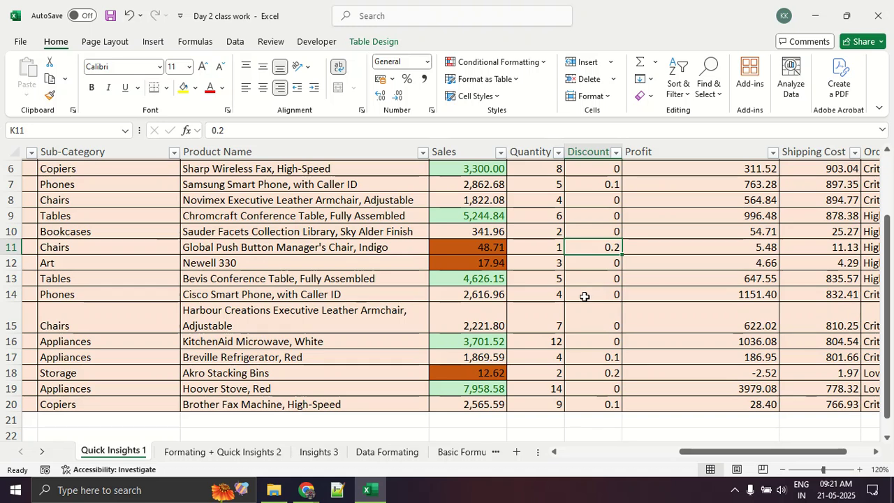
pyautogui.scroll(2, 584, 296)
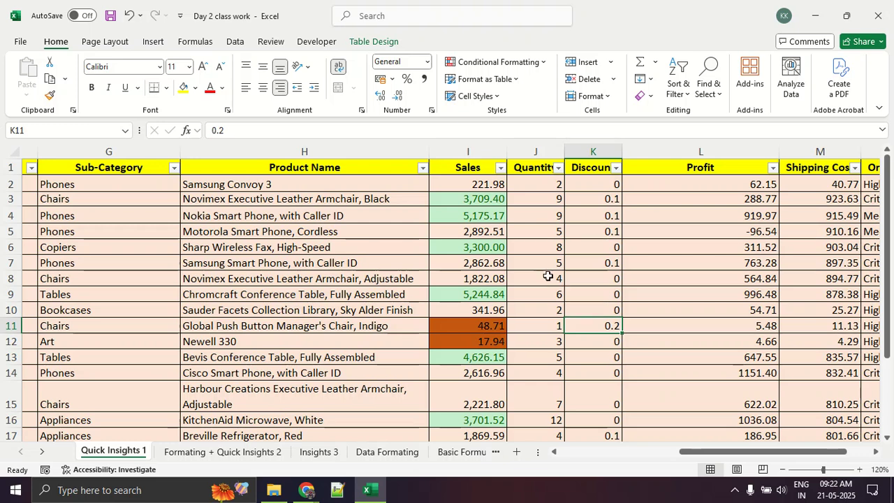
pyautogui.scroll(-2, 549, 276)
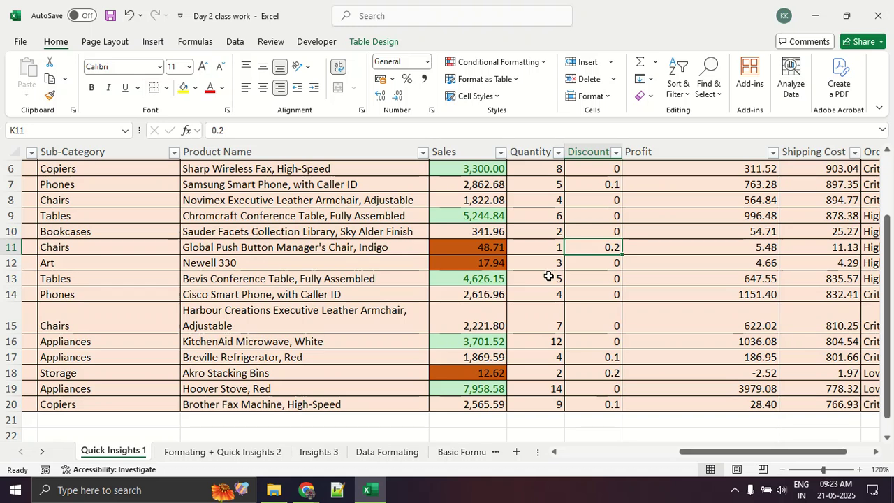
pyautogui.scroll(2, 549, 277)
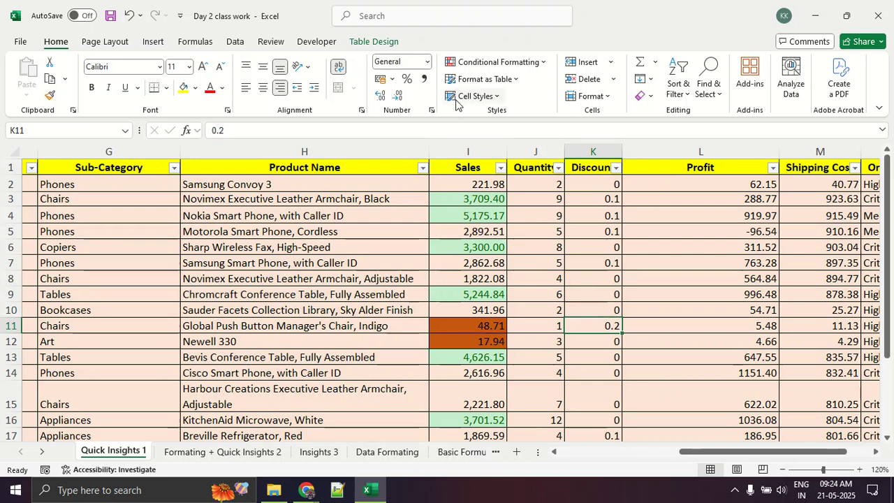
pyautogui.click(481, 65)
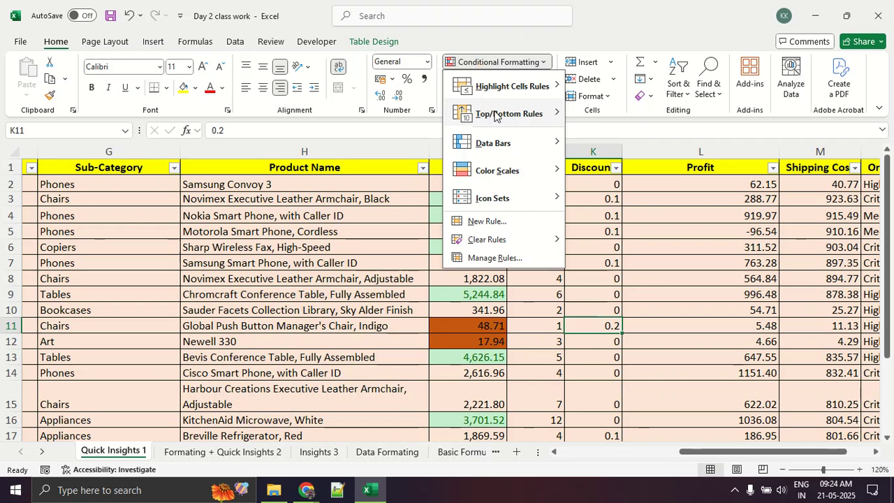
pyautogui.moveTo(500, 114)
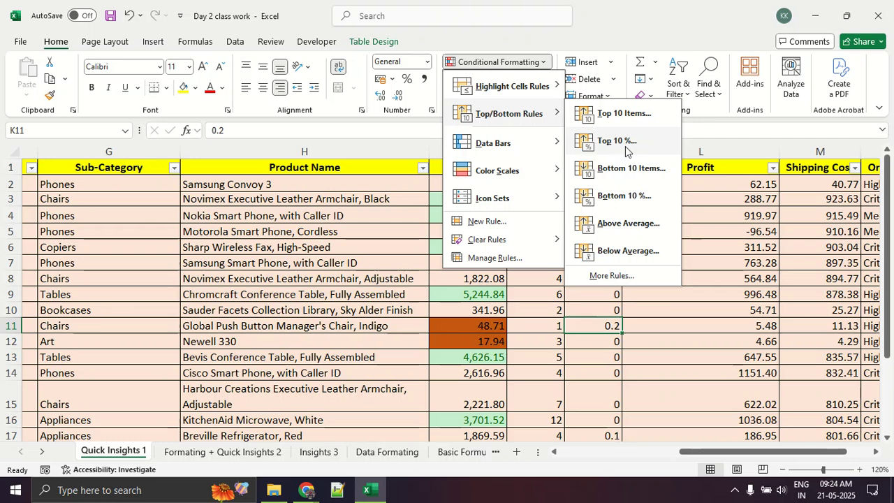
pyautogui.click(622, 335)
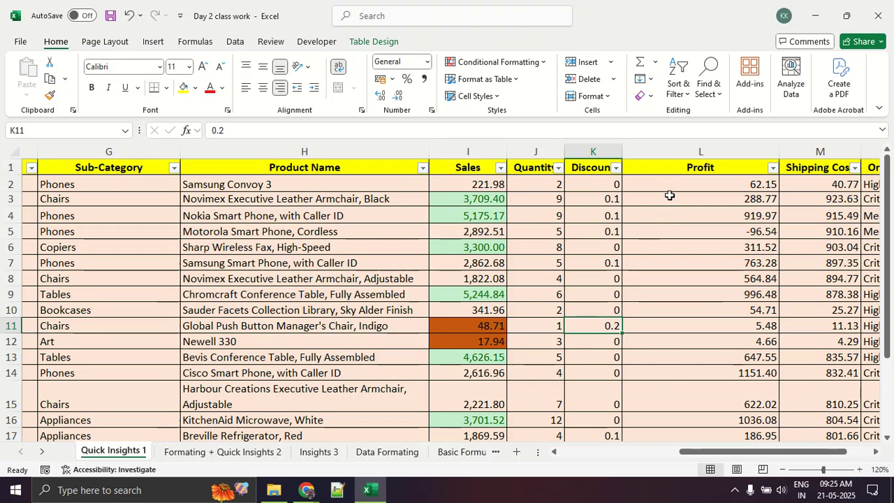
# Apply an Above Average rule to Profit cells L2:L20 with Green Fill with Dark Green Text
pyautogui.moveTo(672, 174); pyautogui.dragTo(672, 228)
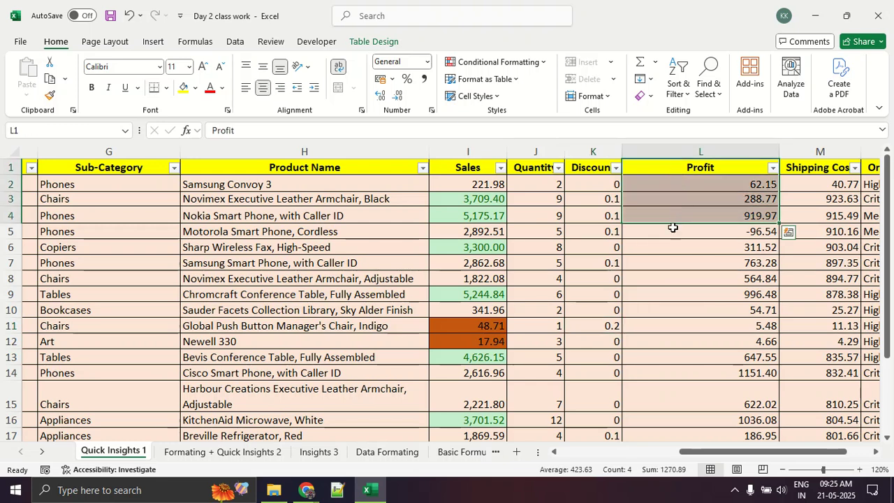
pyautogui.click(672, 228)
pyautogui.moveTo(678, 184); pyautogui.dragTo(717, 421)
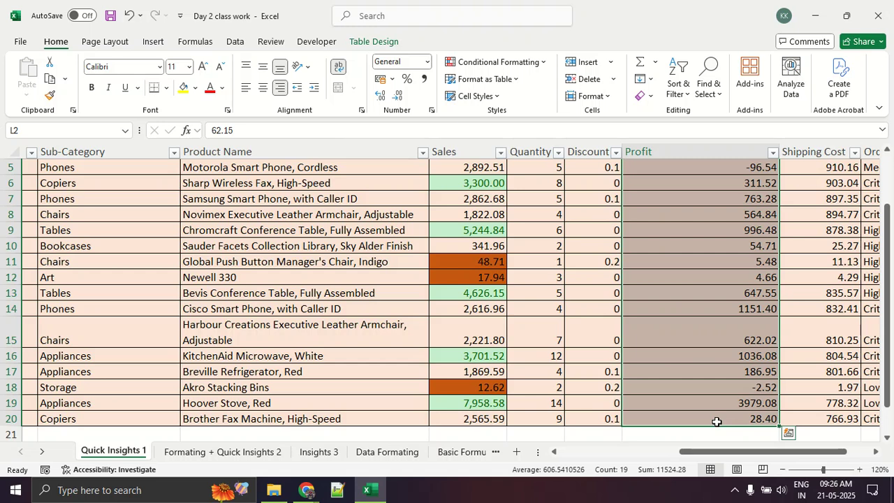
pyautogui.click(519, 63)
pyautogui.moveTo(522, 117)
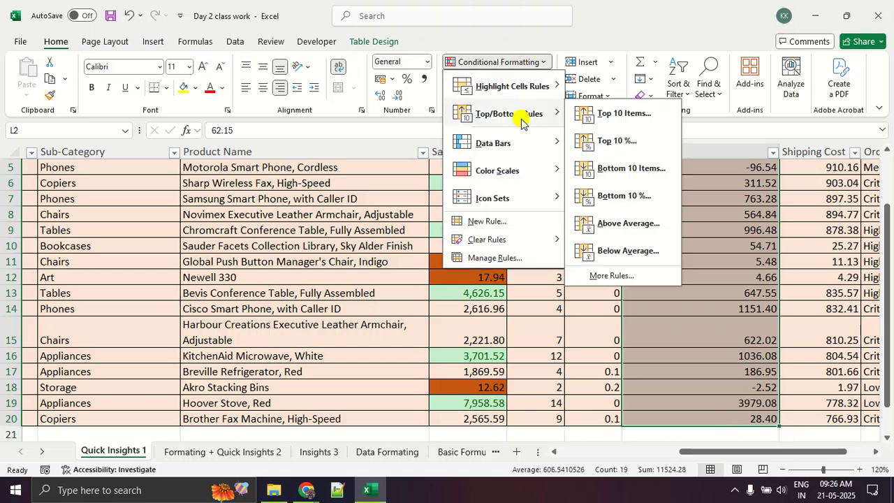
pyautogui.click(631, 224)
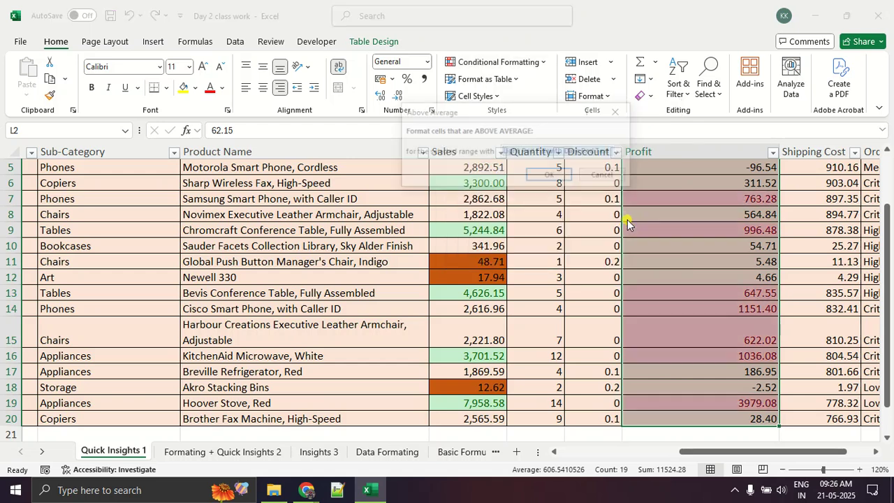
pyautogui.click(567, 150)
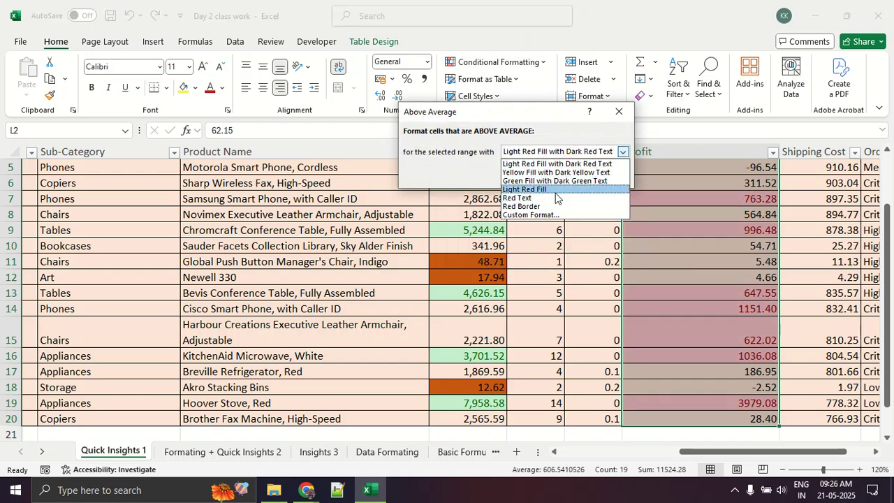
pyautogui.click(557, 181)
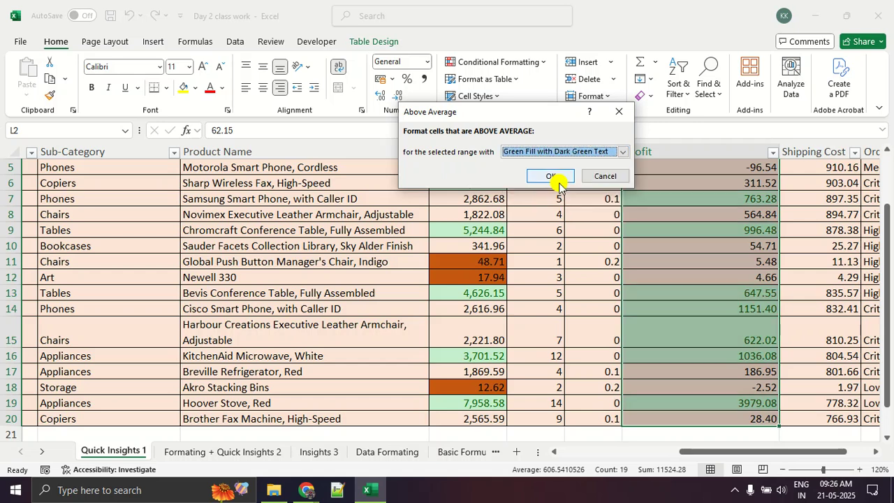
pyautogui.click(555, 175)
pyautogui.moveTo(620, 261); pyautogui.dragTo(618, 259)
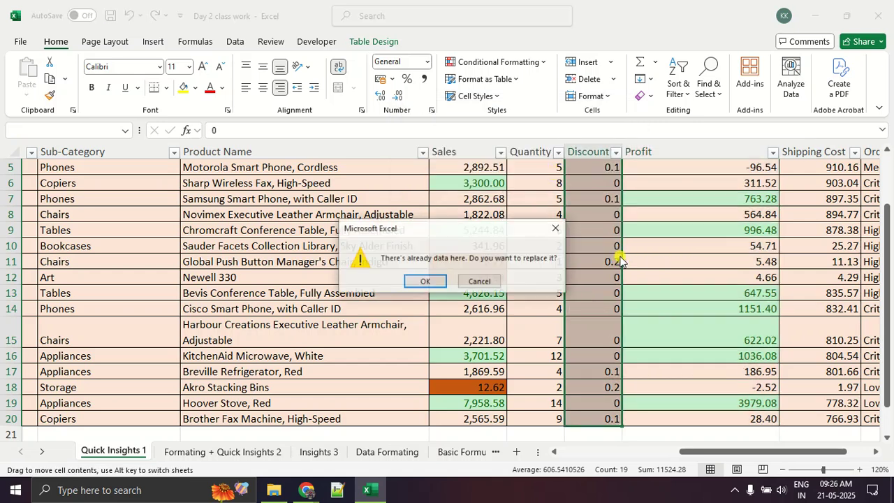
pyautogui.click(556, 228)
pyautogui.click(695, 245)
# Clear the conditional formatting rules from the entire Quick Insights 1 sheet
pyautogui.scroll(2, 695, 246)
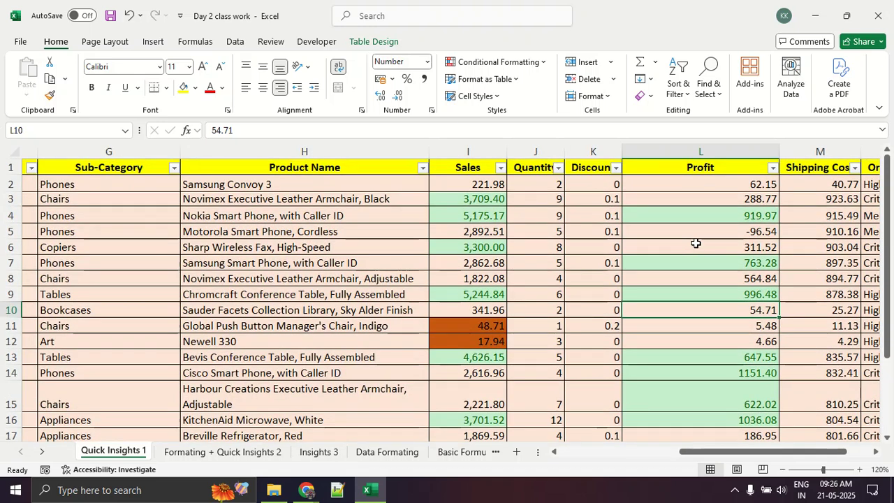
pyautogui.scroll(-3, 695, 243)
pyautogui.scroll(3, 695, 243)
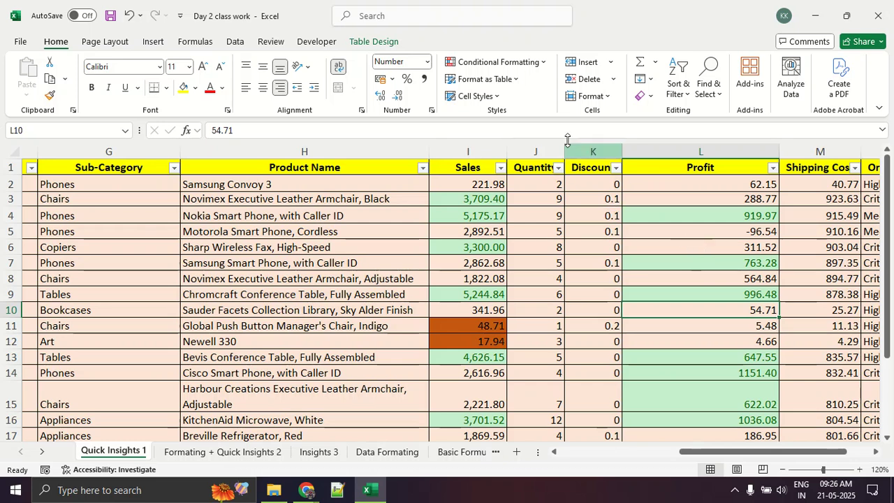
pyautogui.click(522, 63)
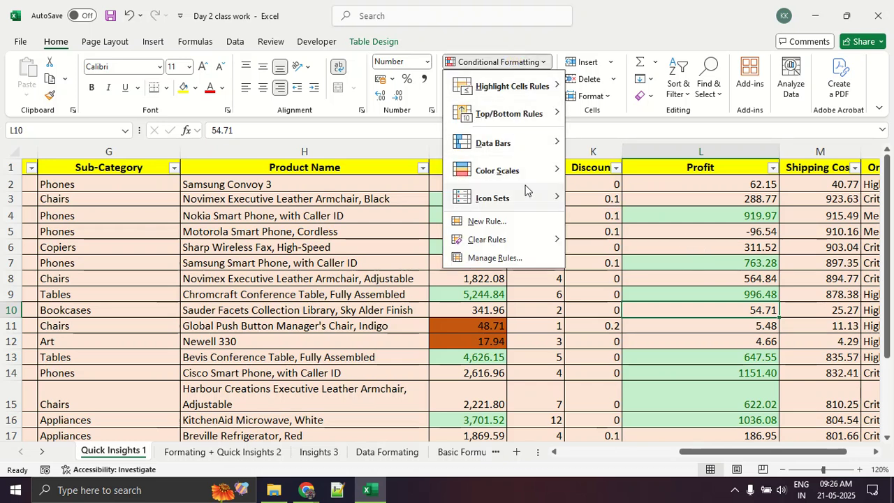
pyautogui.moveTo(490, 244)
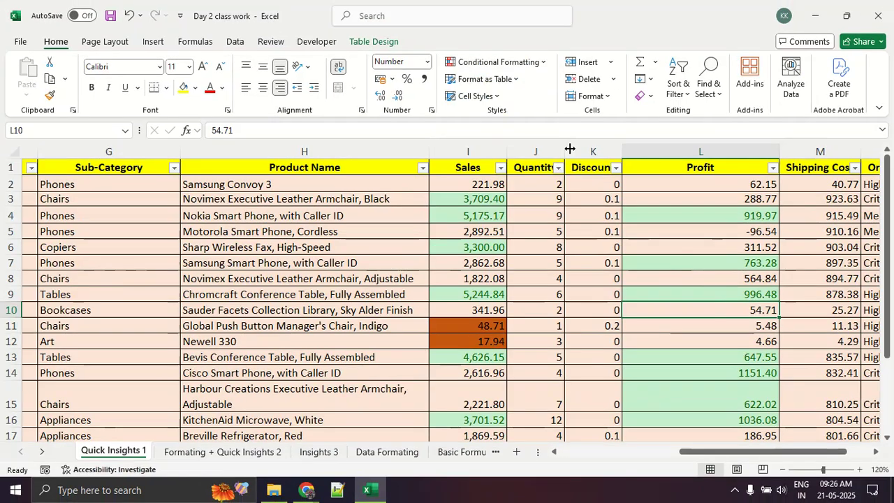
pyautogui.click(531, 63)
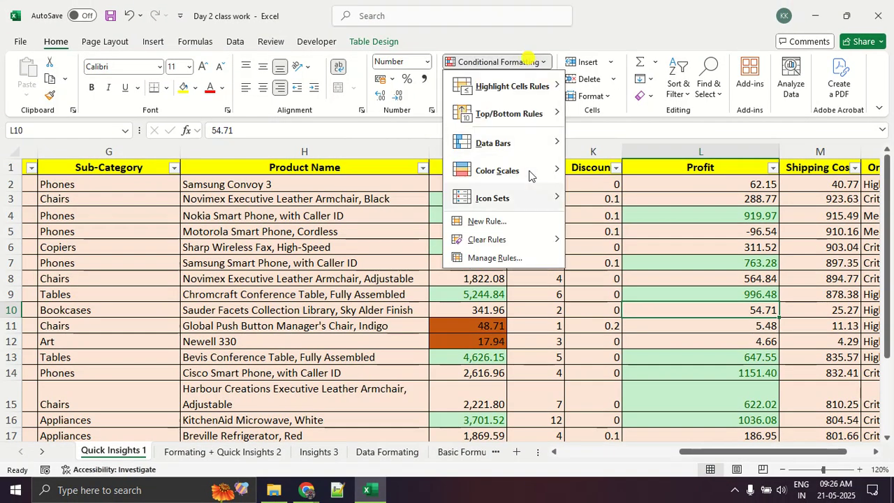
pyautogui.moveTo(535, 244)
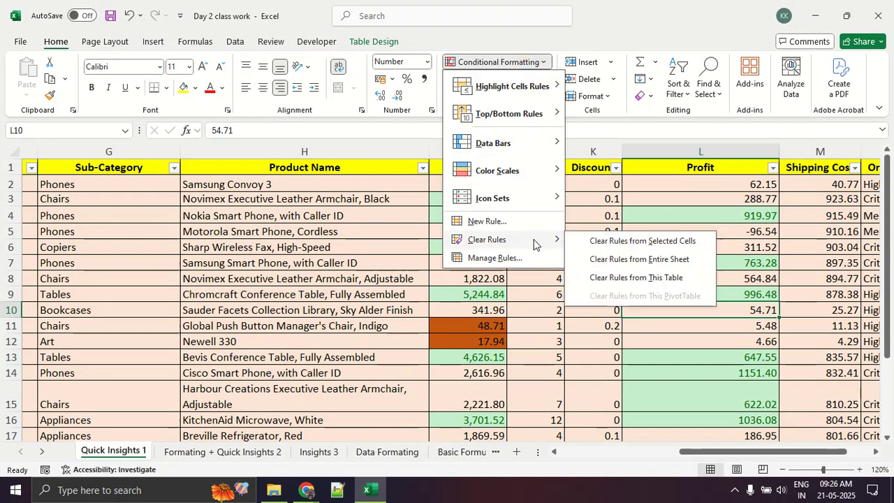
pyautogui.click(642, 264)
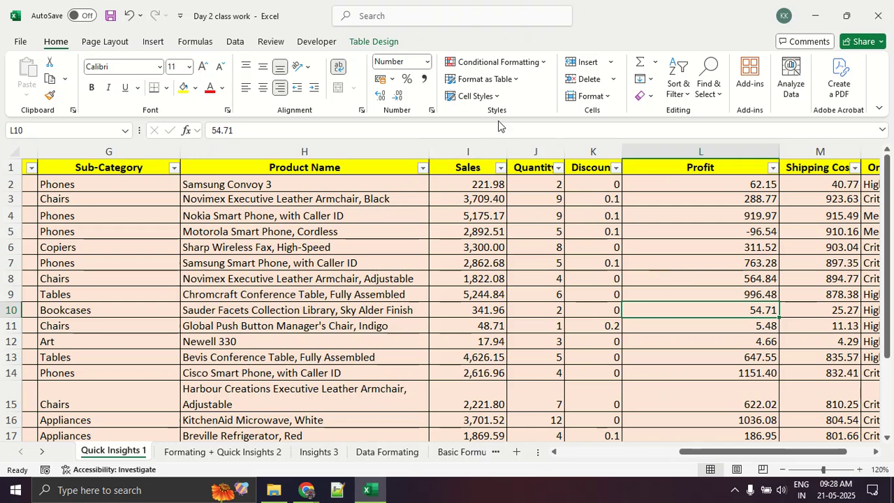
pyautogui.click(522, 66)
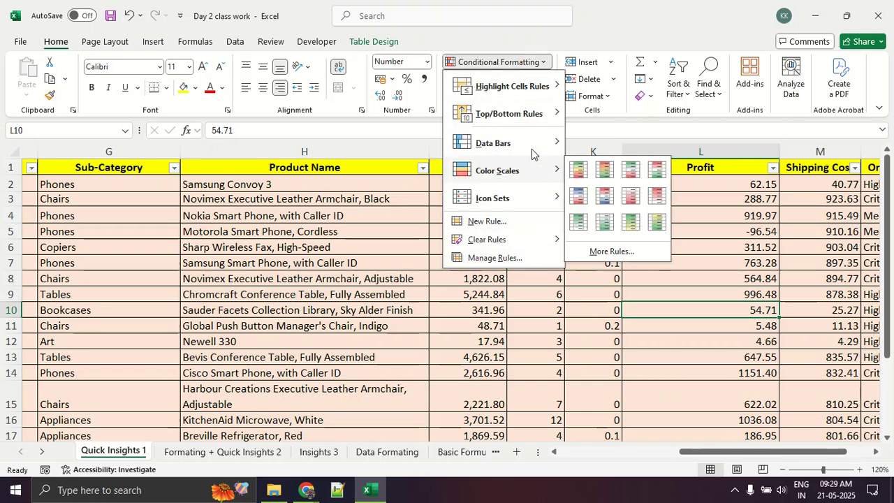
pyautogui.moveTo(536, 98)
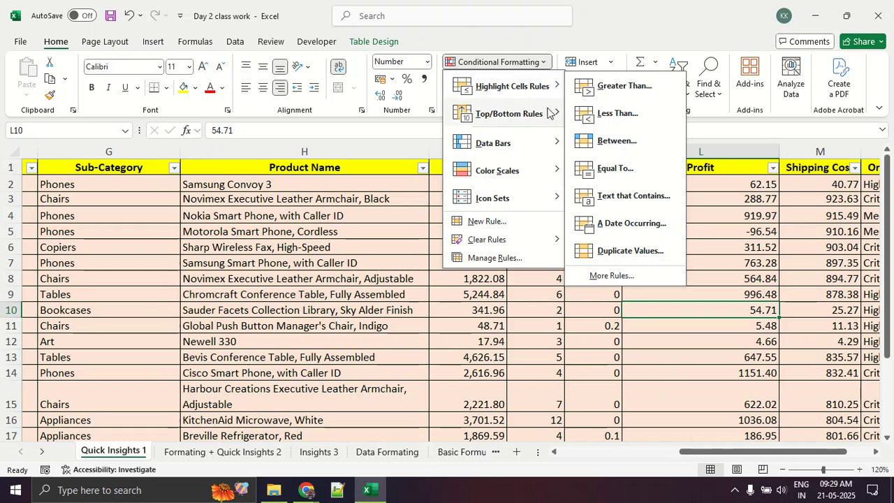
pyautogui.click(774, 313)
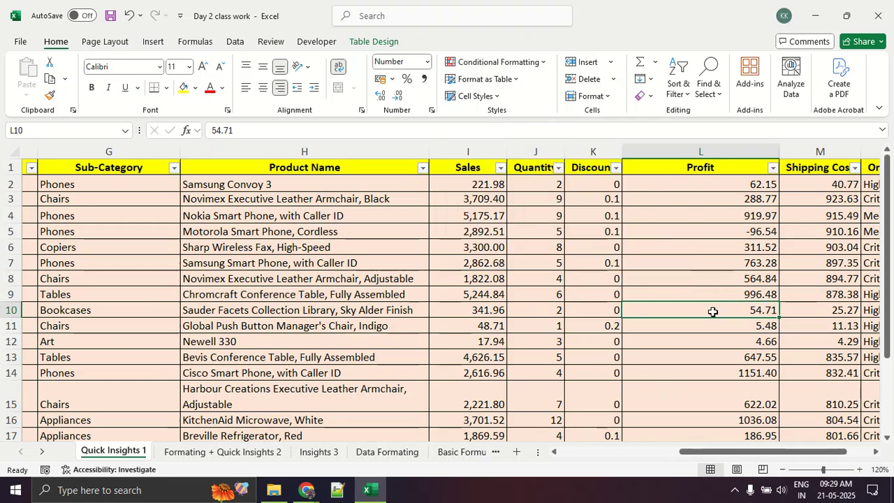
# Select Profit cells L2:L20 to read their average, count and sum in the status bar
pyautogui.moveTo(716, 458); pyautogui.dragTo(693, 451)
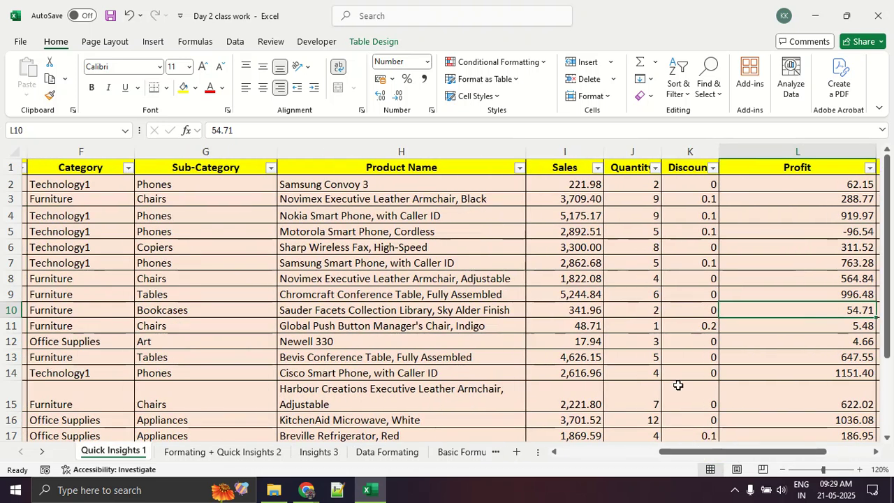
pyautogui.scroll(-3, 678, 384)
pyautogui.scroll(2, 768, 280)
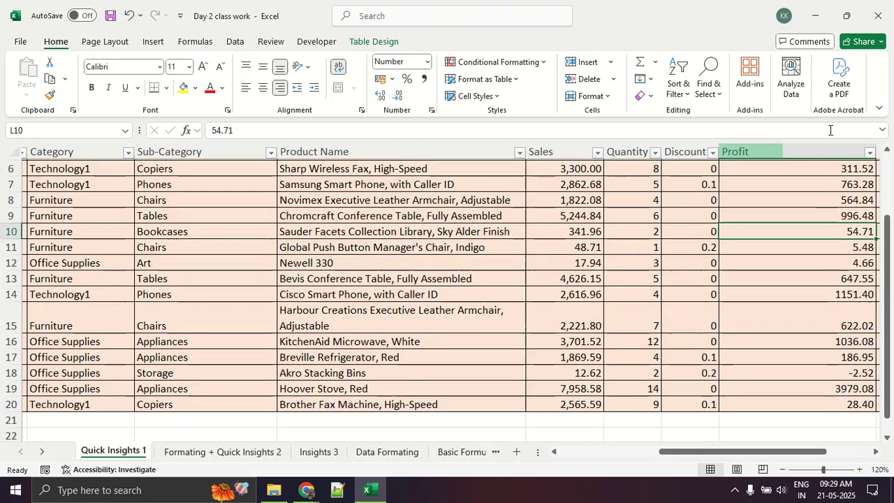
pyautogui.scroll(2, 814, 235)
pyautogui.moveTo(806, 184); pyautogui.dragTo(810, 421)
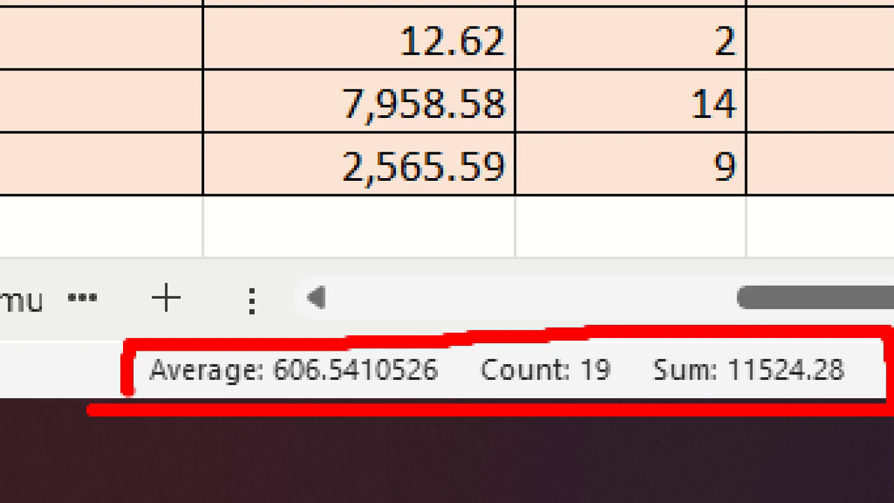
pyautogui.press('Escape')
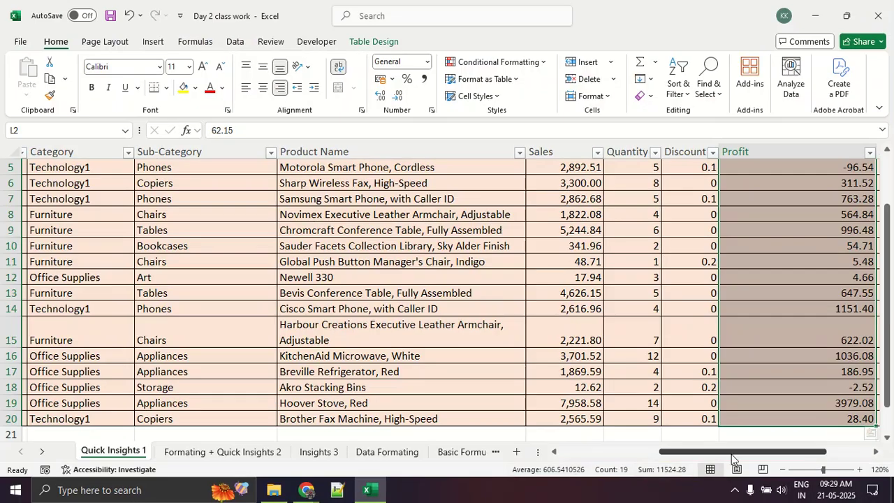
pyautogui.click(748, 413)
pyautogui.click(748, 413)
# Select Quantity cells J2:J15 and then all Sales values from I2 down to check their average, count and sum
pyautogui.scroll(2, 748, 412)
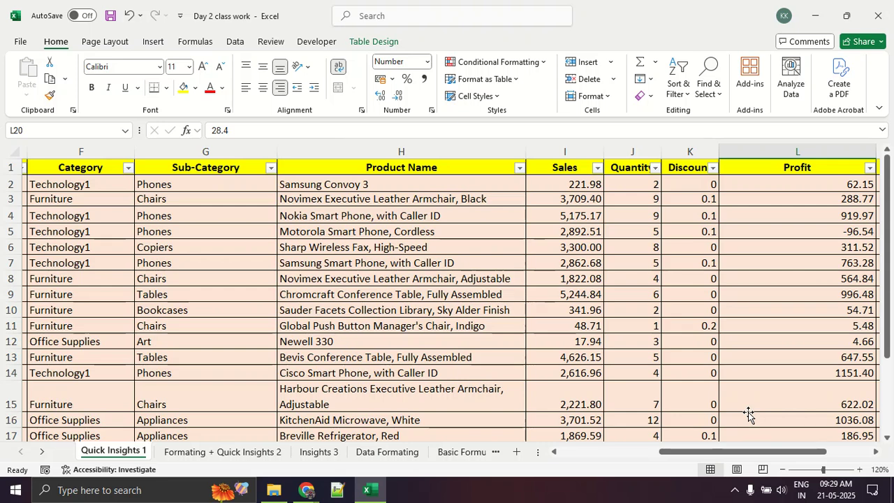
pyautogui.moveTo(616, 183); pyautogui.dragTo(613, 405)
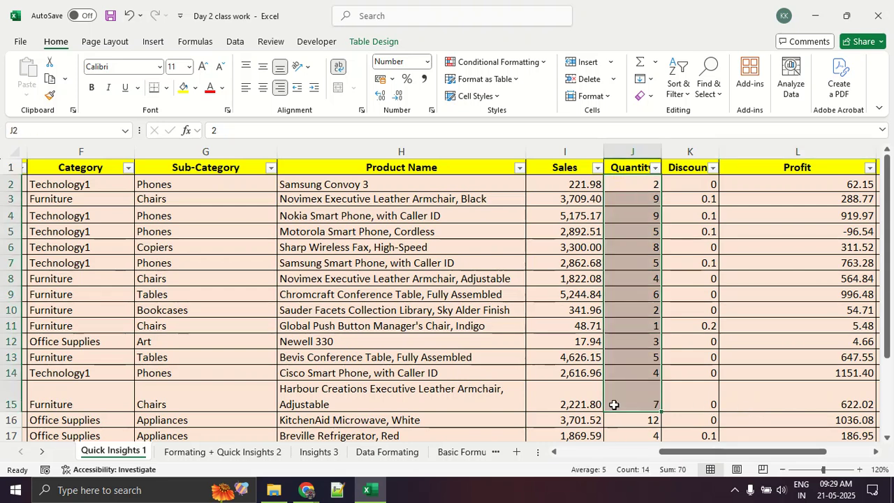
pyautogui.click(563, 182)
pyautogui.moveTo(562, 182); pyautogui.dragTo(572, 432)
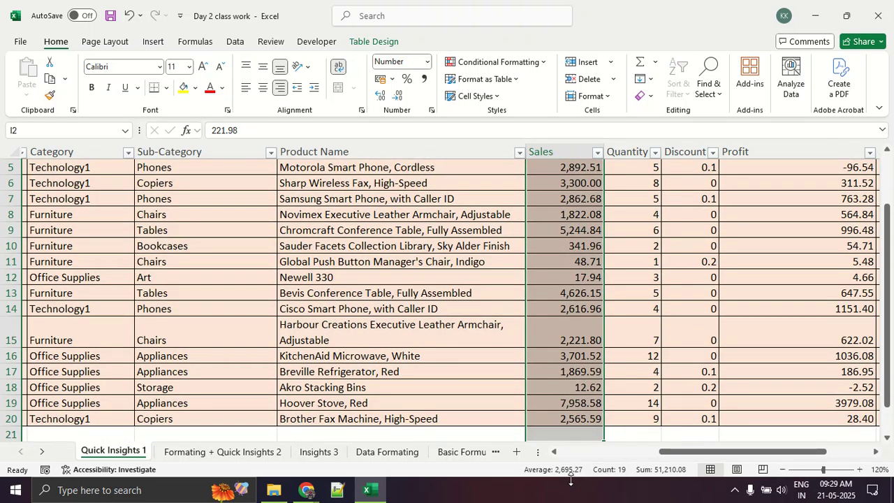
pyautogui.click(573, 352)
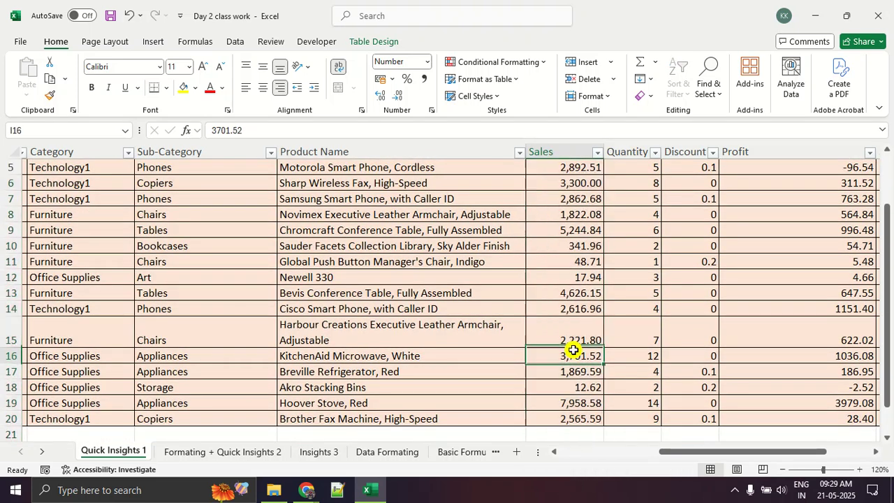
pyautogui.scroll(2, 574, 349)
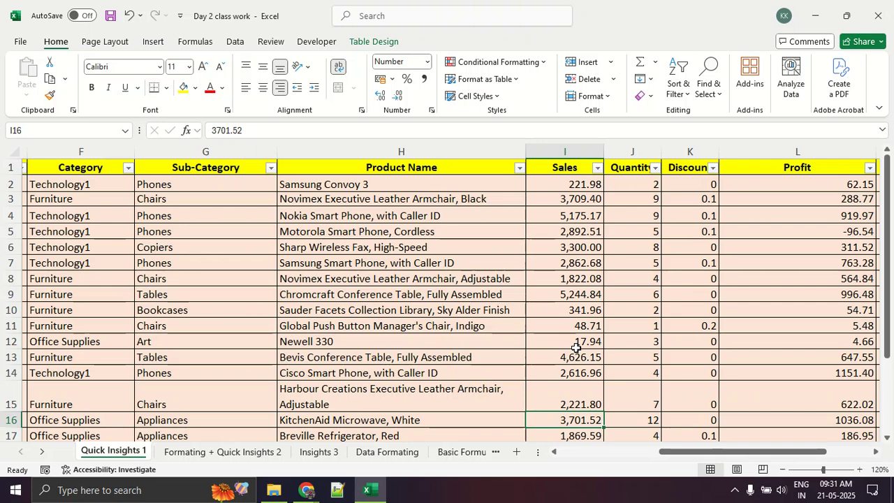
# Switch to the Google Meet call and display it full screen with the participant list open
pyautogui.hotkey('alt', 'Tab')
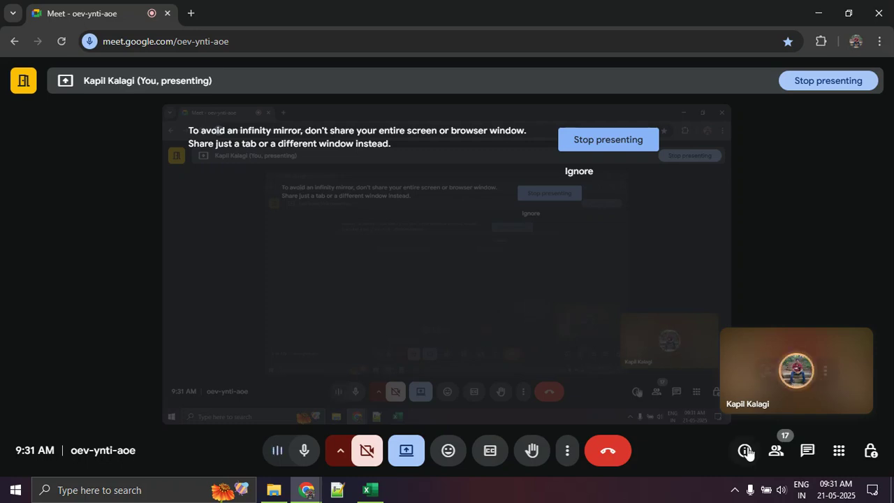
pyautogui.click(774, 453)
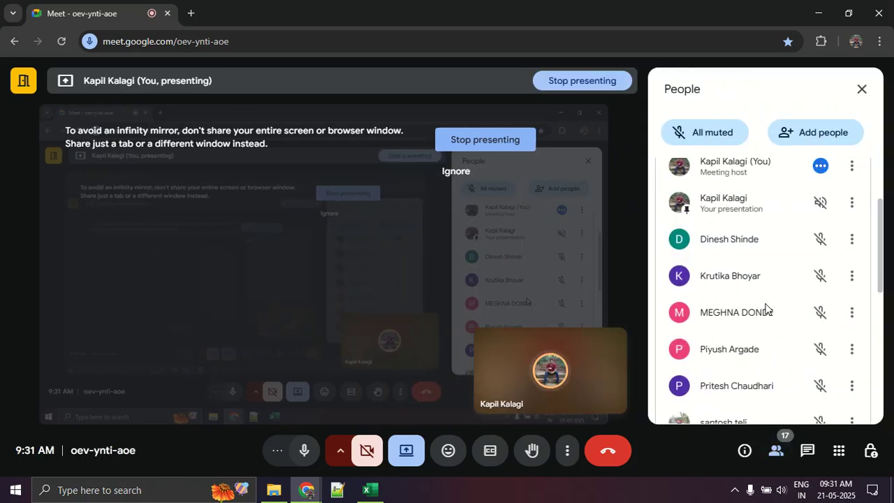
pyautogui.scroll(-1, 880, 240)
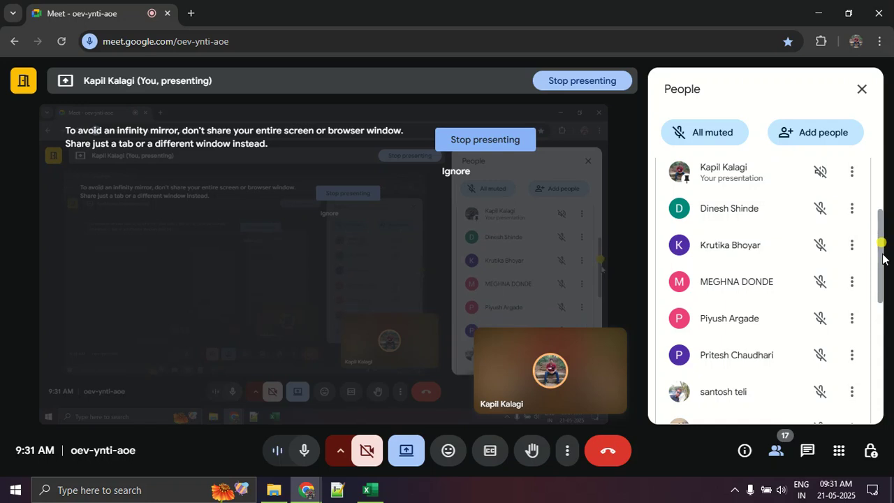
pyautogui.scroll(-1, 886, 266)
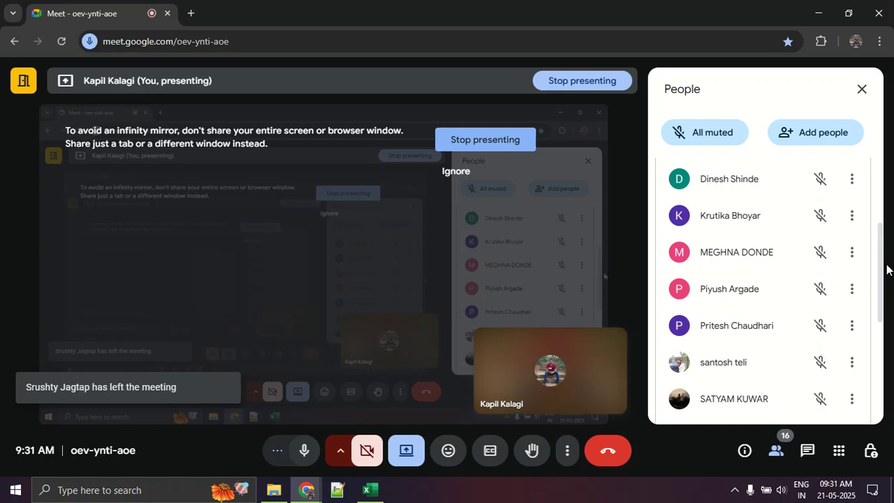
pyautogui.click(559, 459)
pyautogui.click(634, 210)
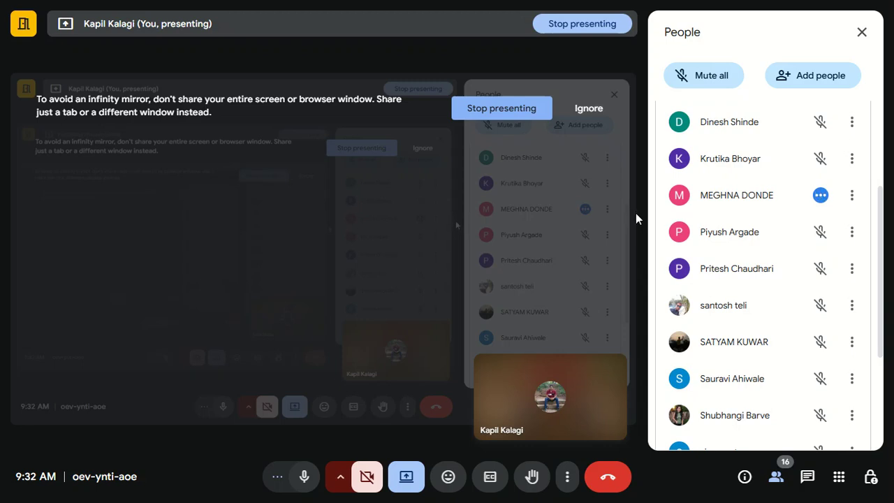
# Look through the full list of meeting participants and their microphone status
pyautogui.scroll(-3, 741, 308)
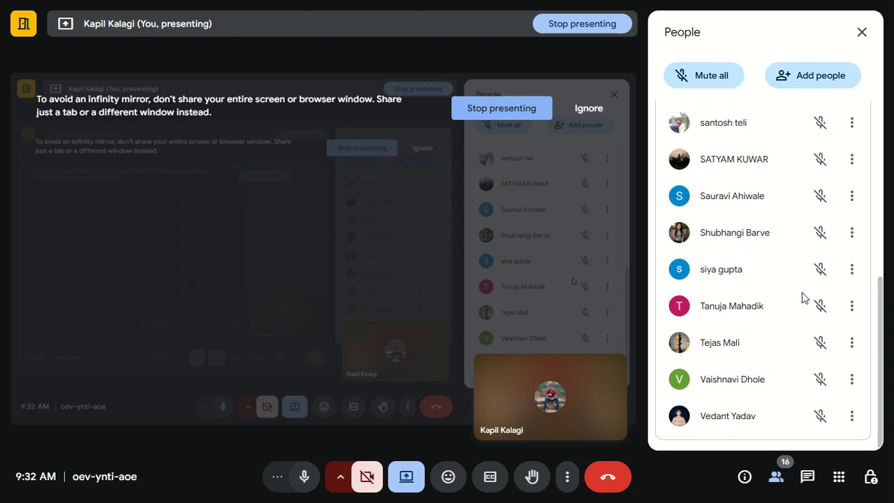
pyautogui.scroll(5, 808, 280)
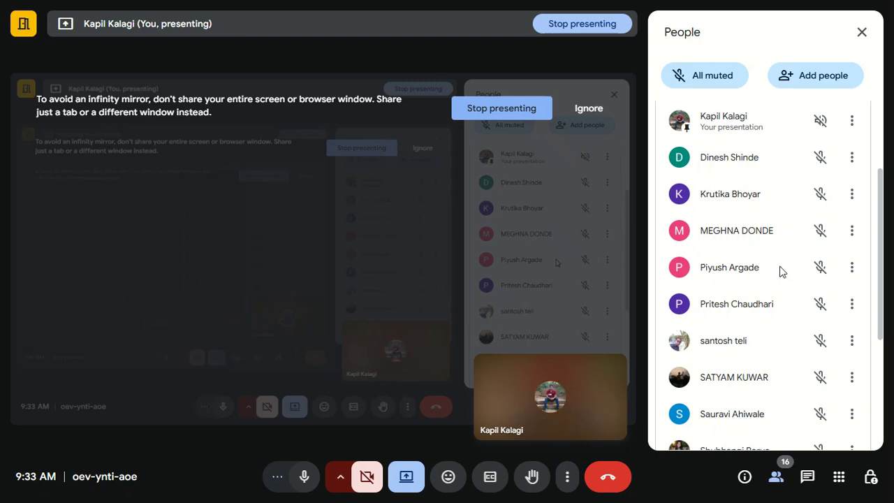
pyautogui.scroll(-3, 780, 271)
pyautogui.scroll(3, 783, 274)
pyautogui.scroll(3, 783, 275)
pyautogui.scroll(-6, 784, 273)
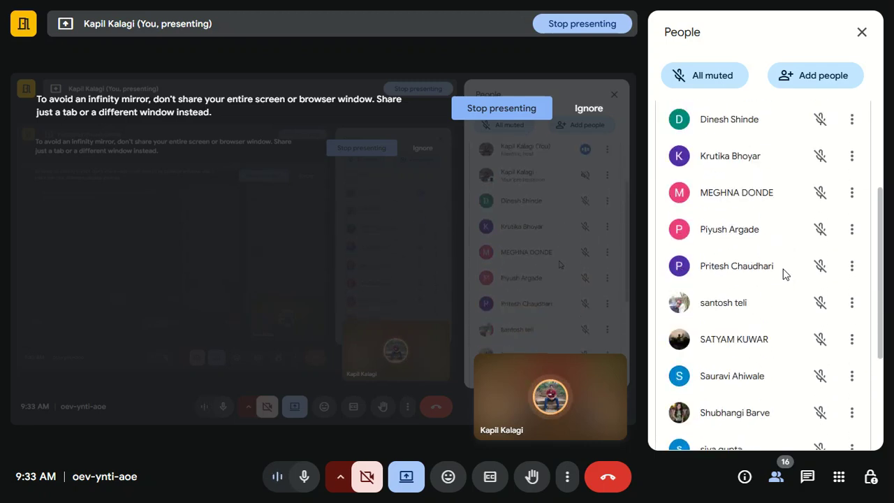